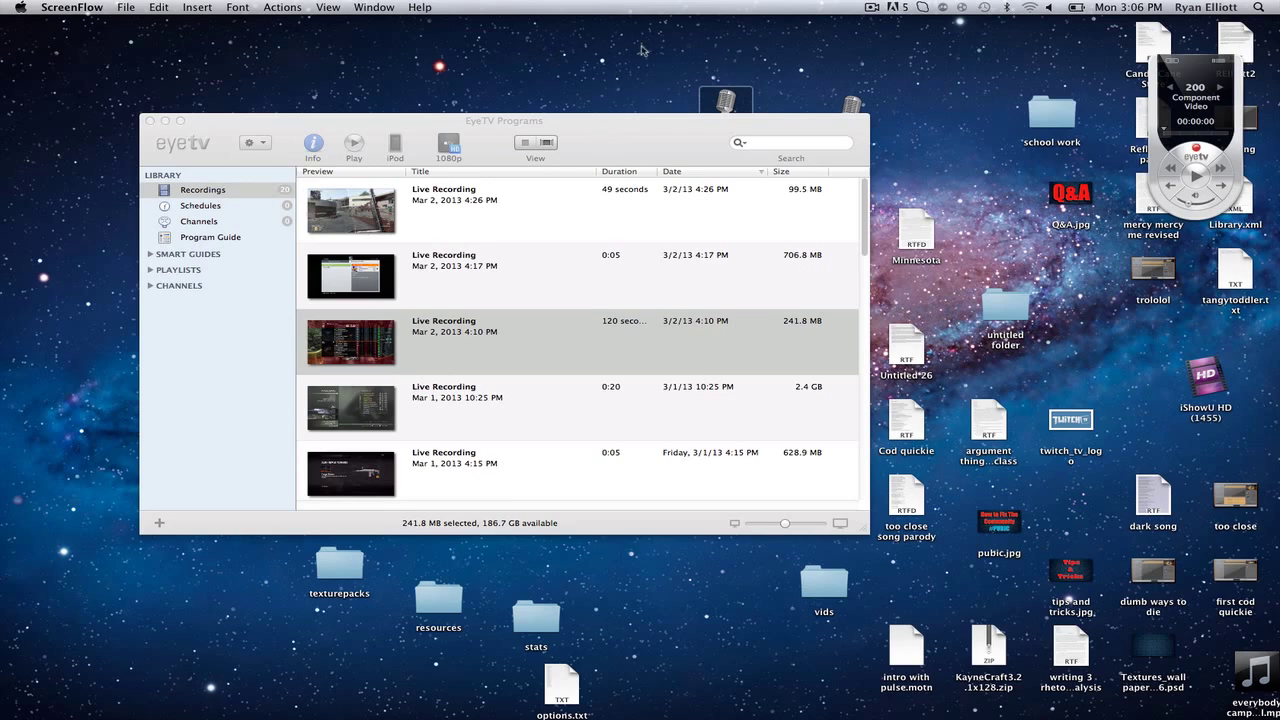
Step: Bring the EyeTV Programs window with its Live Recordings library to the front
click(632, 148)
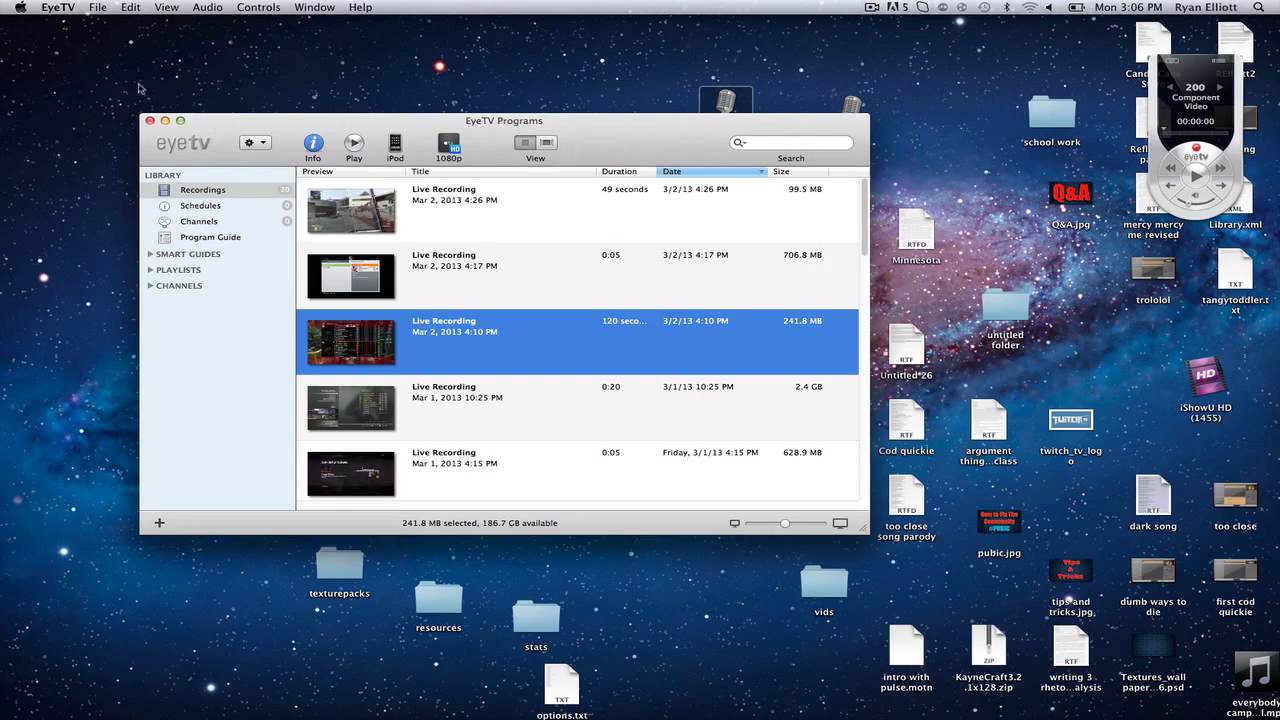
Step: Play the March 2, 2013, 4:26 PM Live Recording and place its player beside the recordings list
double_click(453, 219)
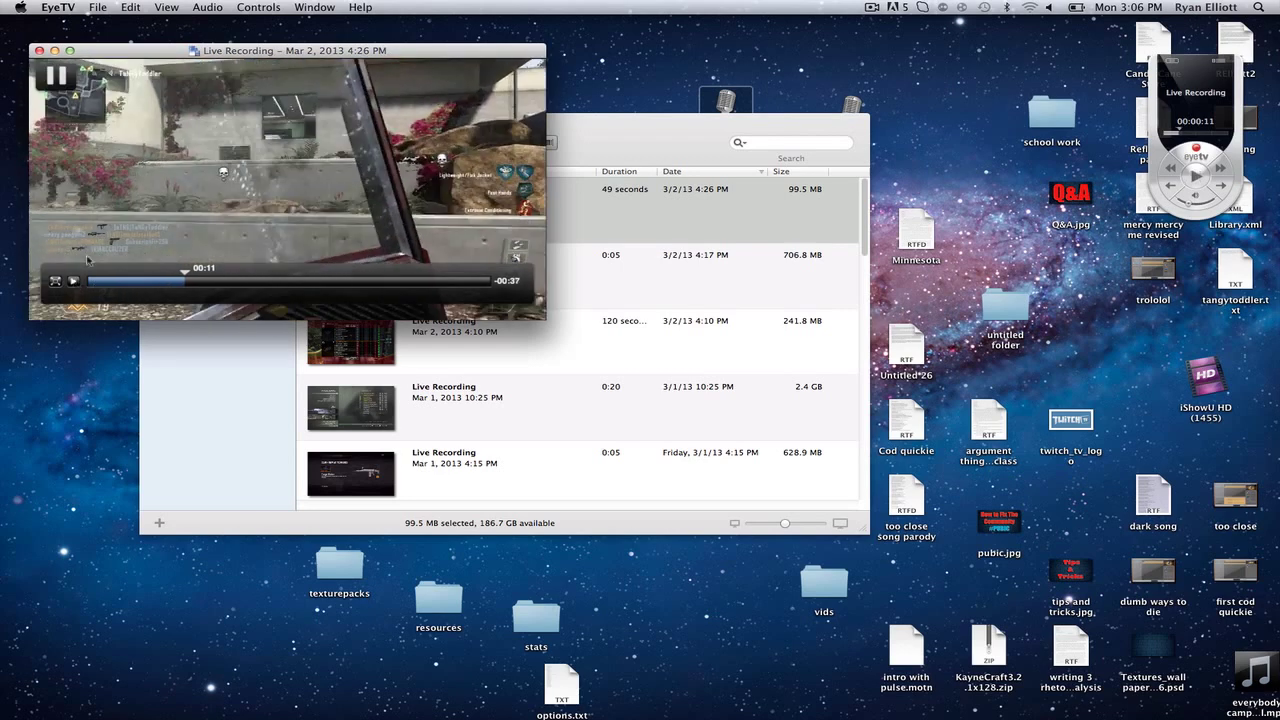
drag(312, 50, 289, 32)
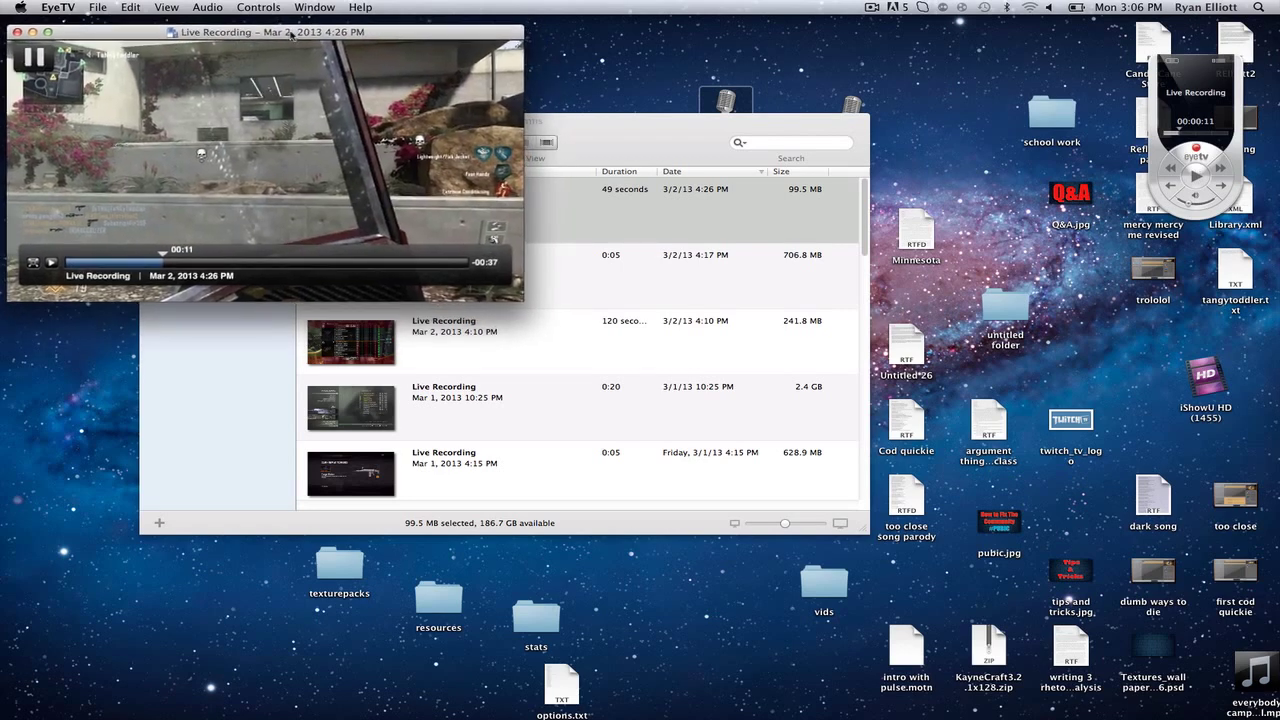
click(601, 121)
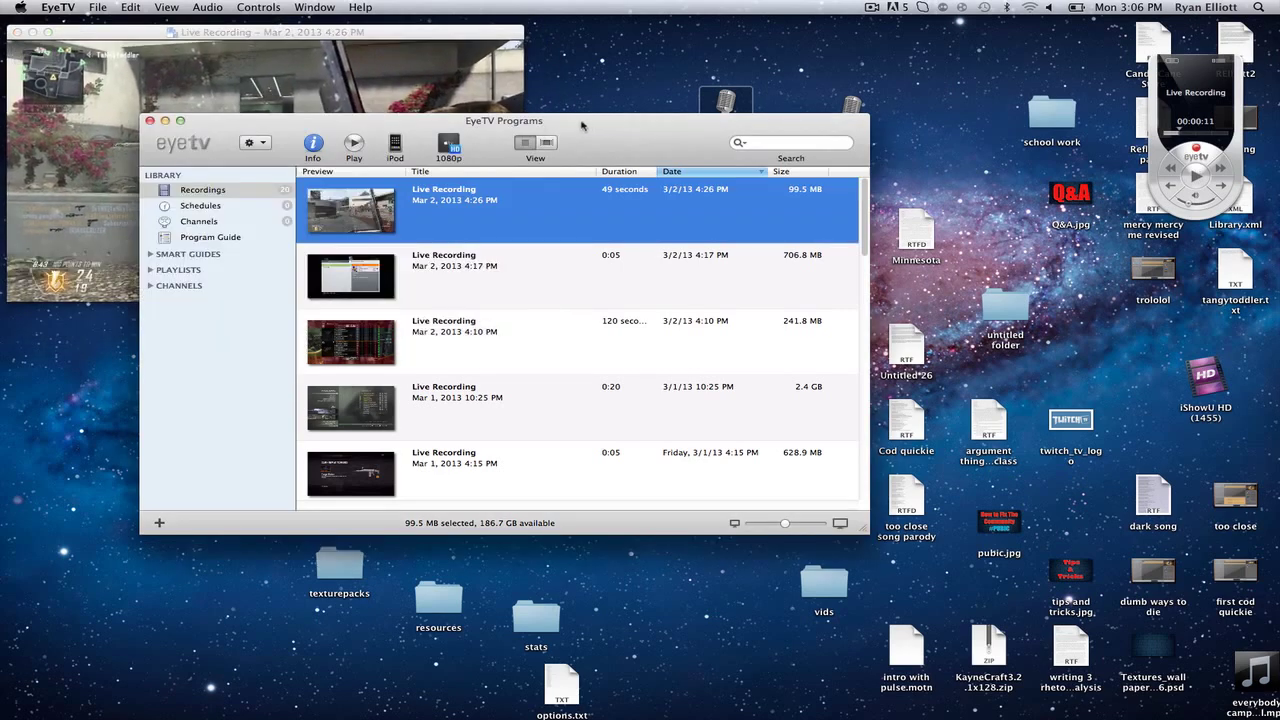
scroll(525, 182, down, 1)
double_click(525, 182)
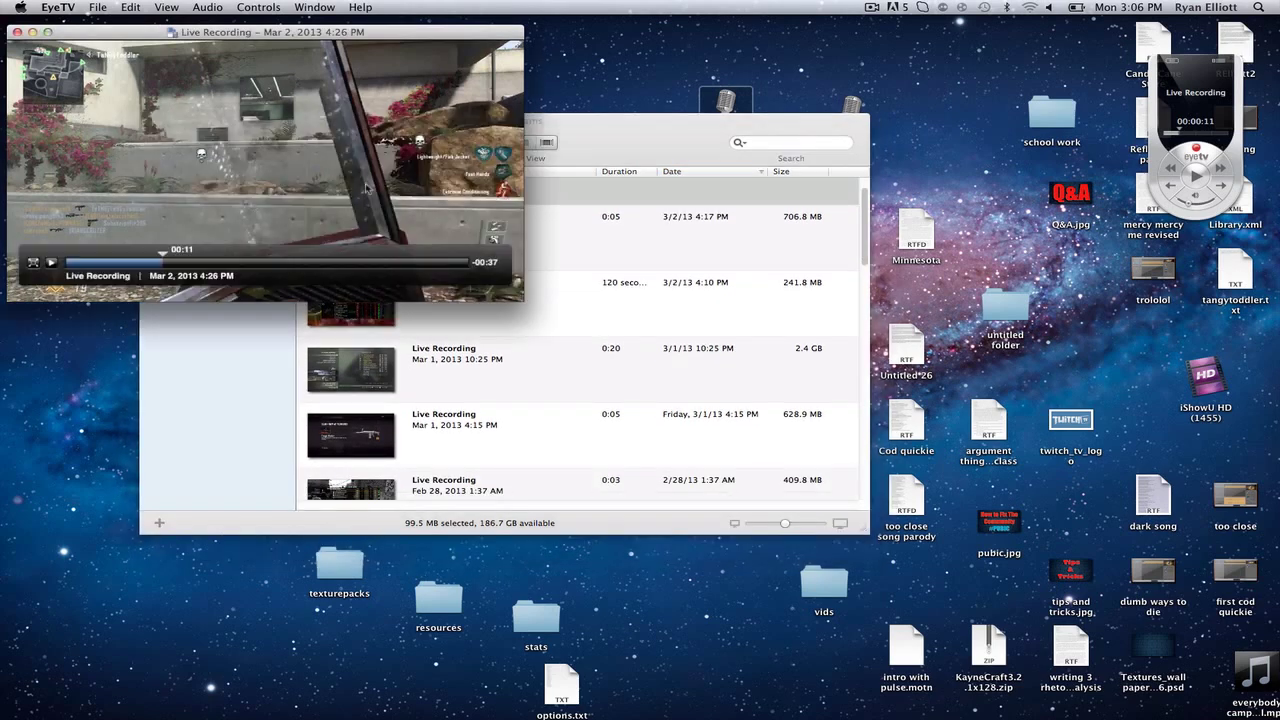
click(646, 161)
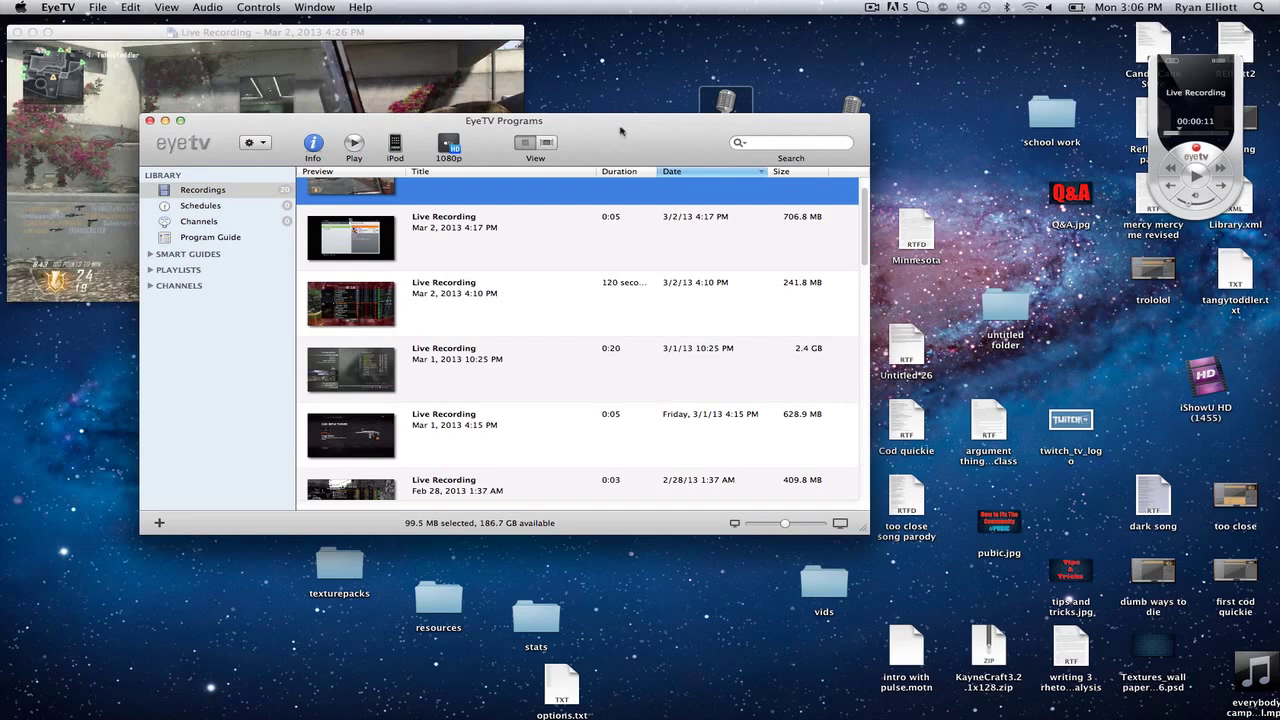
Step: In Sound preferences, choose Soundflower (2ch) output, confirm Blue Snowball input, and close
click(20, 8)
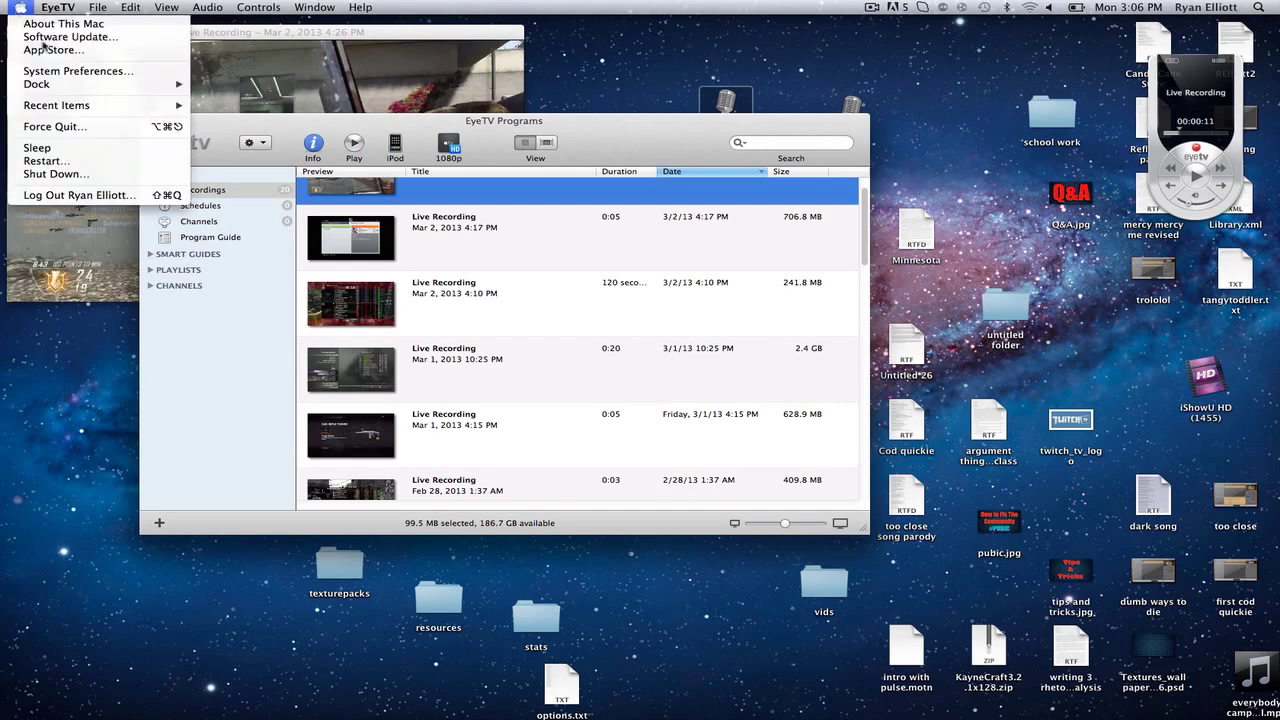
click(60, 73)
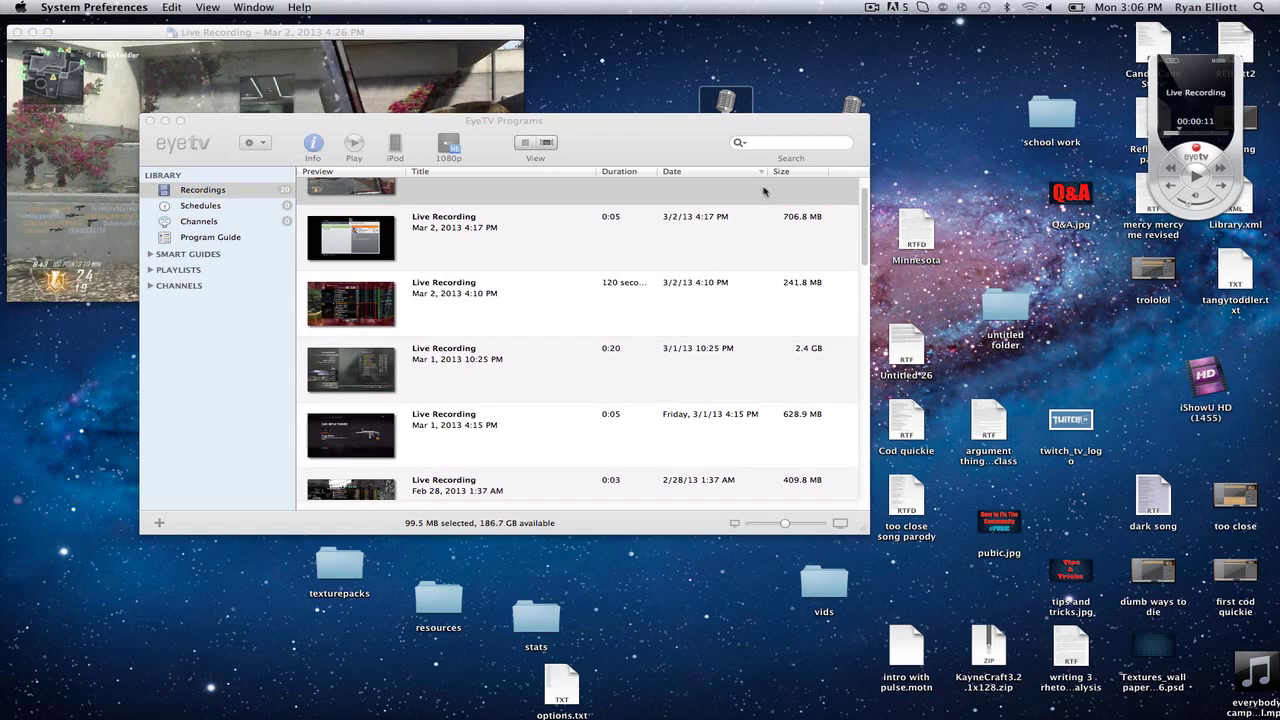
click(580, 222)
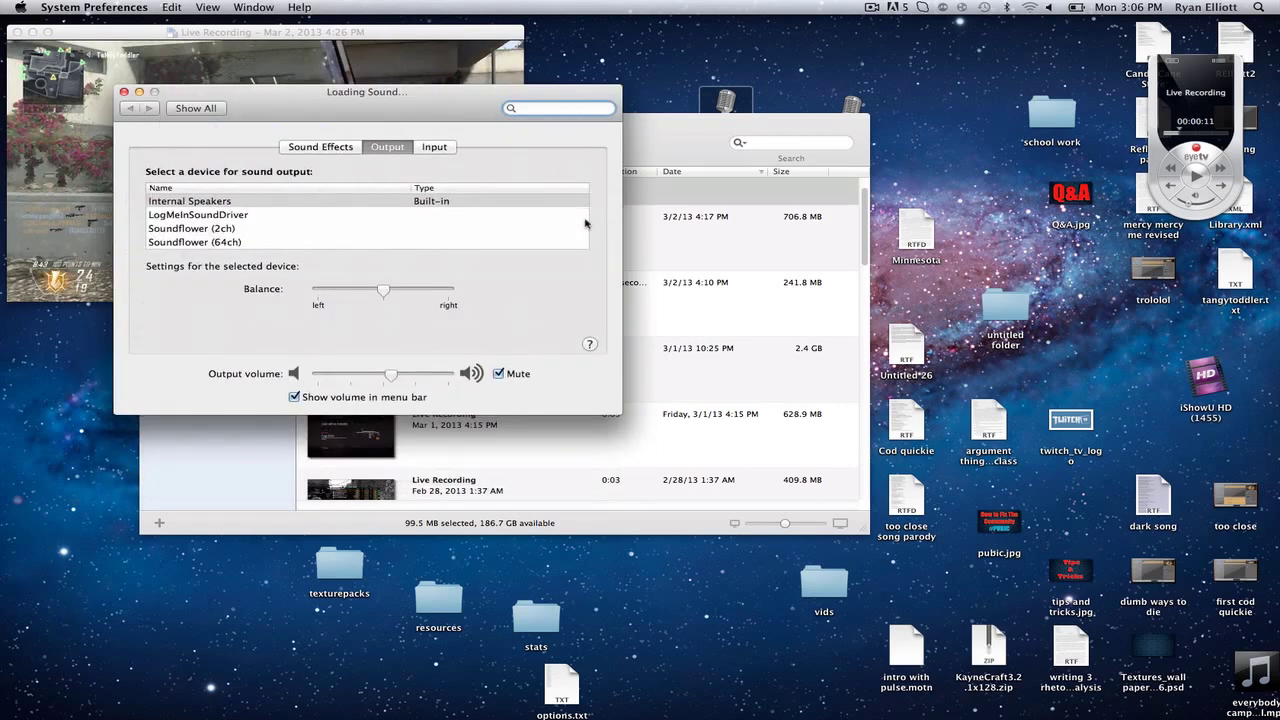
click(218, 229)
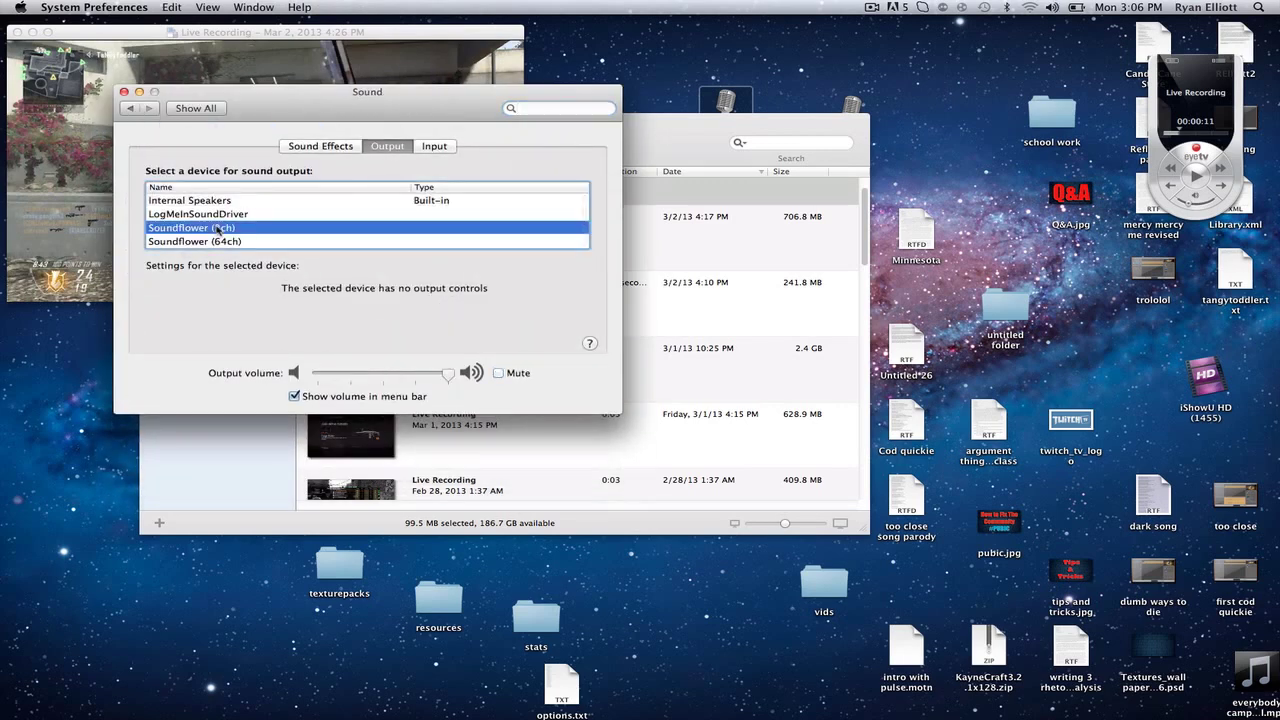
click(434, 146)
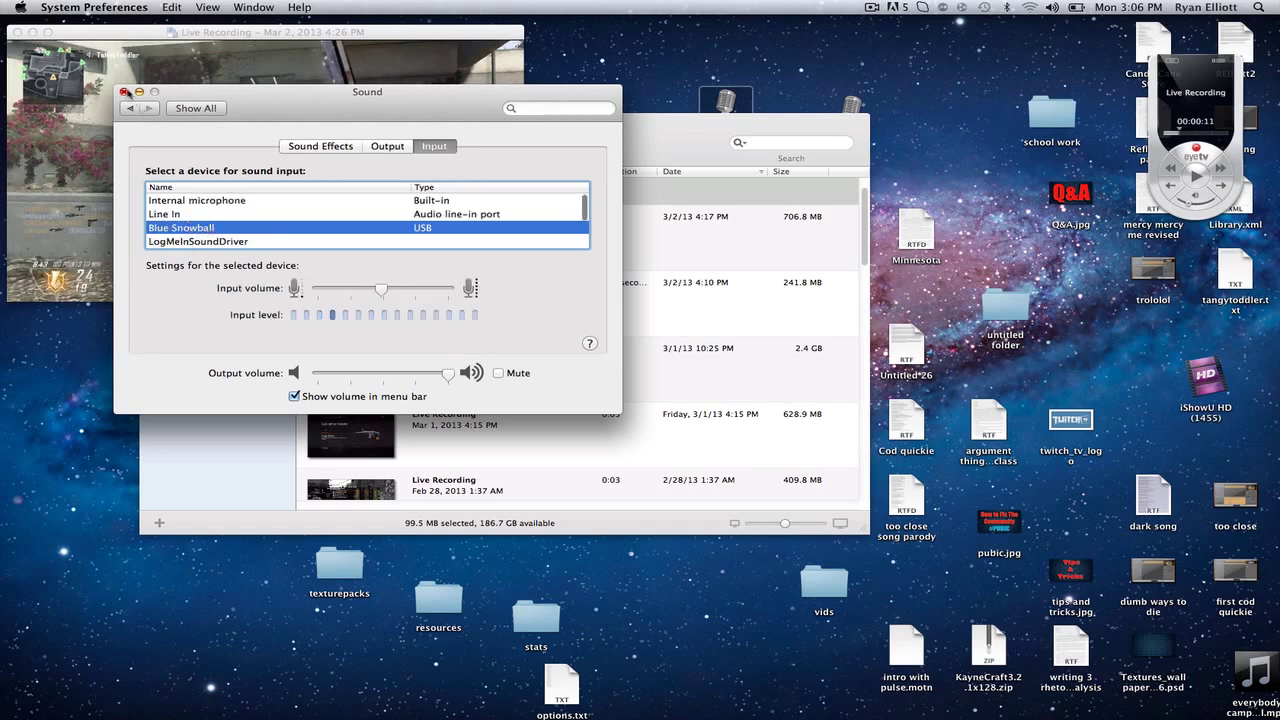
click(124, 92)
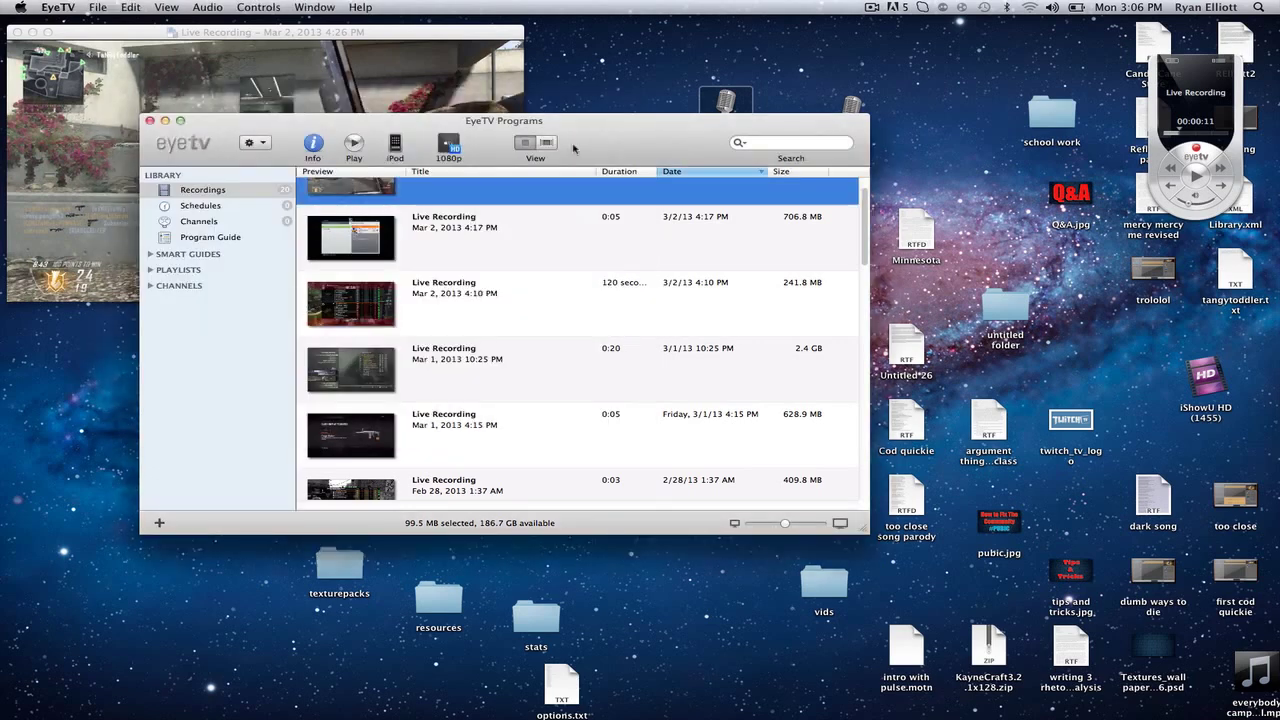
Step: Launch Soundflowerbed from Launchpad and glance at its menu-bar routing options
key(F4)
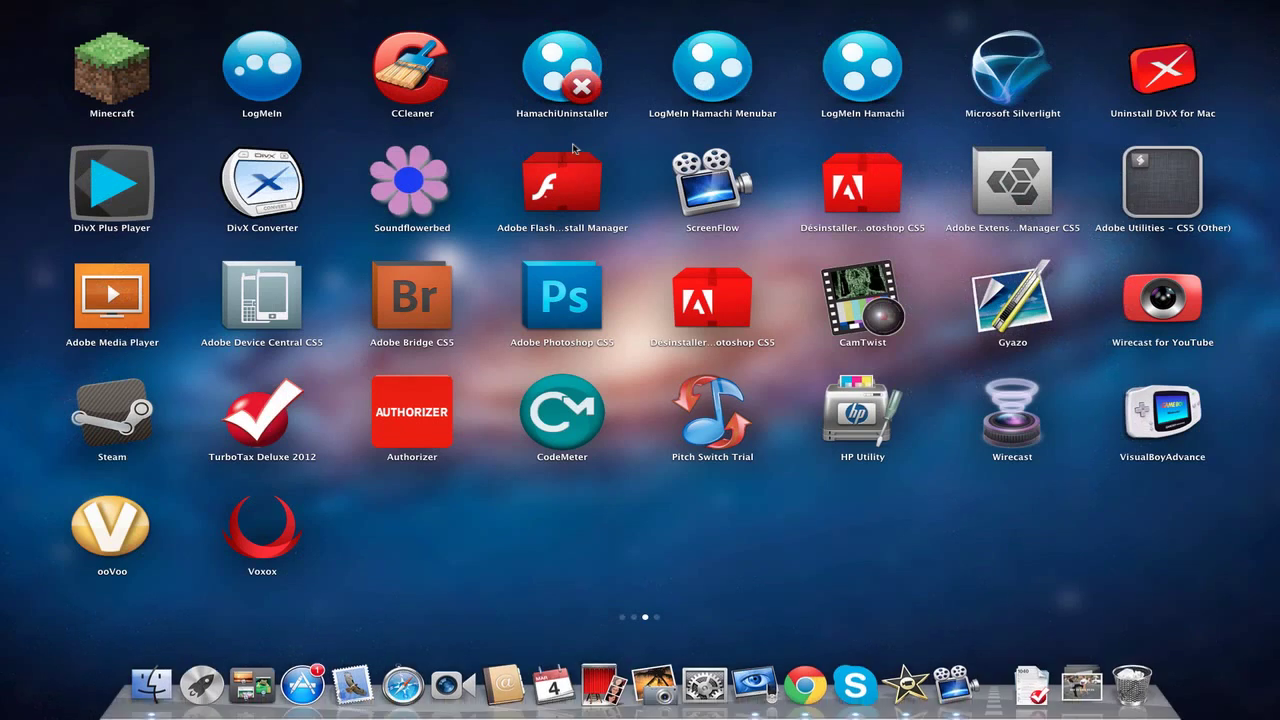
click(396, 195)
click(849, 7)
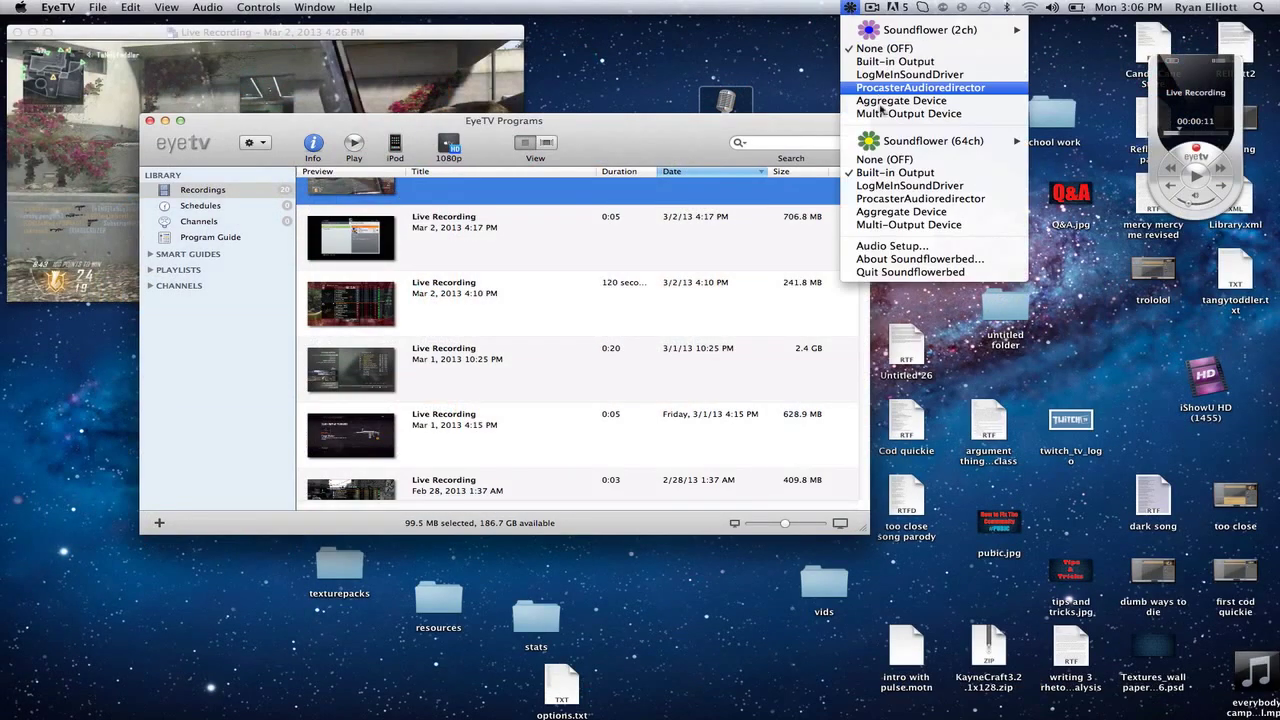
click(757, 25)
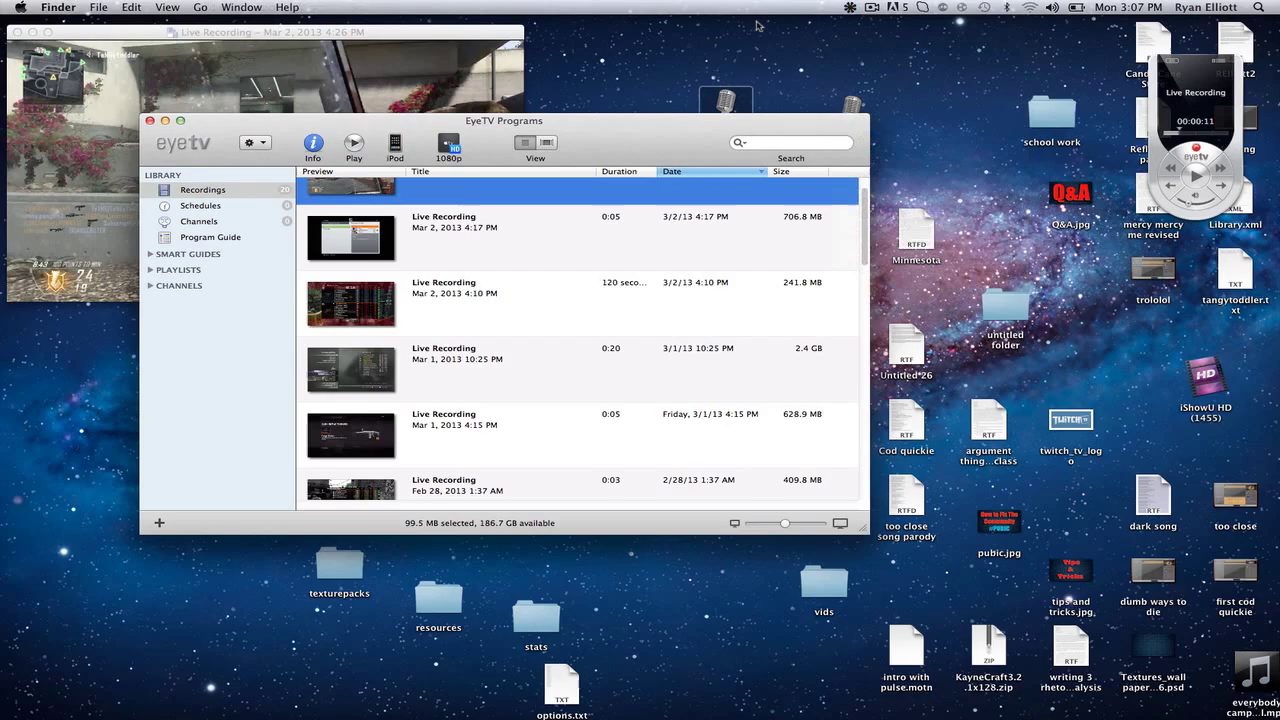
key(F11)
Step: Browse the Launchpad pages, then return to the EyeTV recordings window
key(F4)
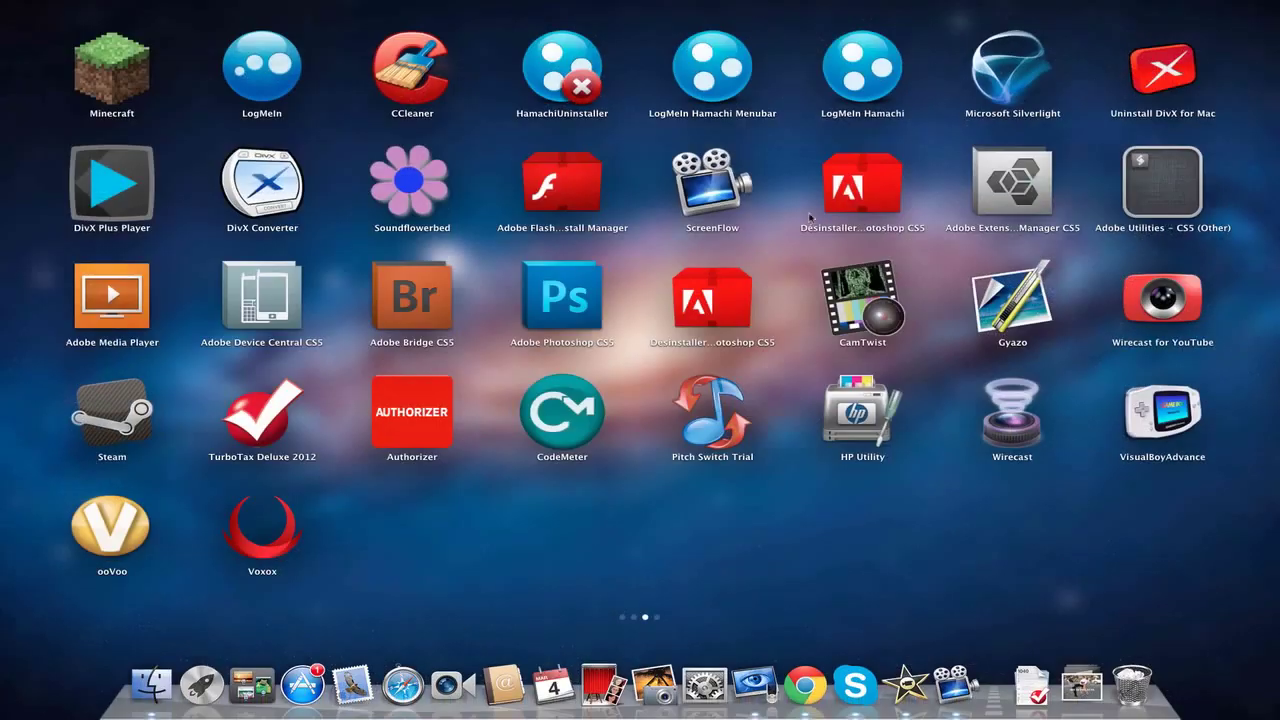
scroll(810, 218, right, 2)
scroll(810, 218, left, 2)
key(F4)
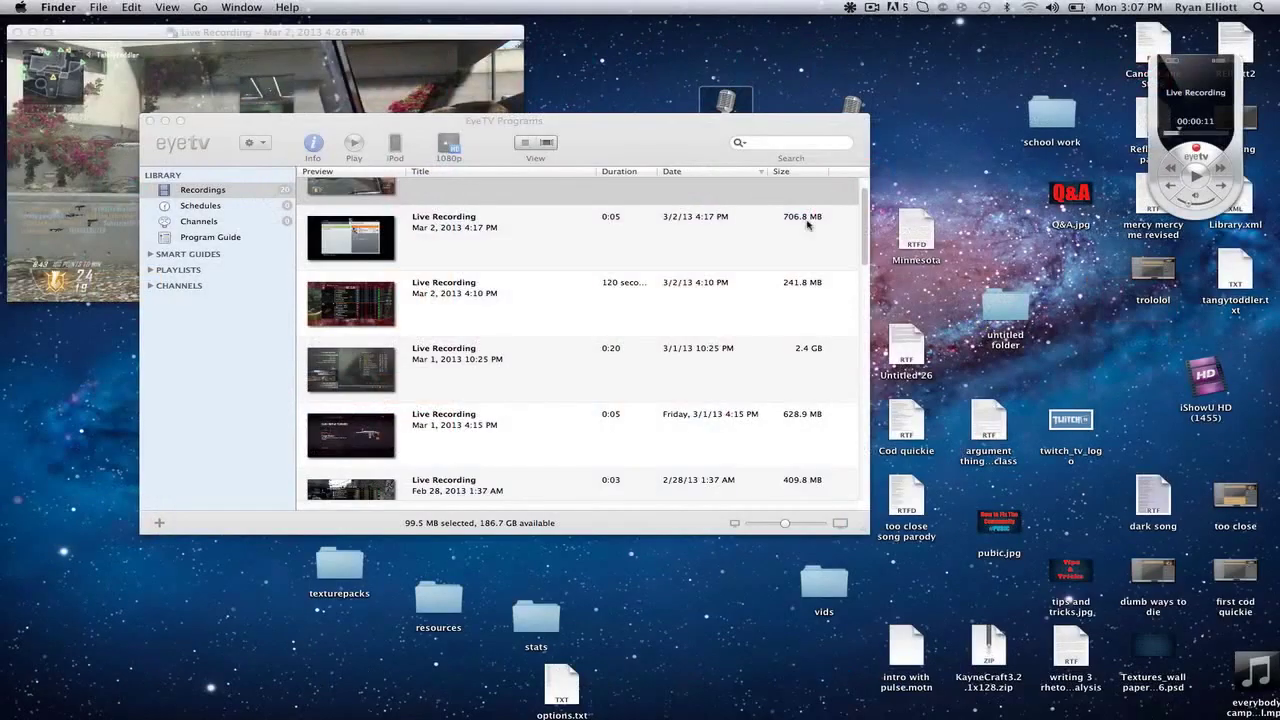
click(623, 156)
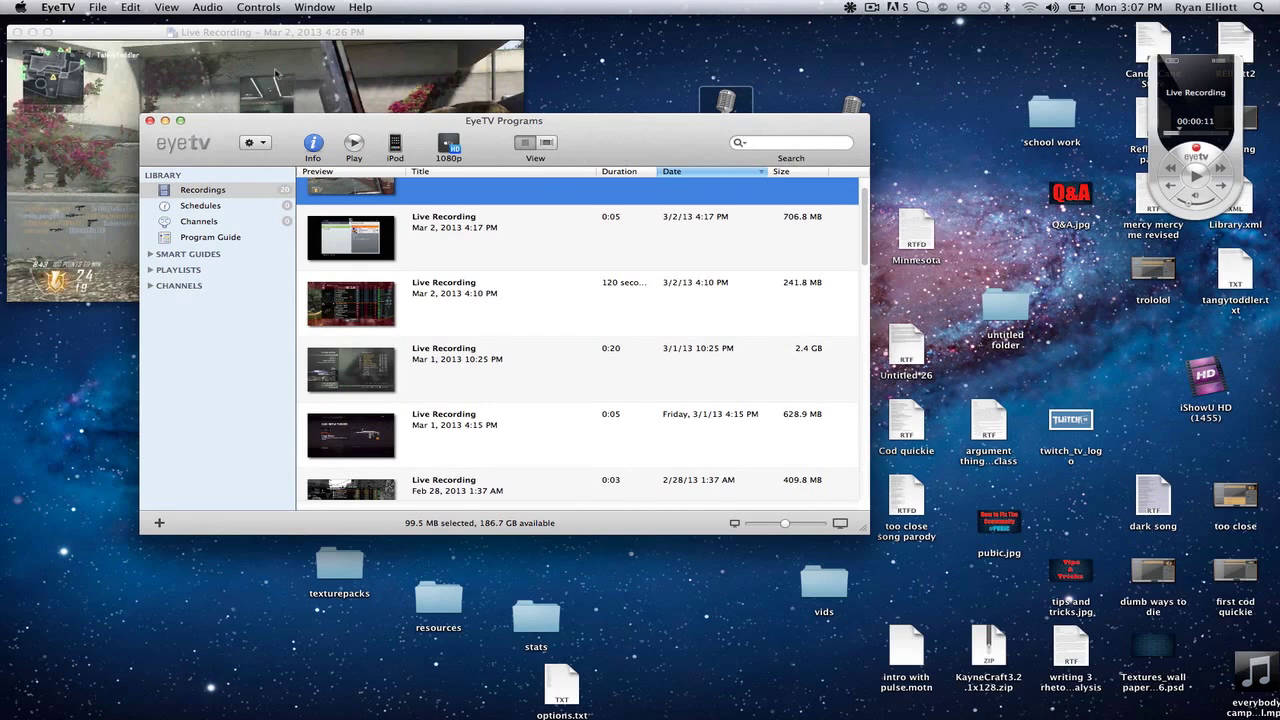
Step: Launch CamTwist from Launchpad, then reopen Launchpad on its last page
key(F4)
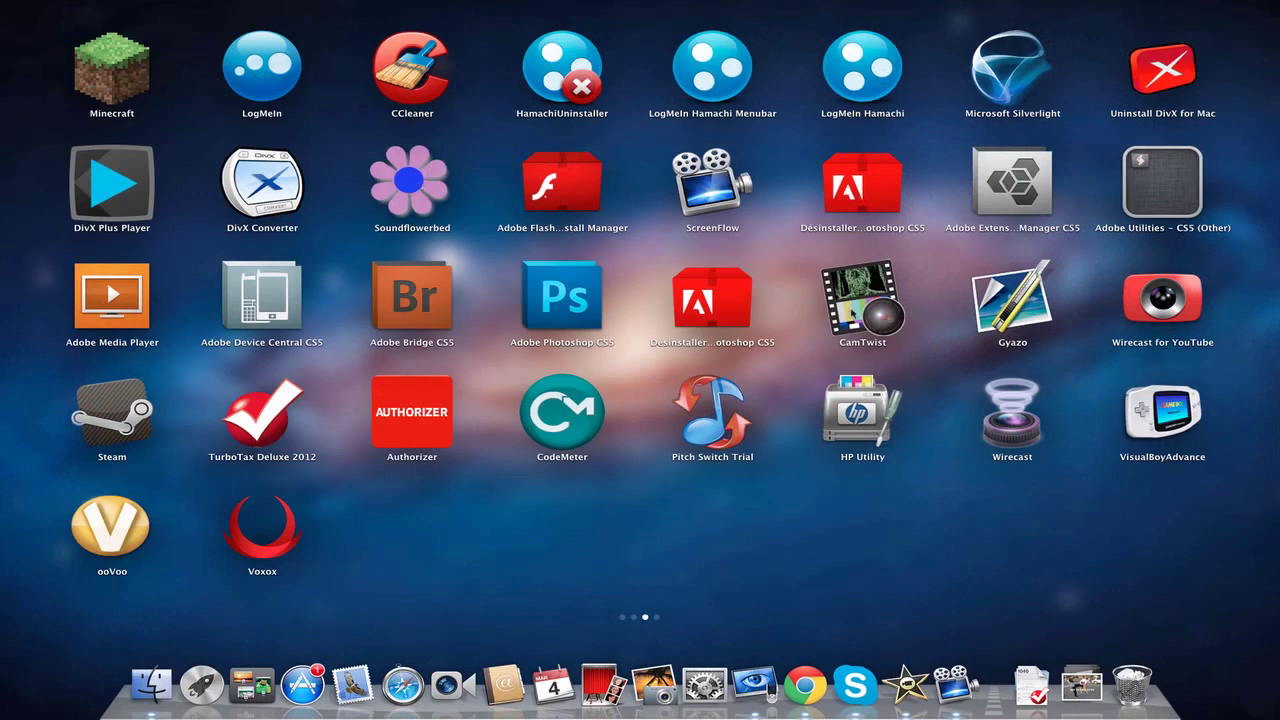
click(862, 298)
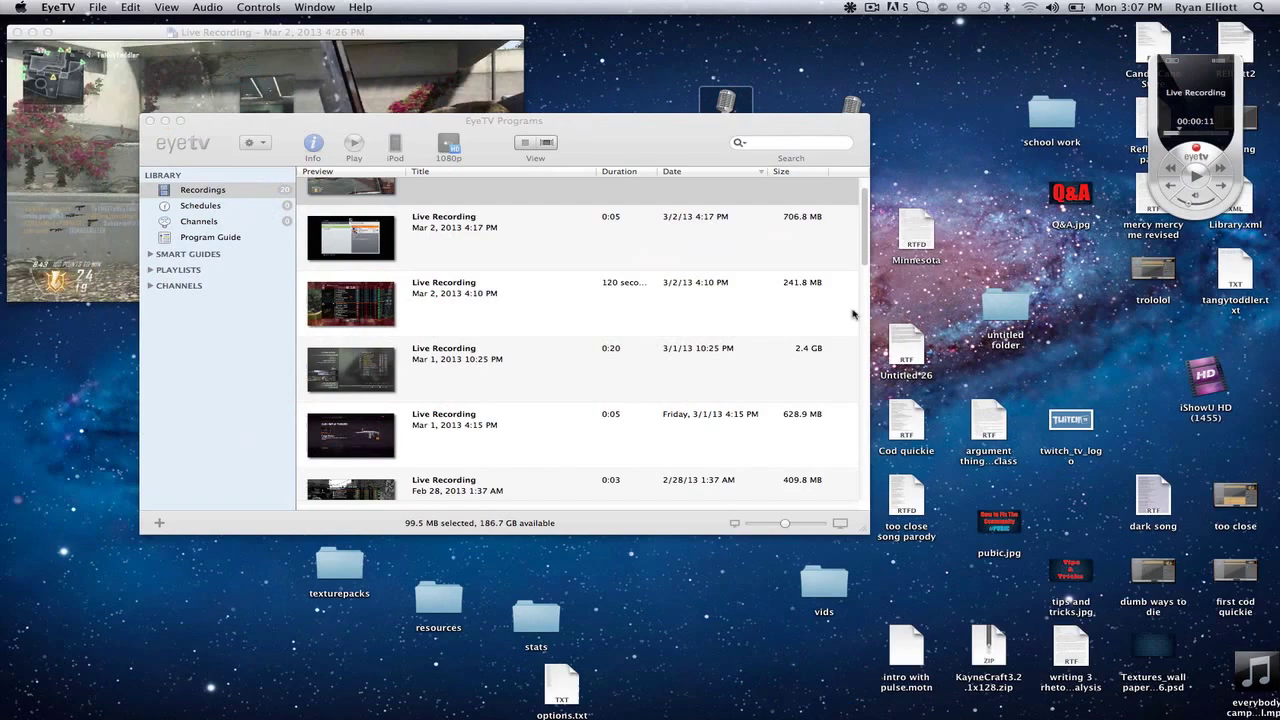
key(F4)
scroll(525, 190, right, 5)
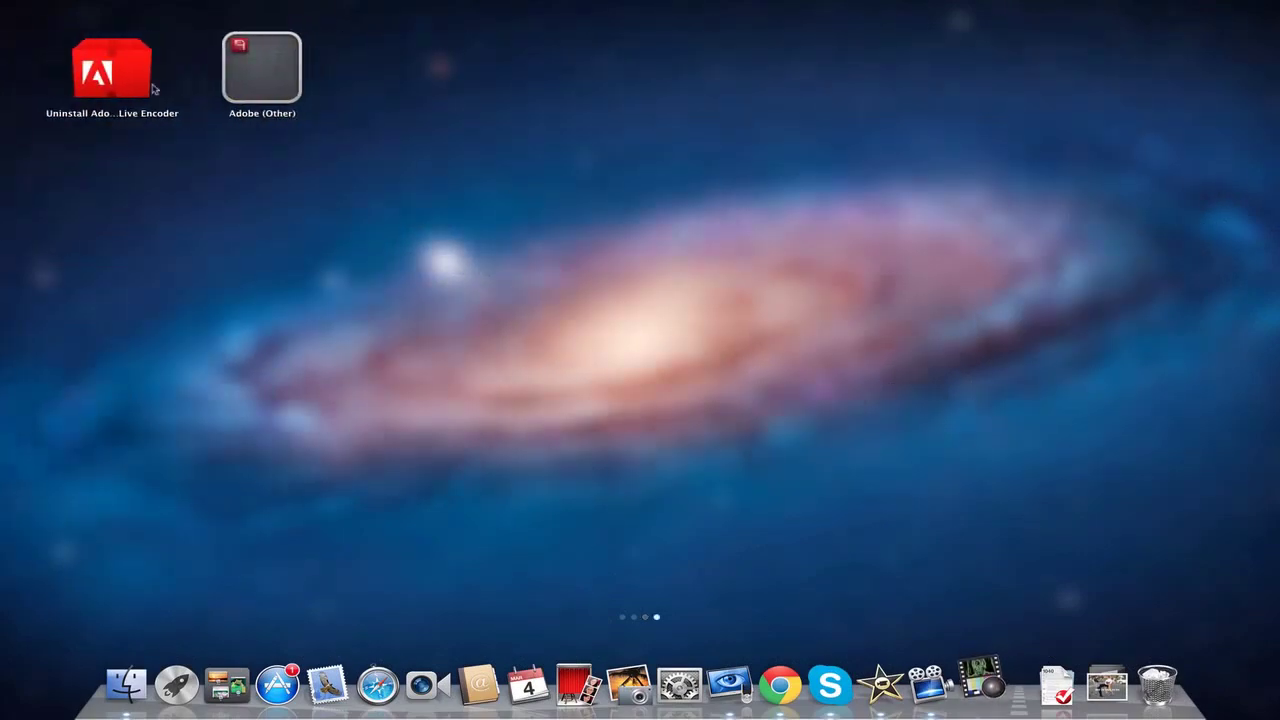
Step: Launch Flash Media Live Encoder from the Adobe (Other) folder
click(258, 70)
click(112, 188)
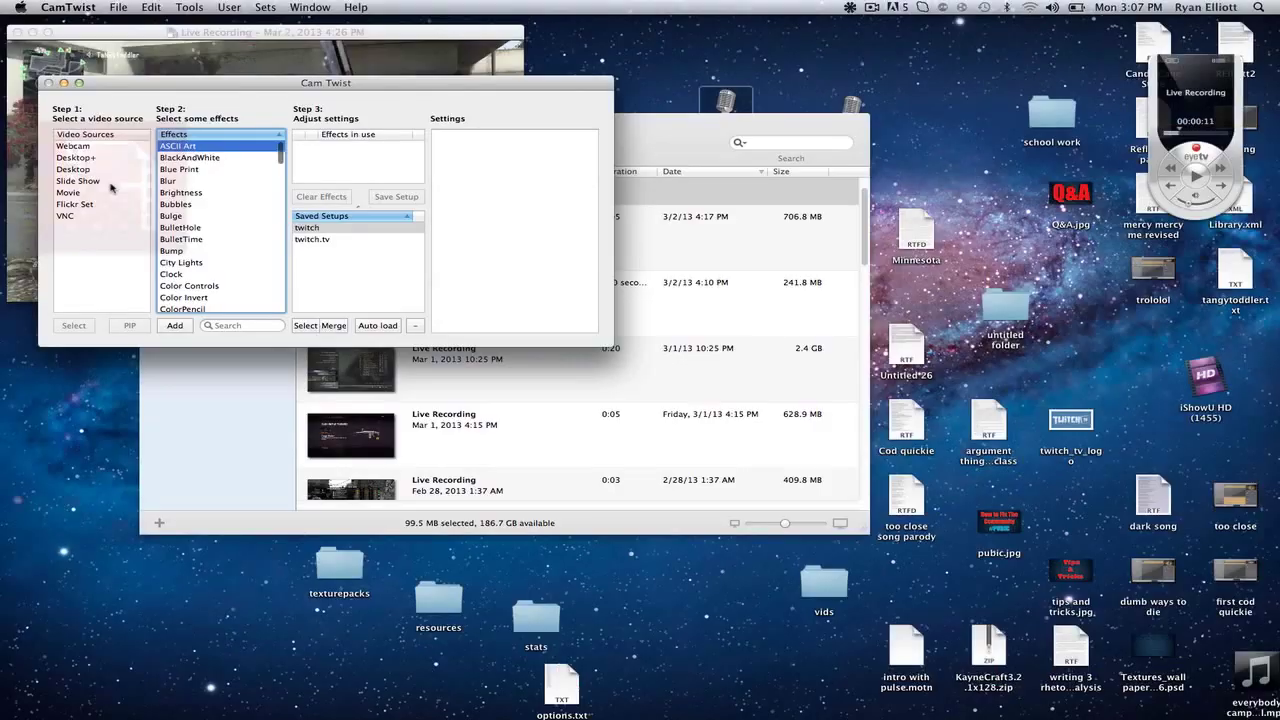
key(F3)
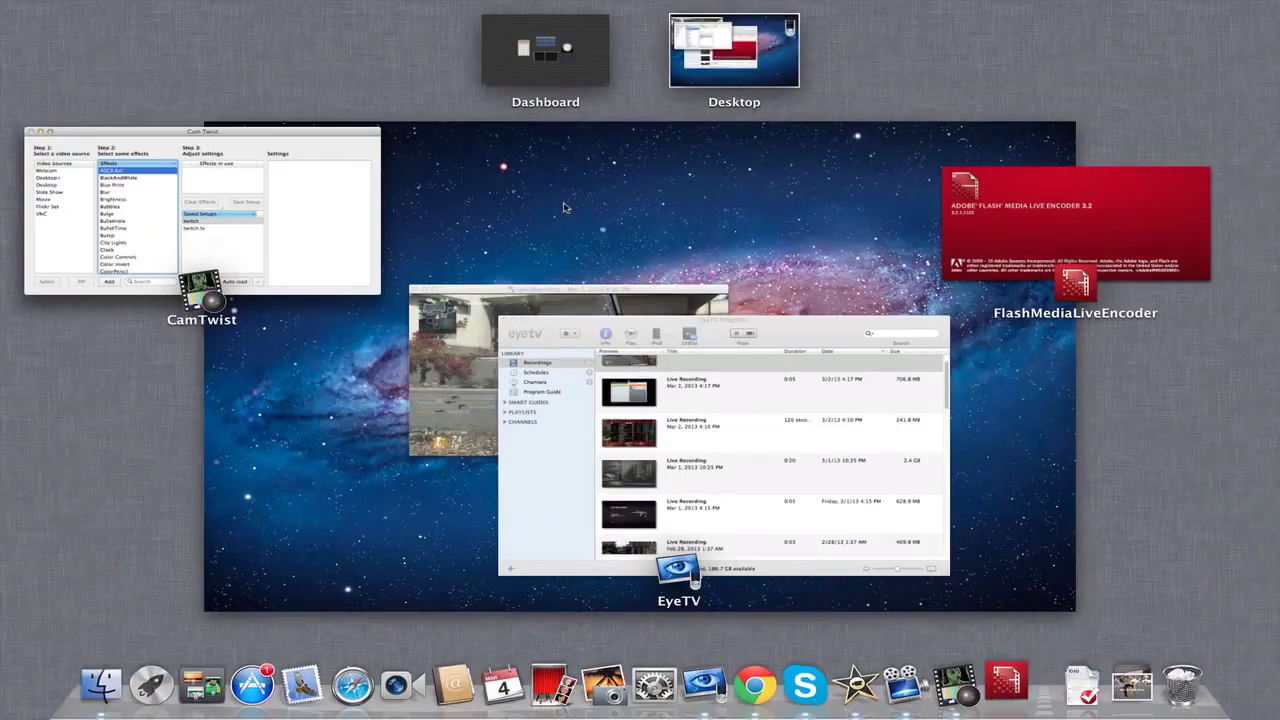
key(F3)
Step: Launch LineIn from the desktop and move its window near the top
key(F11)
click(725, 112)
double_click(742, 122)
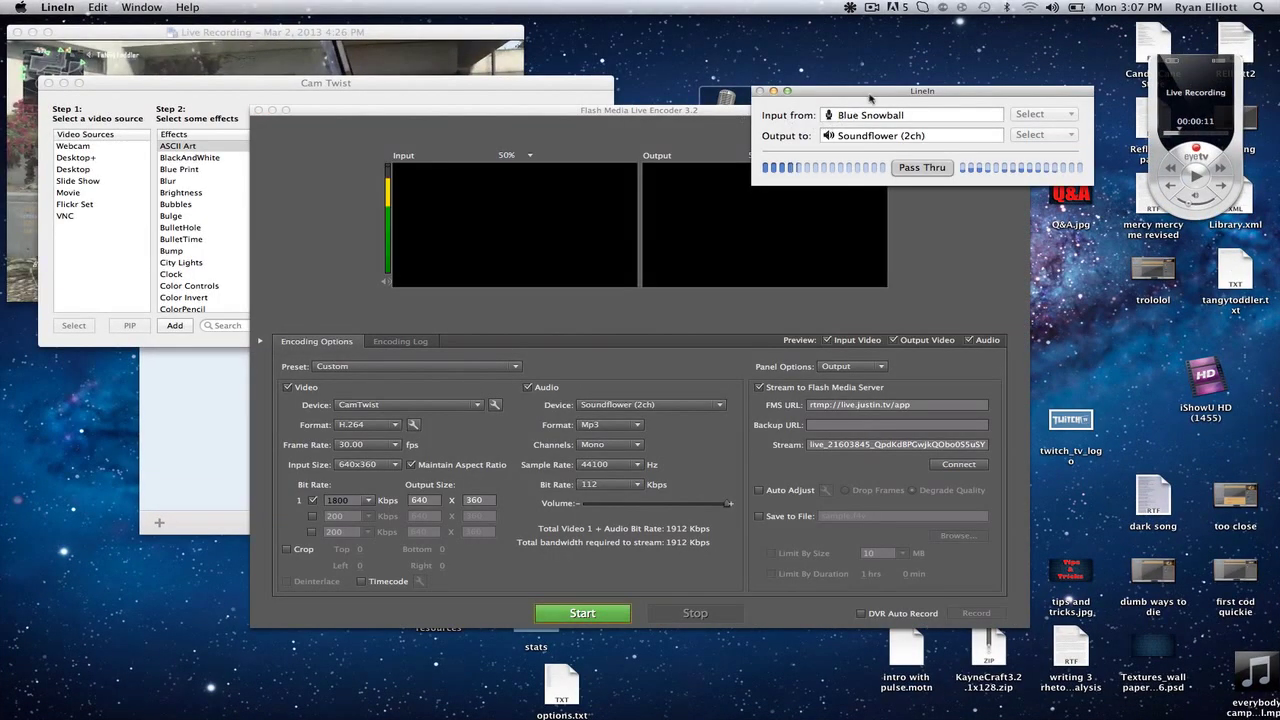
drag(872, 98, 550, 34)
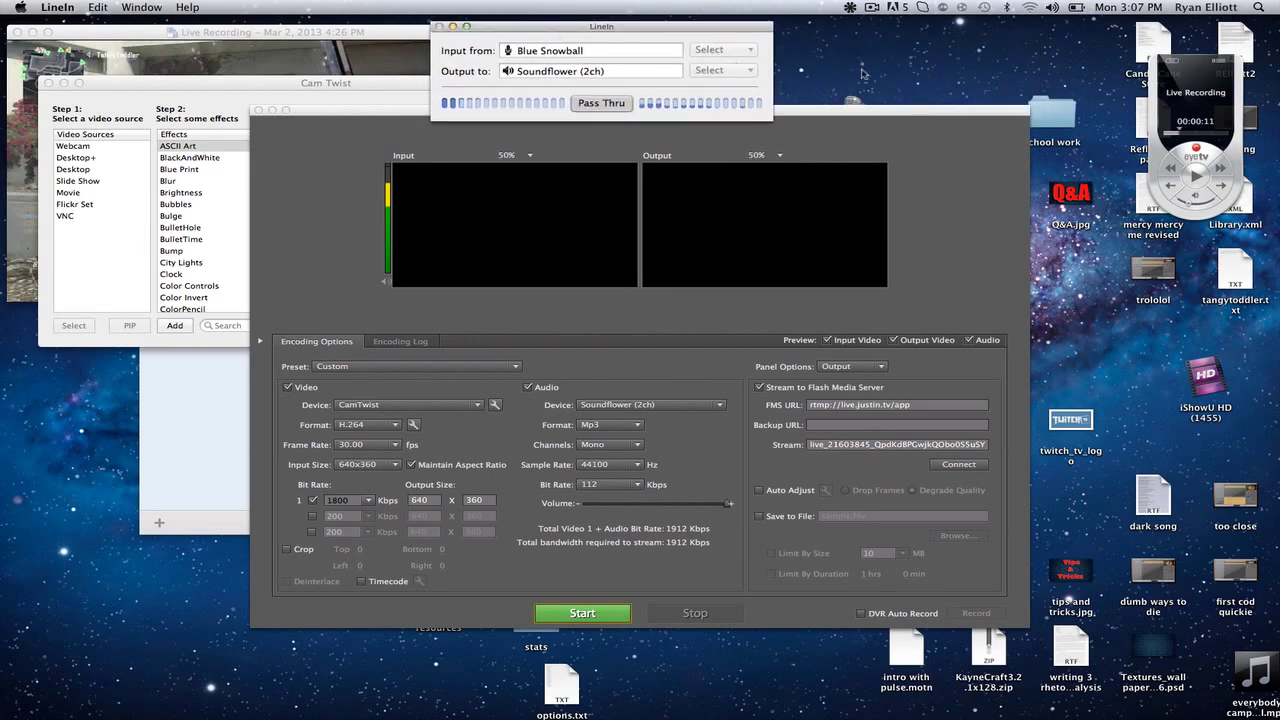
Step: Select the LineIn 2 copy and line both LineIn windows up along the top
key(F11)
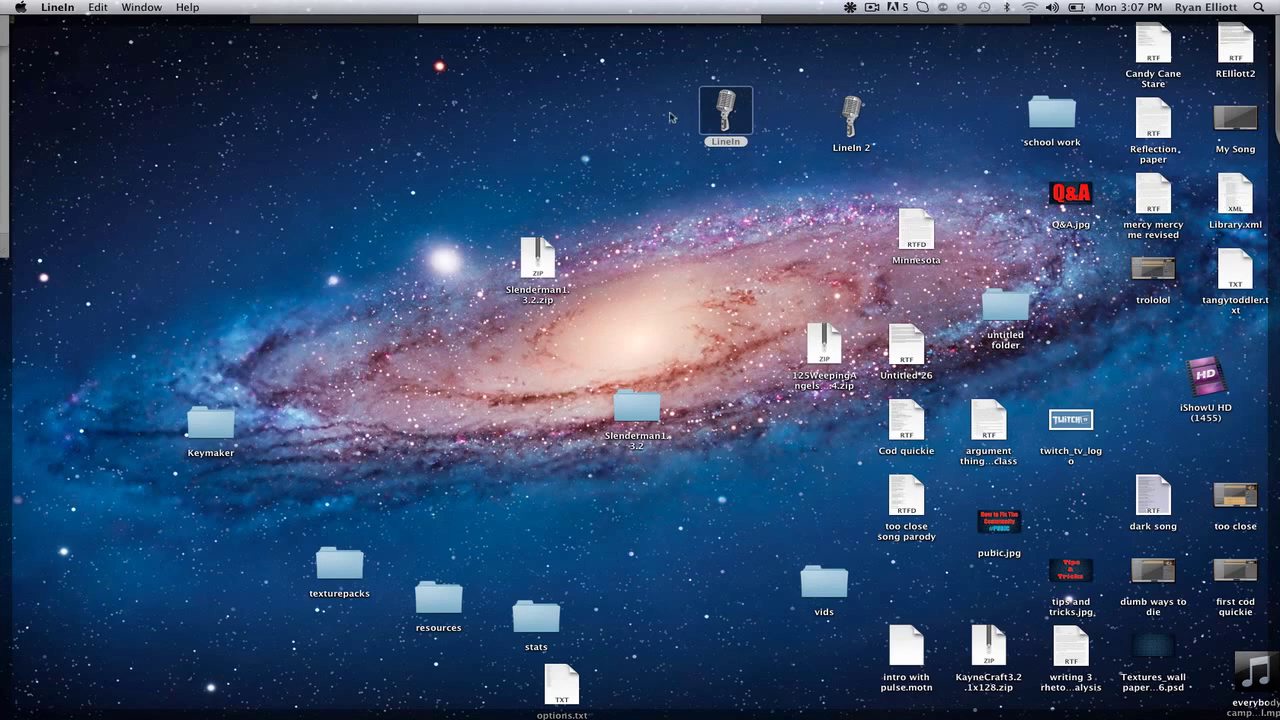
click(851, 118)
key(F11)
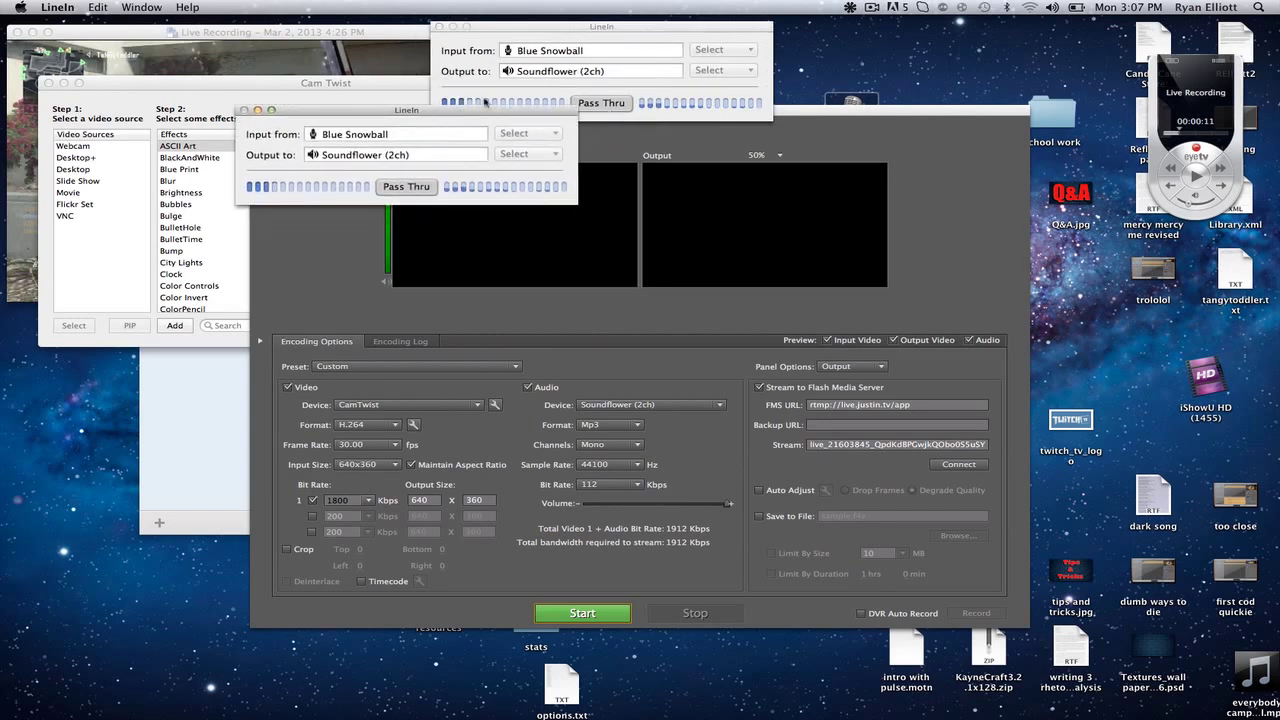
drag(584, 28, 796, 39)
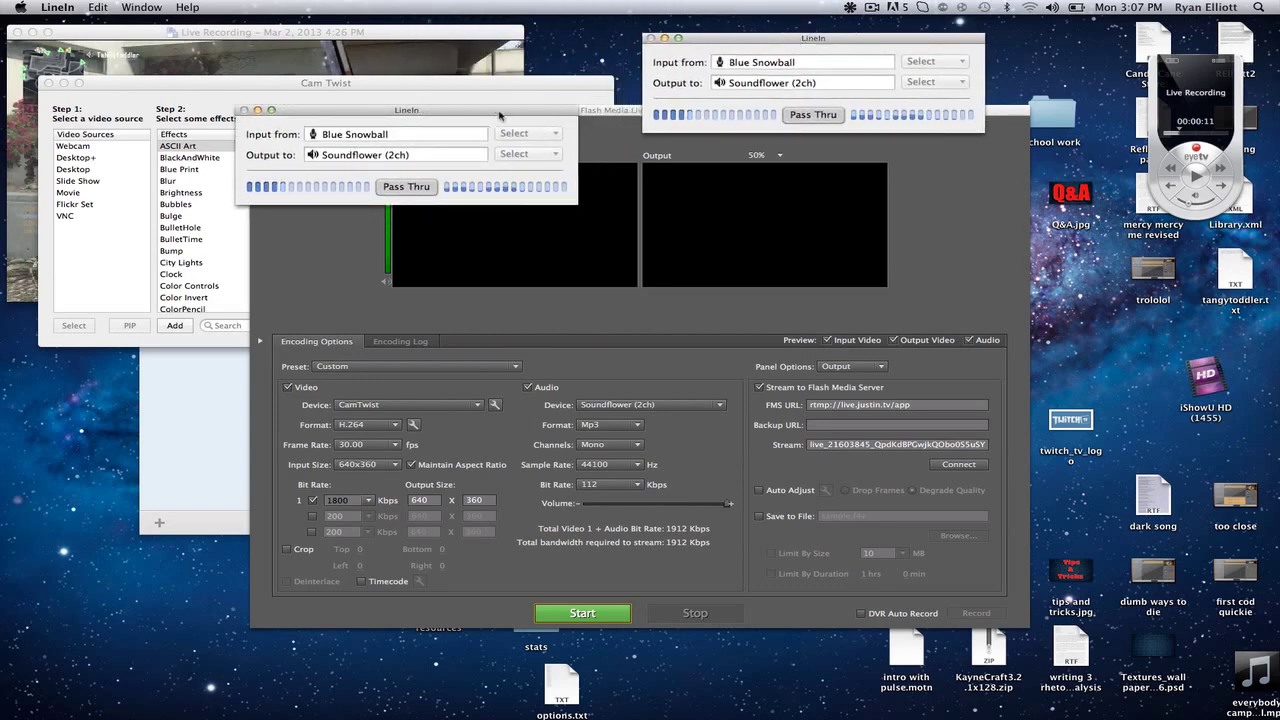
drag(500, 116, 563, 43)
Step: Check the Sound output devices in System Preferences and close it, then go to LineIn's menu
click(20, 7)
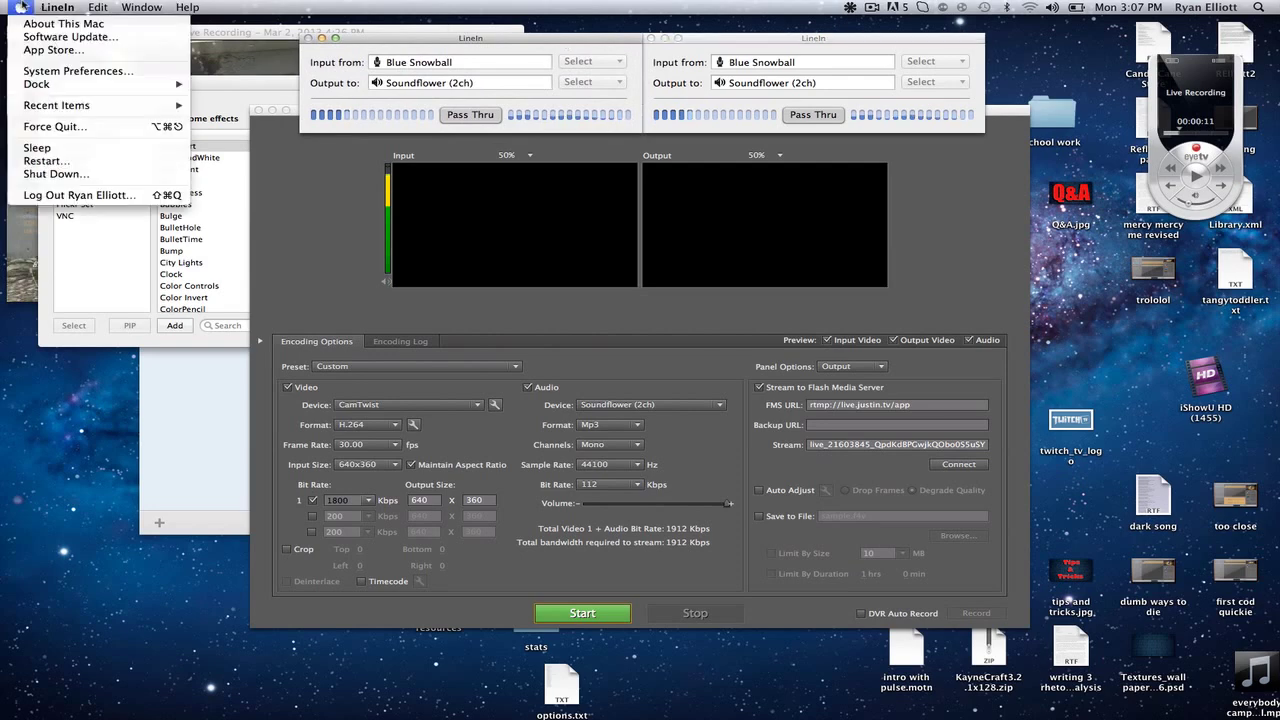
click(70, 71)
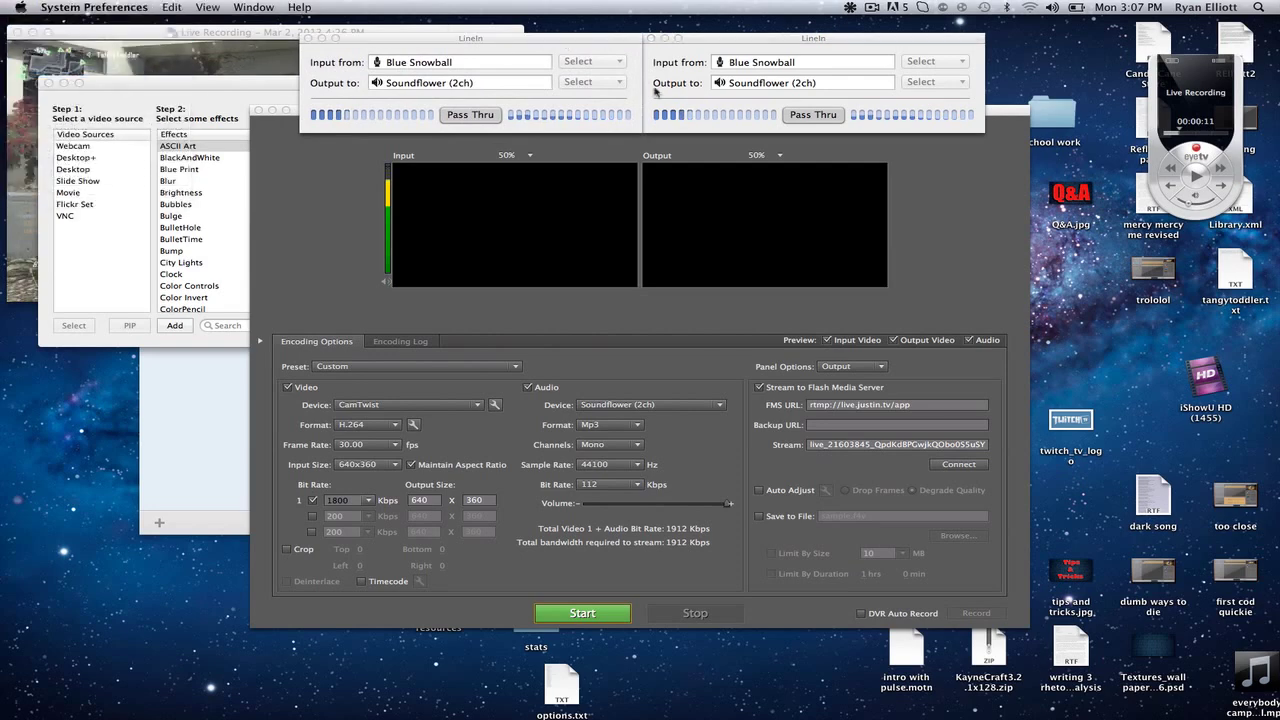
click(580, 232)
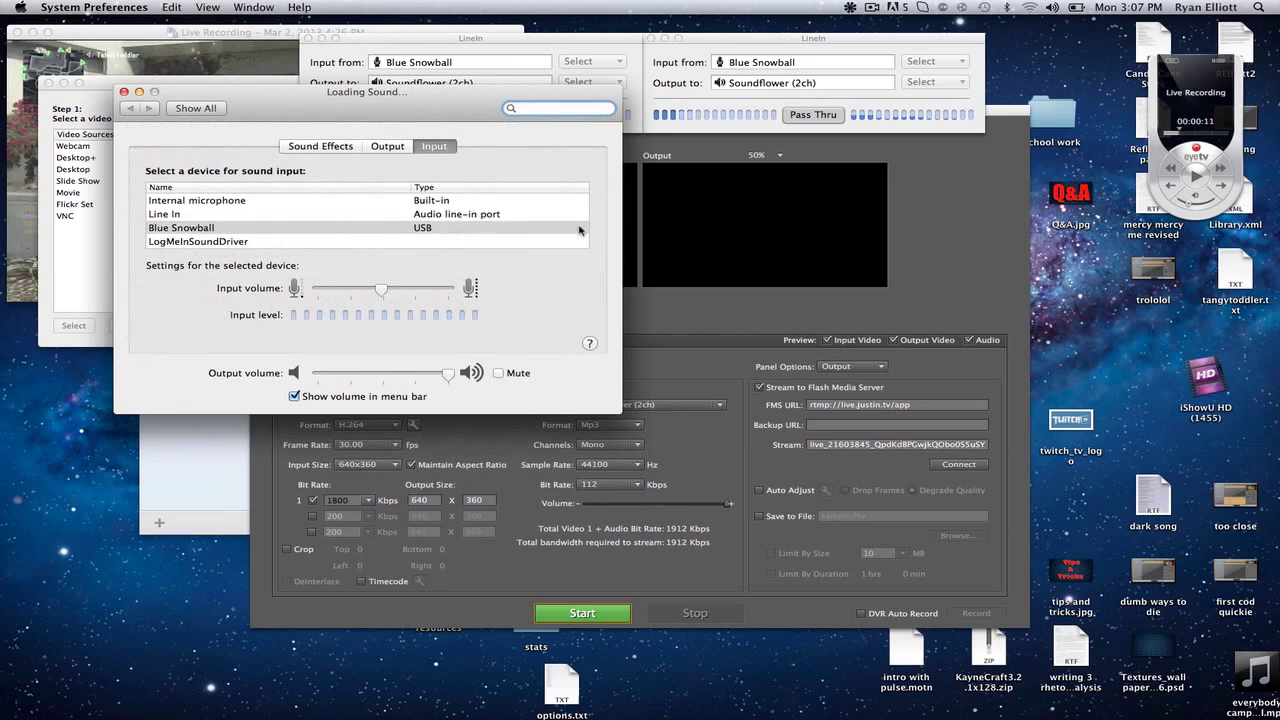
click(386, 146)
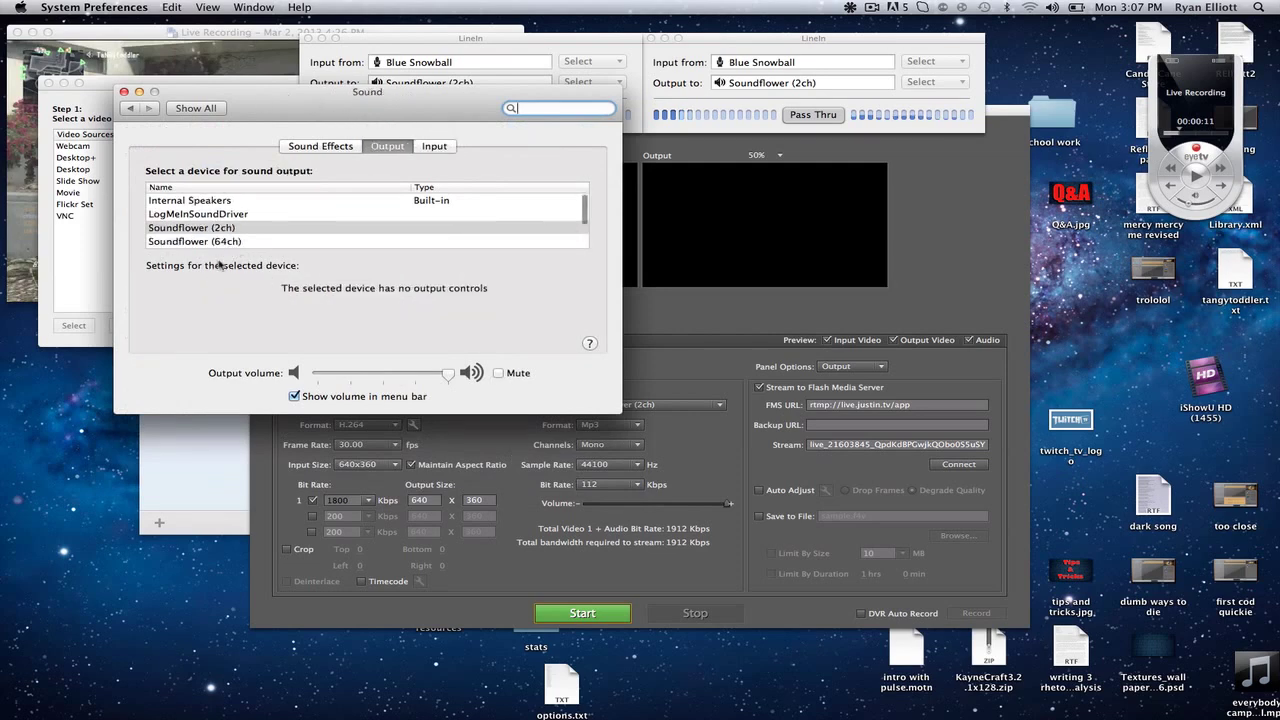
click(124, 91)
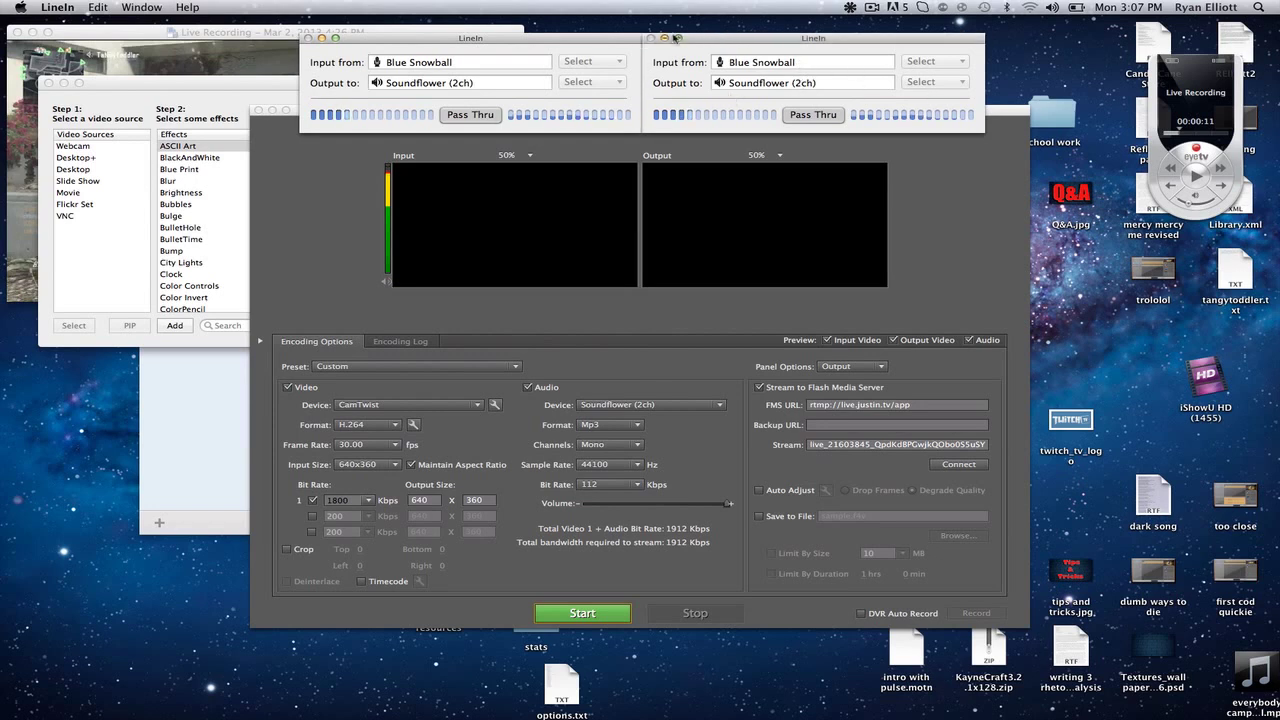
click(57, 7)
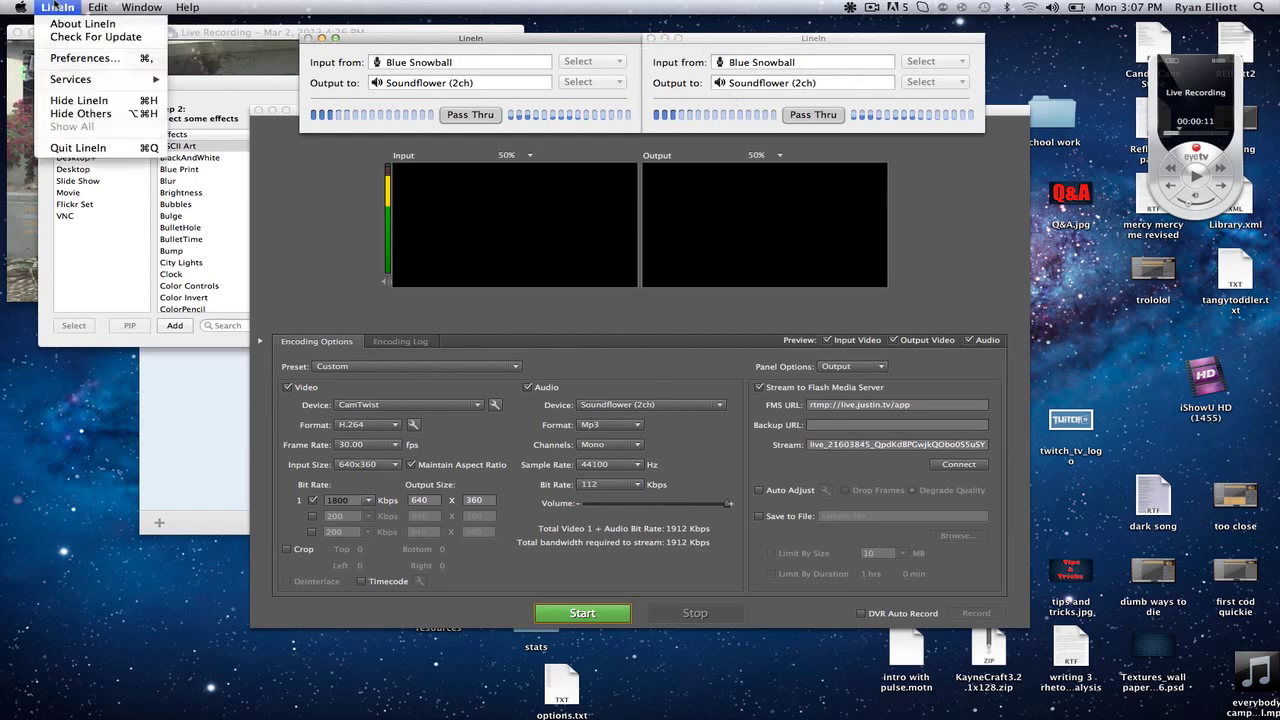
Step: Quit the duplicate LineIn, then pick Desktop+ as CamTwist's video source
click(86, 149)
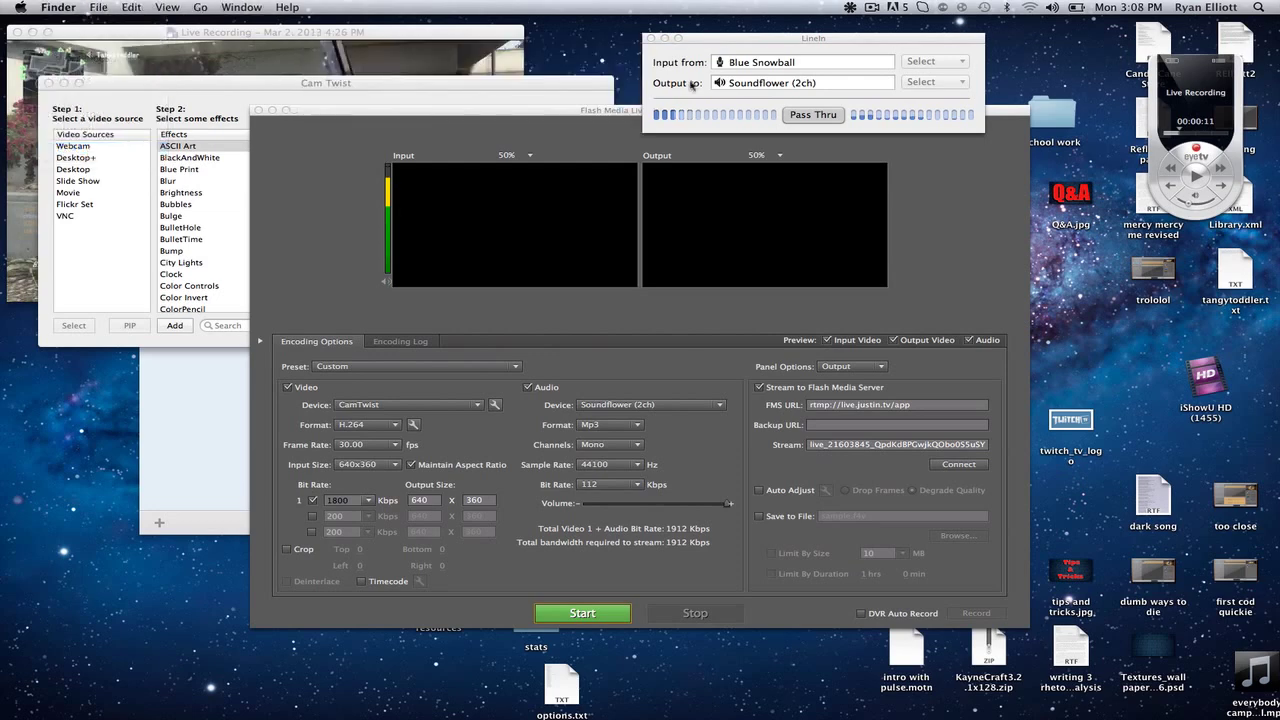
drag(724, 36, 630, 15)
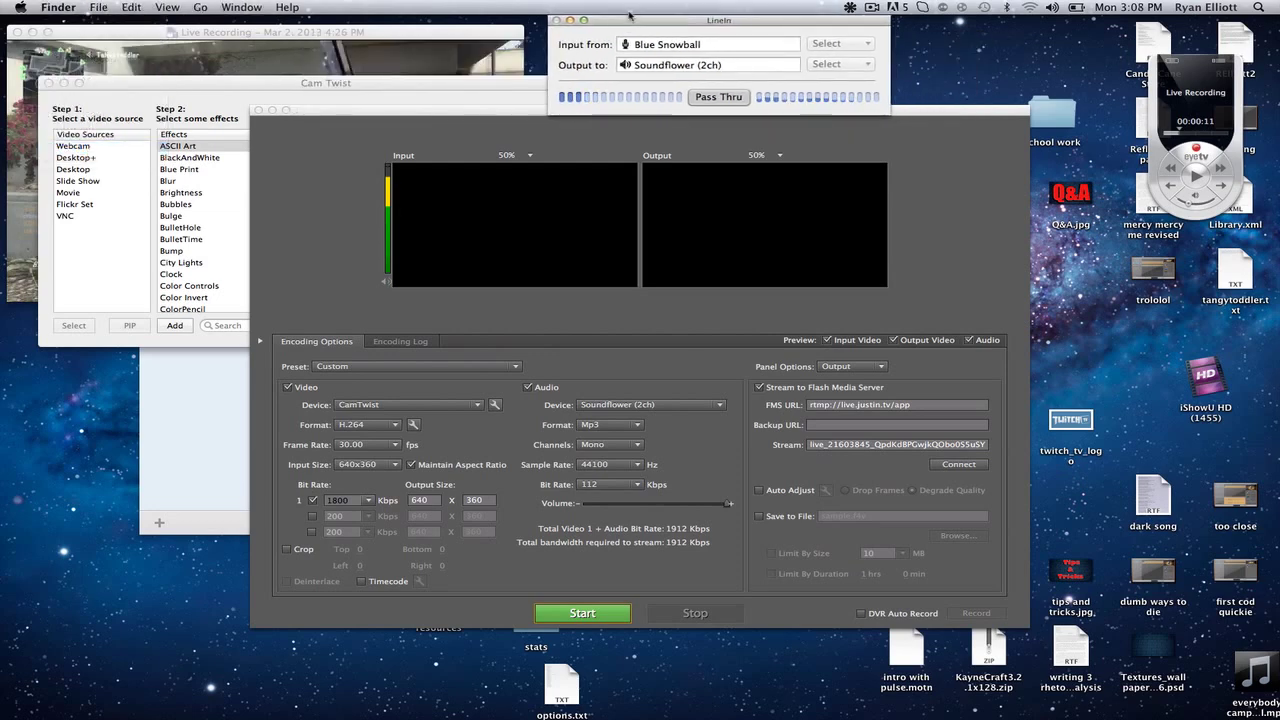
click(252, 88)
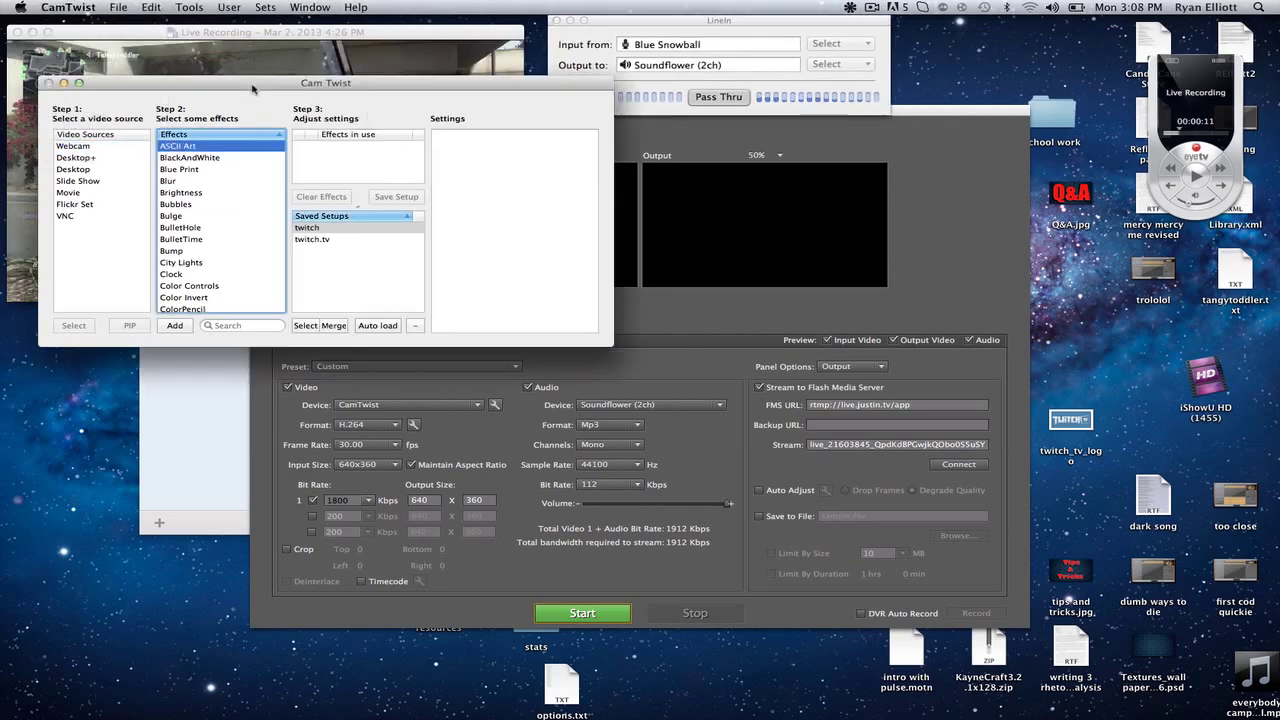
click(90, 157)
drag(307, 91, 663, 124)
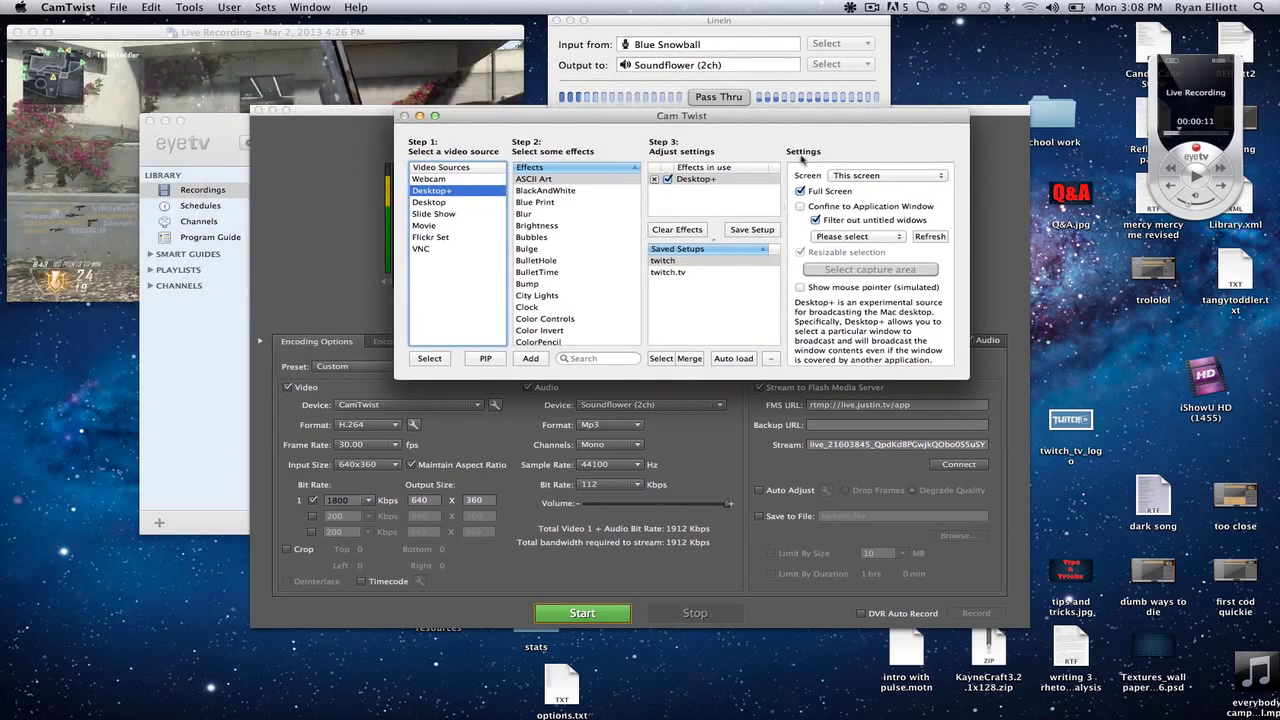
Step: Point the Desktop+ capture at the EyeTV Live Recording window and mark a first capture area
click(337, 171)
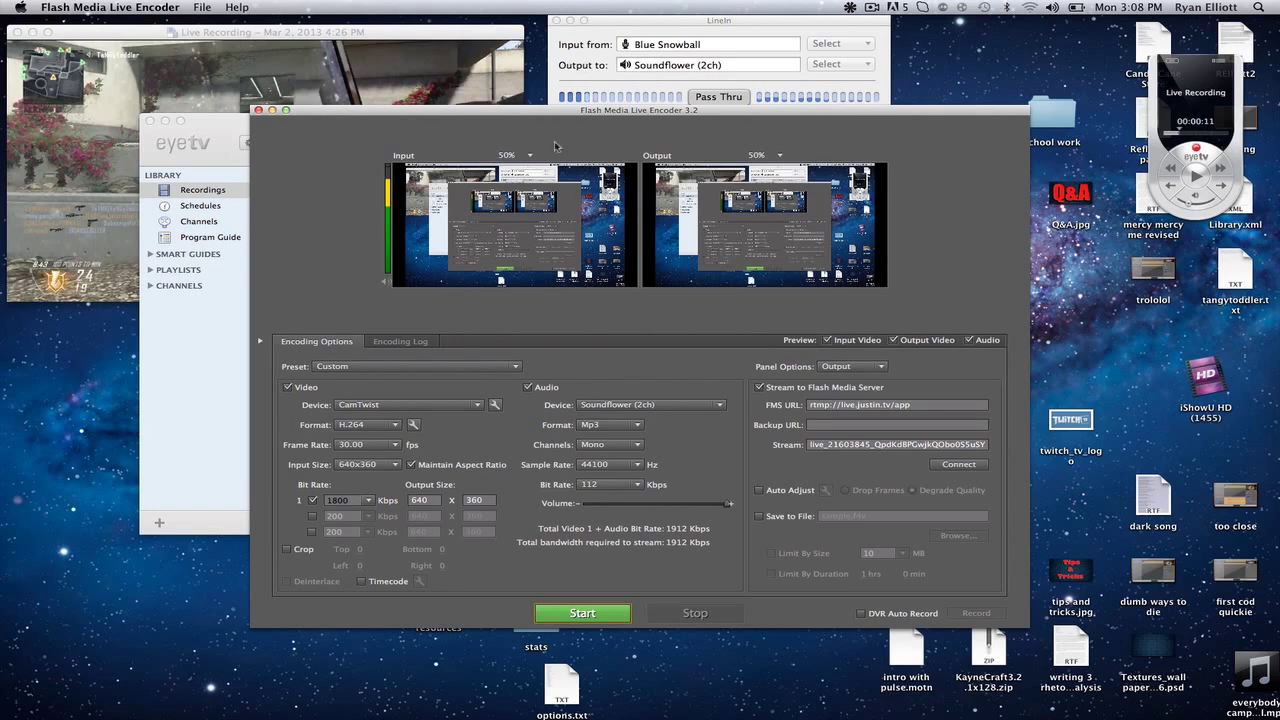
drag(573, 113, 511, 183)
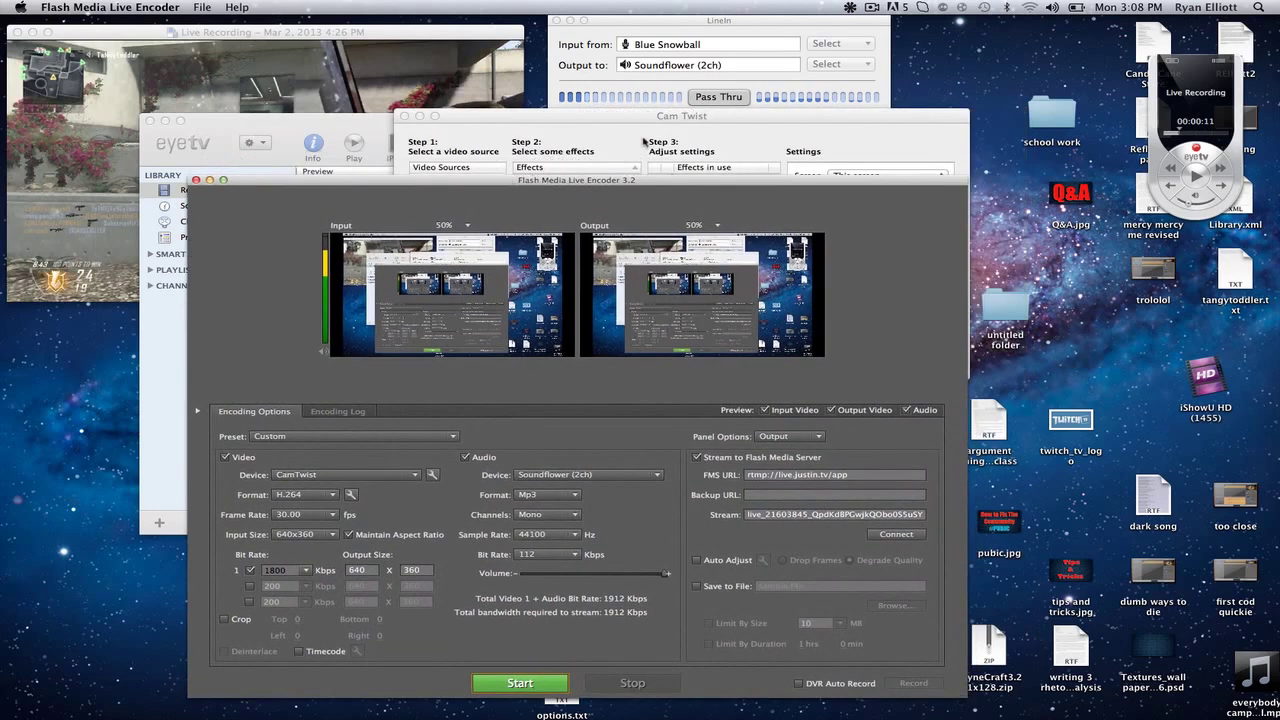
click(838, 200)
click(838, 206)
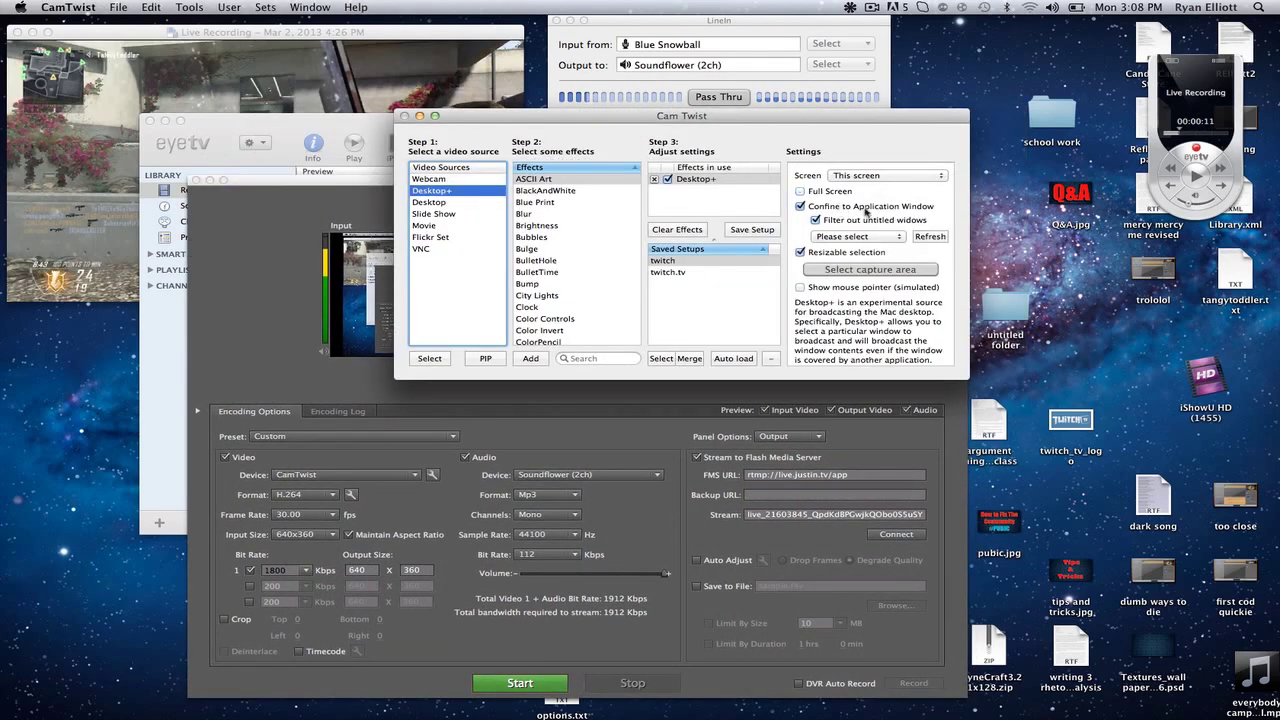
click(860, 238)
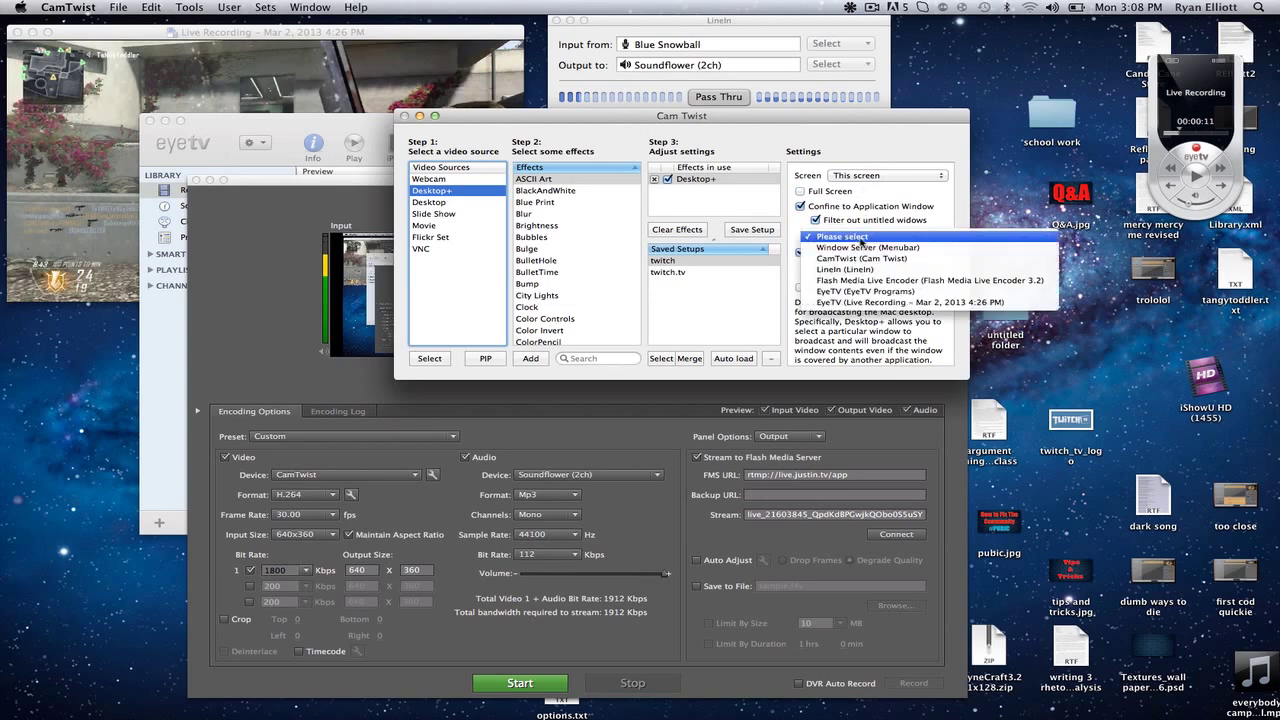
click(880, 302)
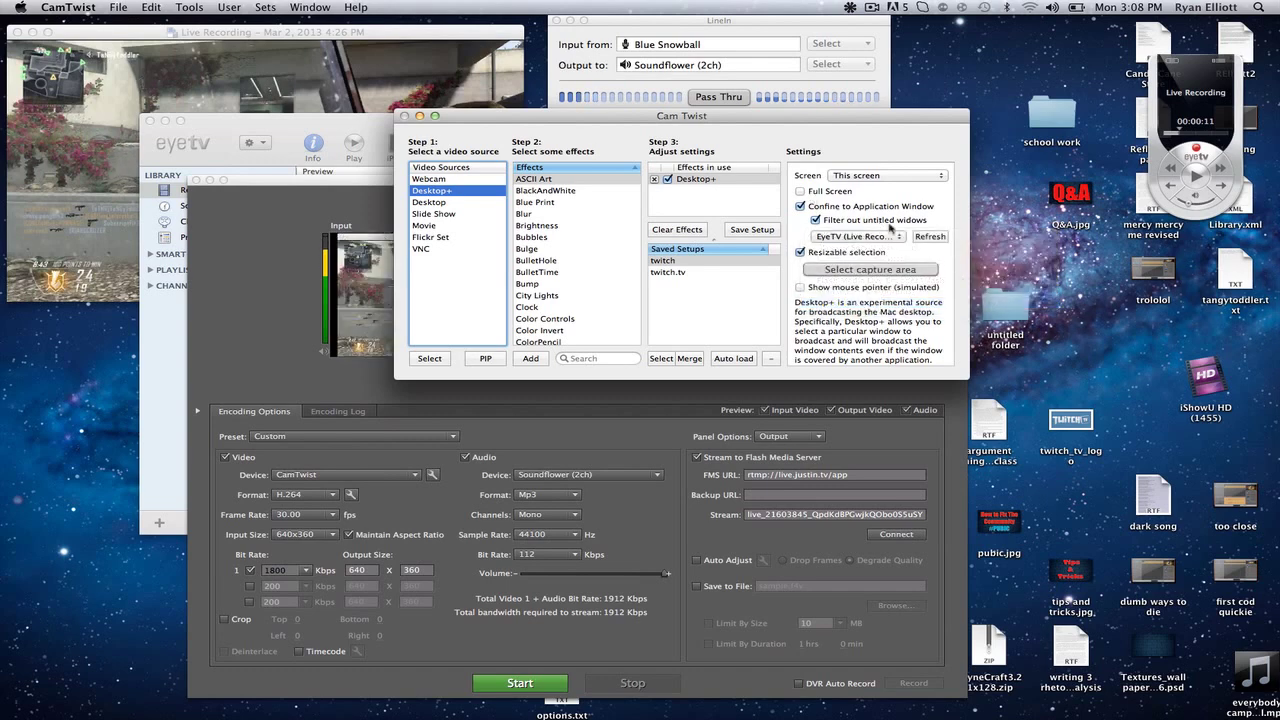
click(880, 272)
click(220, 65)
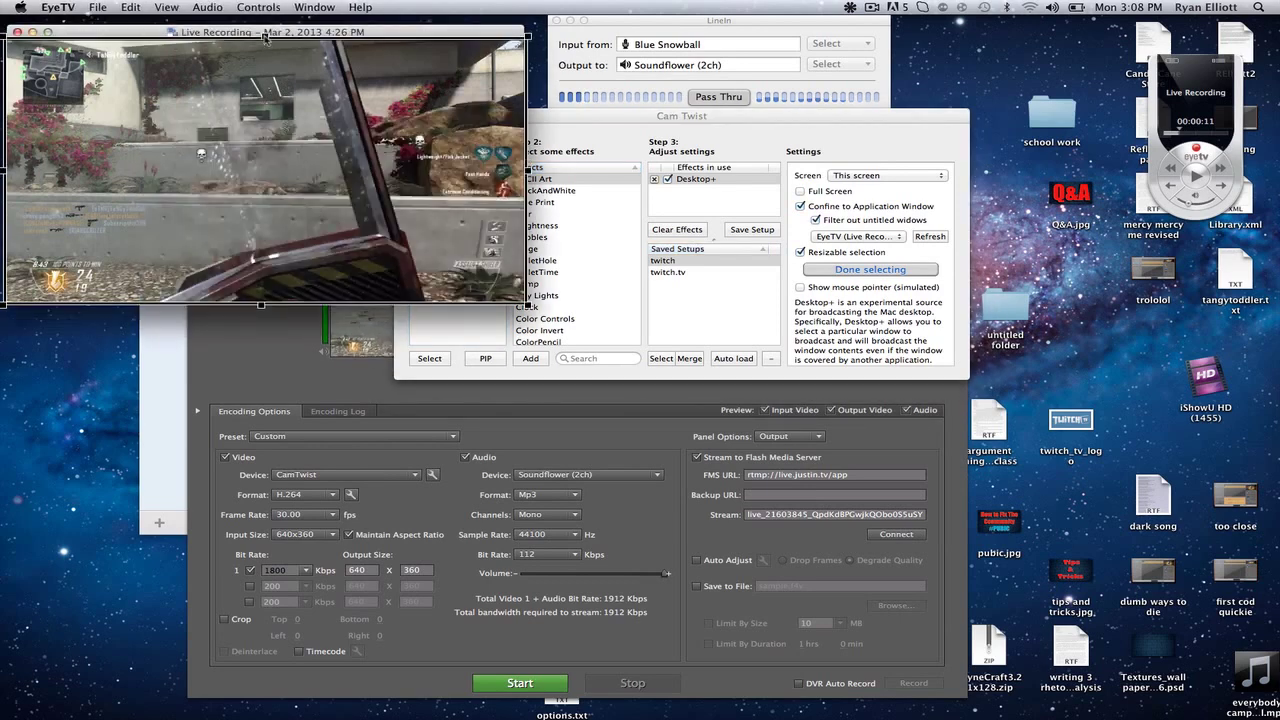
click(893, 266)
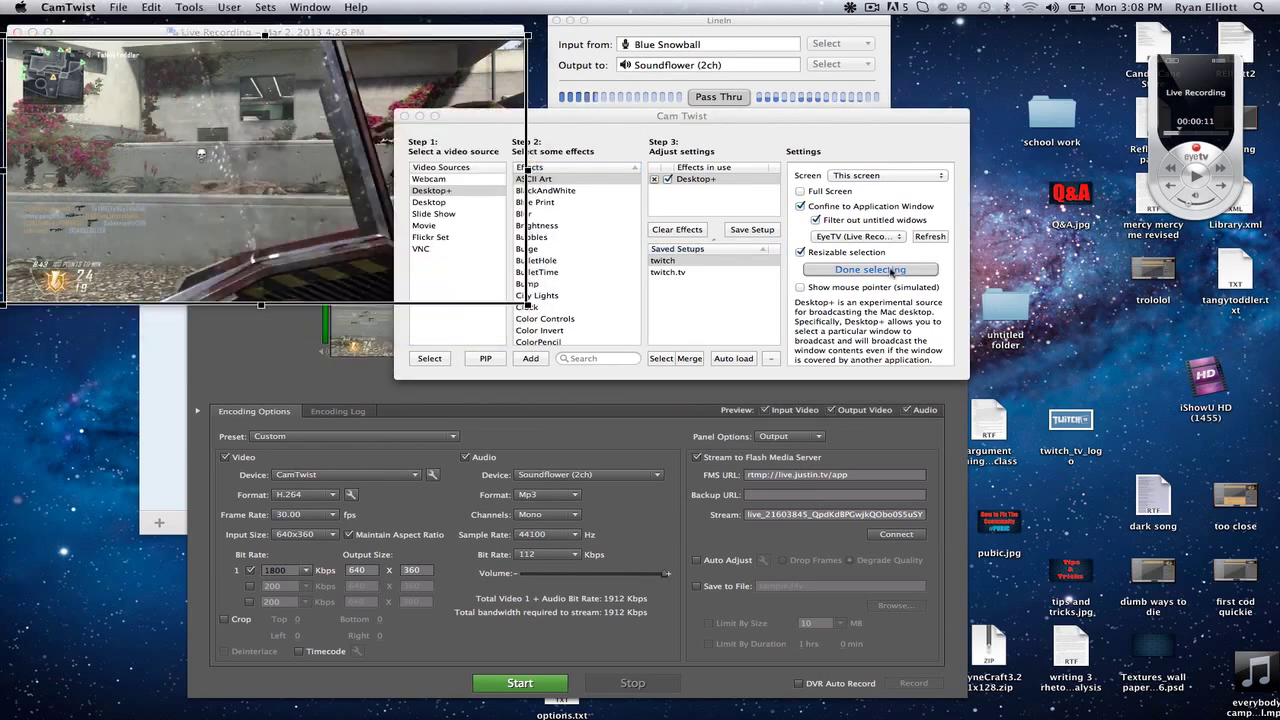
Step: Resize the Live Recording window to roughly 496x268
click(296, 164)
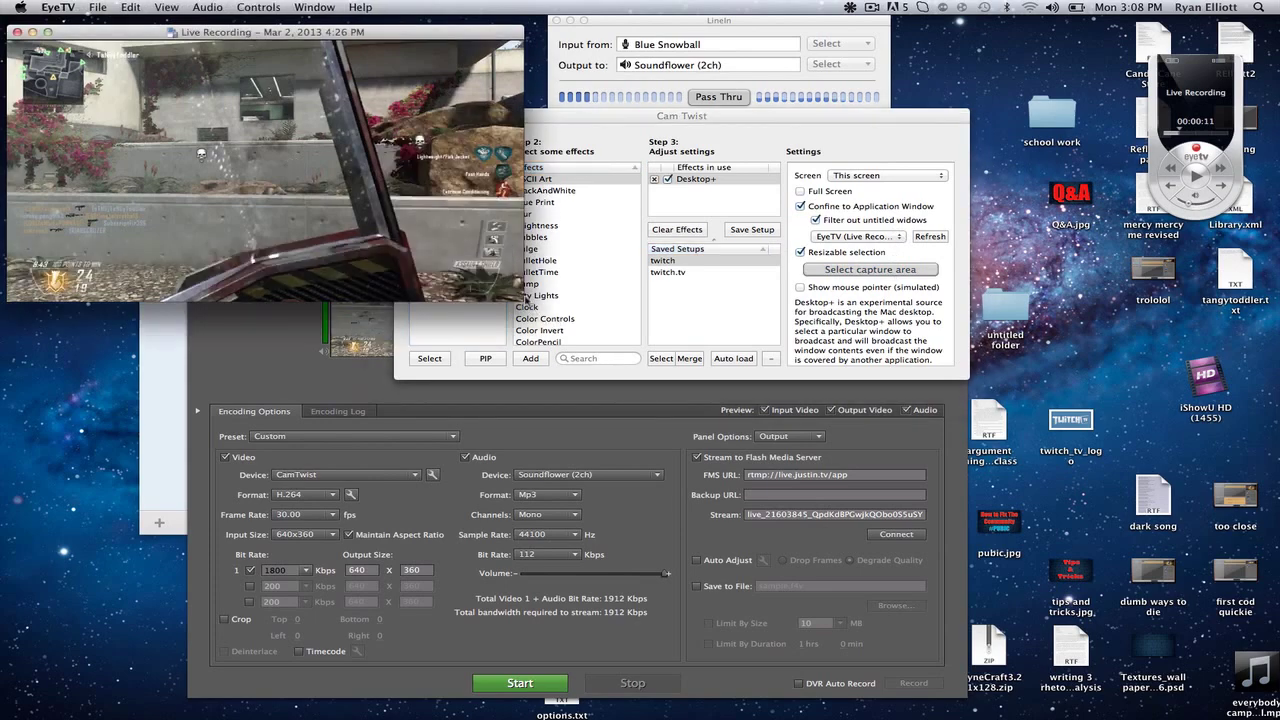
drag(522, 300, 79, 100)
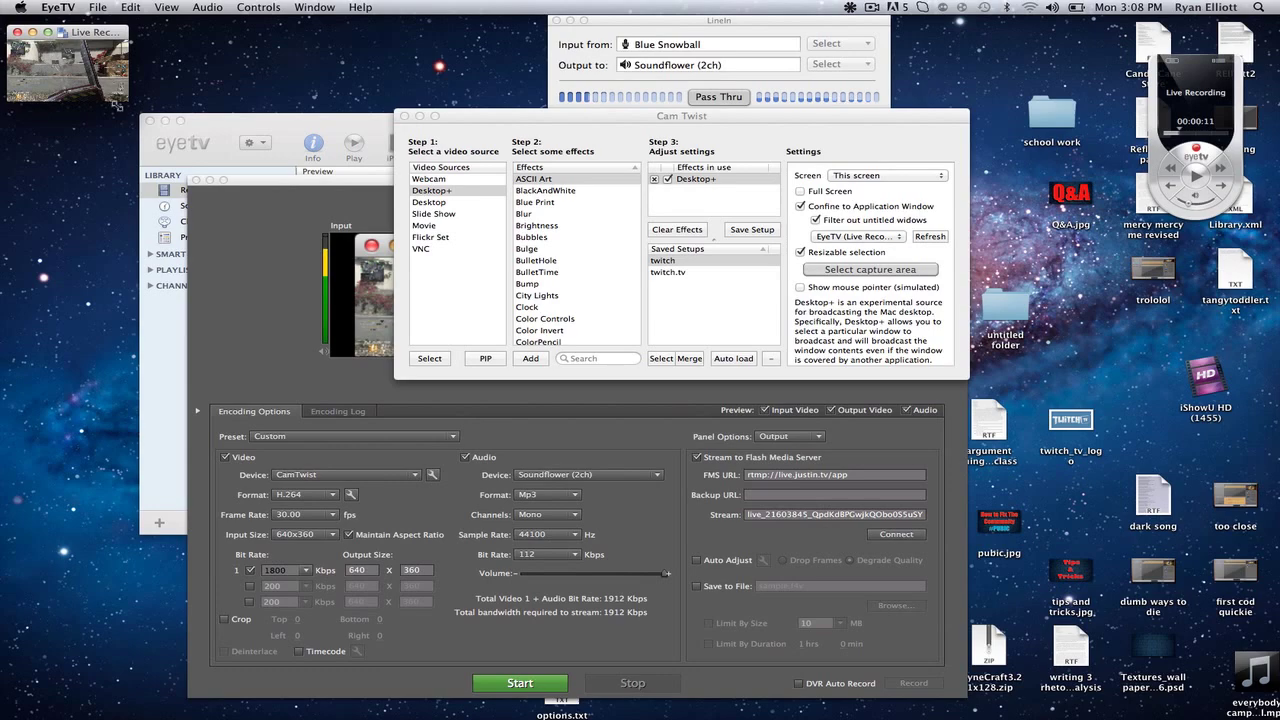
drag(122, 105, 555, 251)
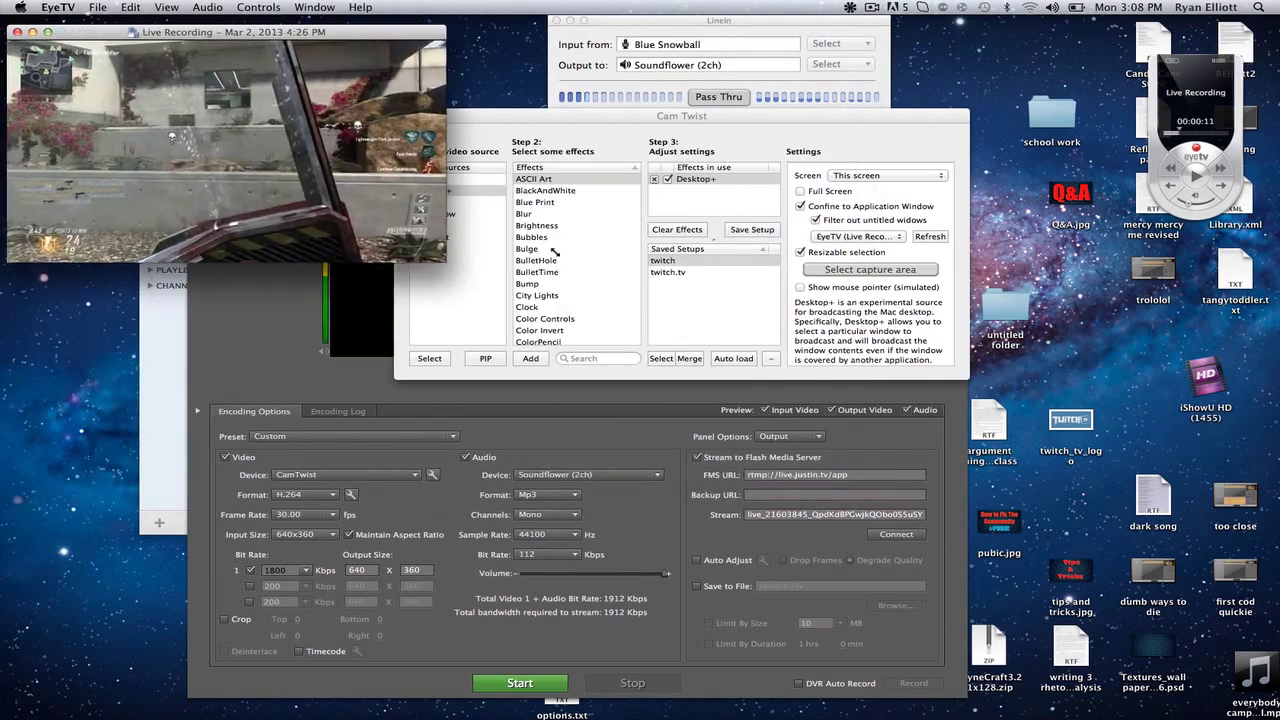
click(260, 361)
click(208, 136)
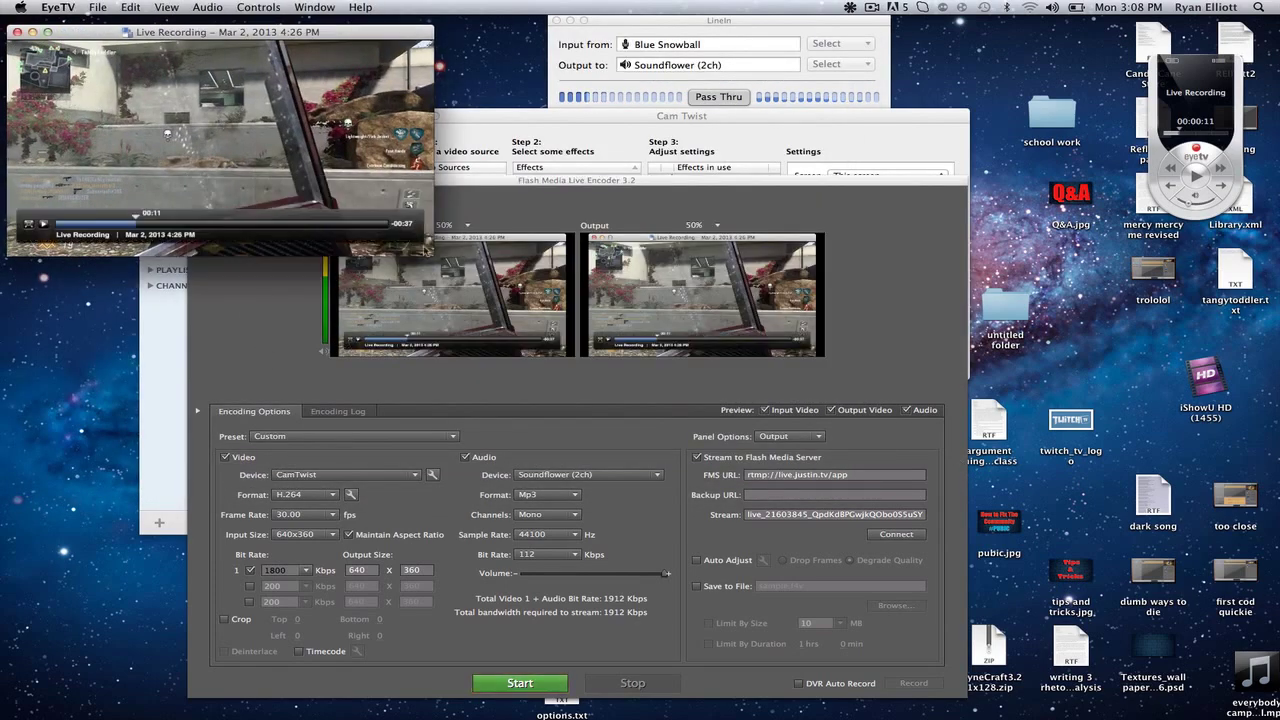
drag(434, 256, 128, 101)
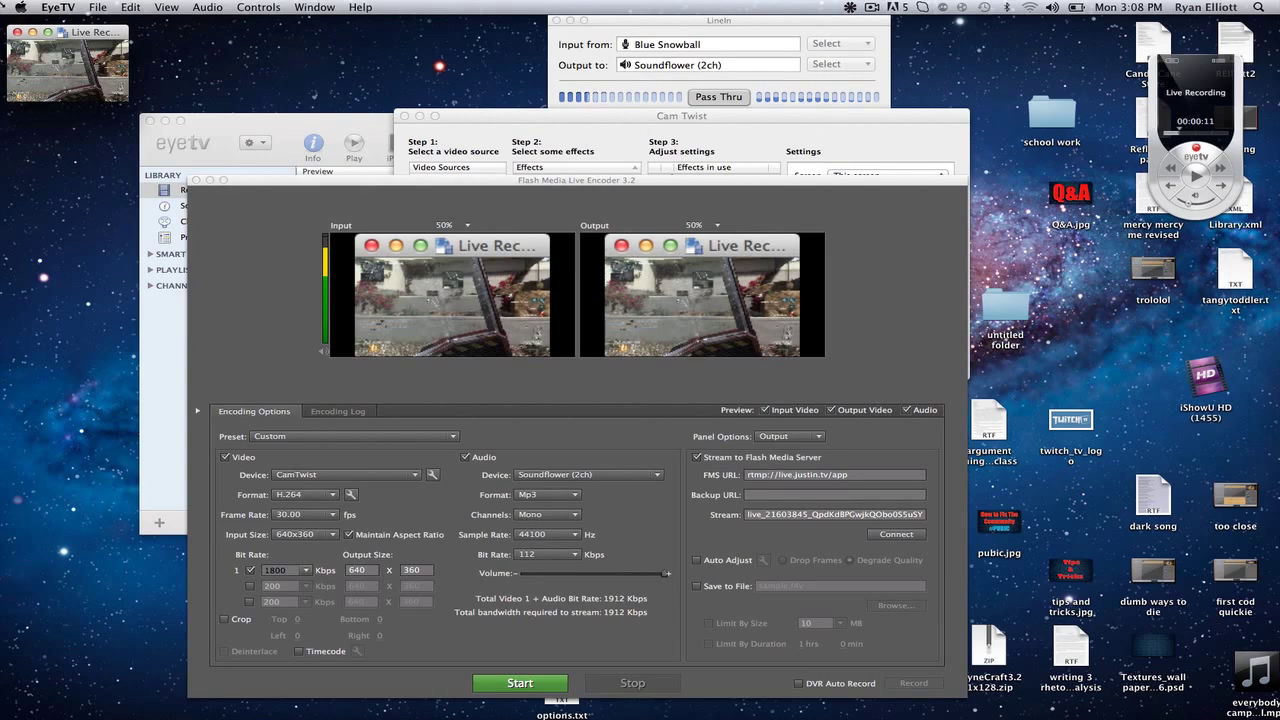
drag(211, 90, 352, 194)
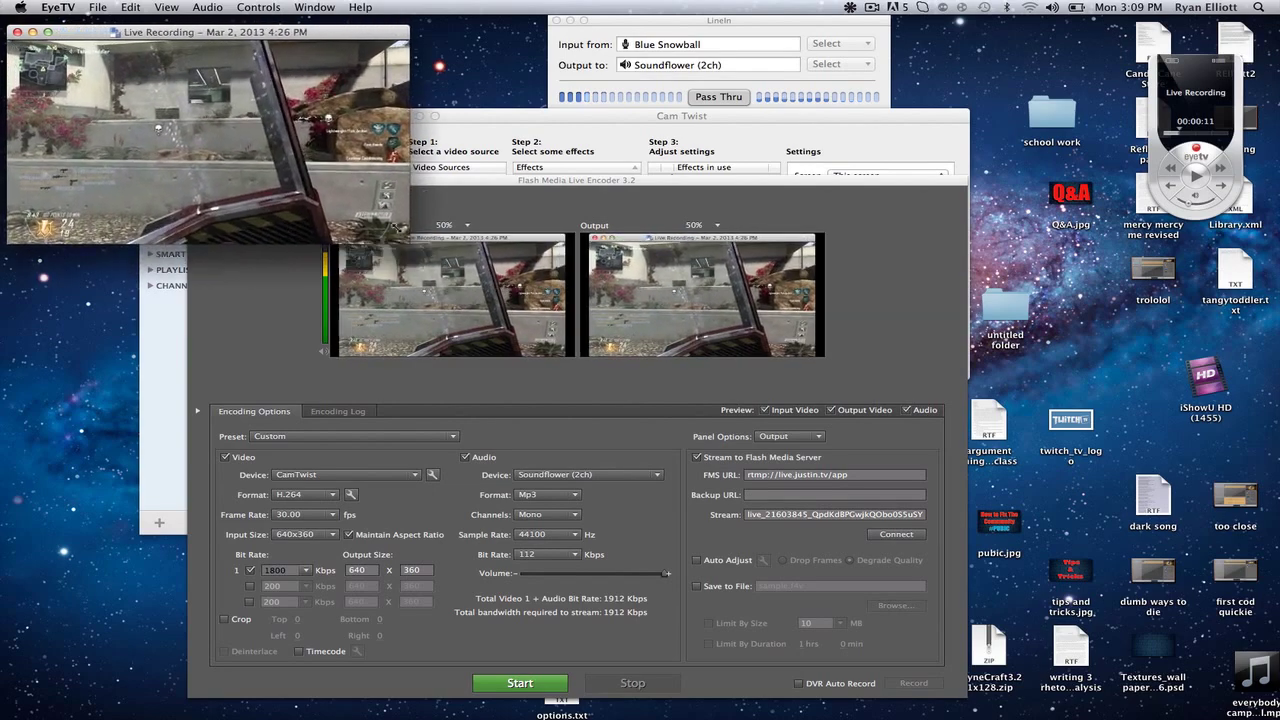
drag(408, 242, 416, 247)
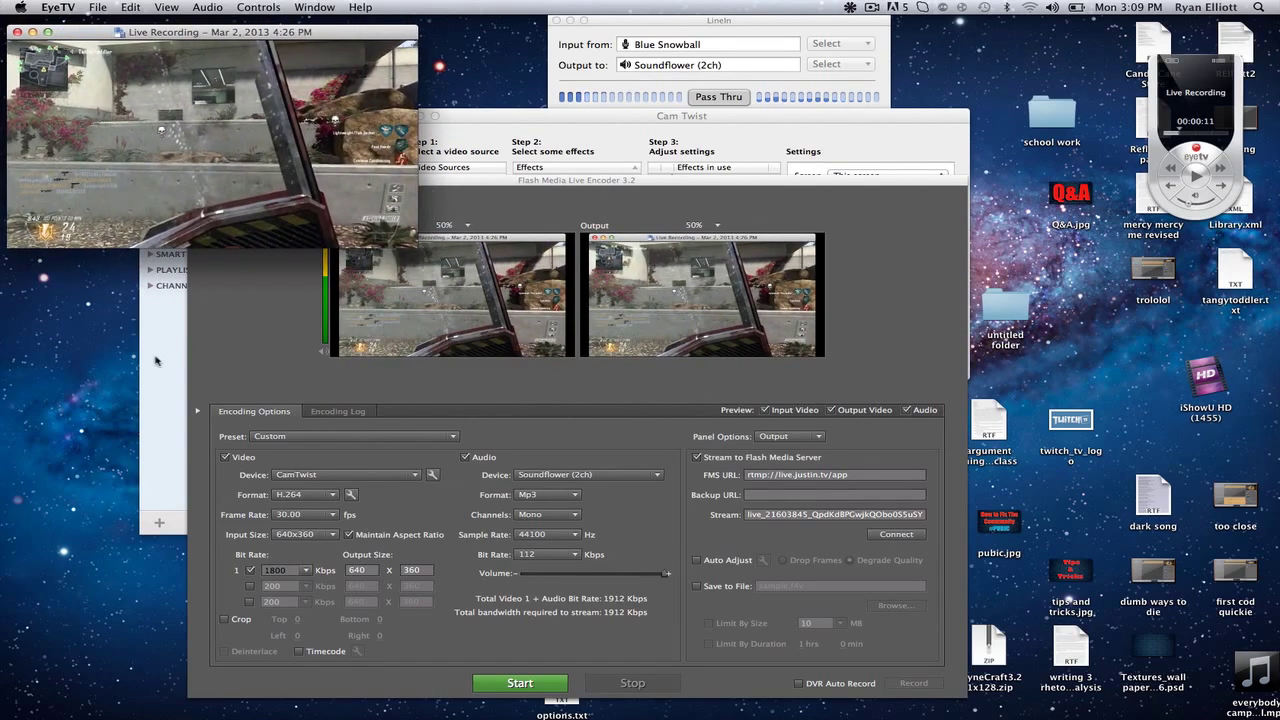
Step: Lower the capture area's top edge below the Live Recording title bar
key(F3)
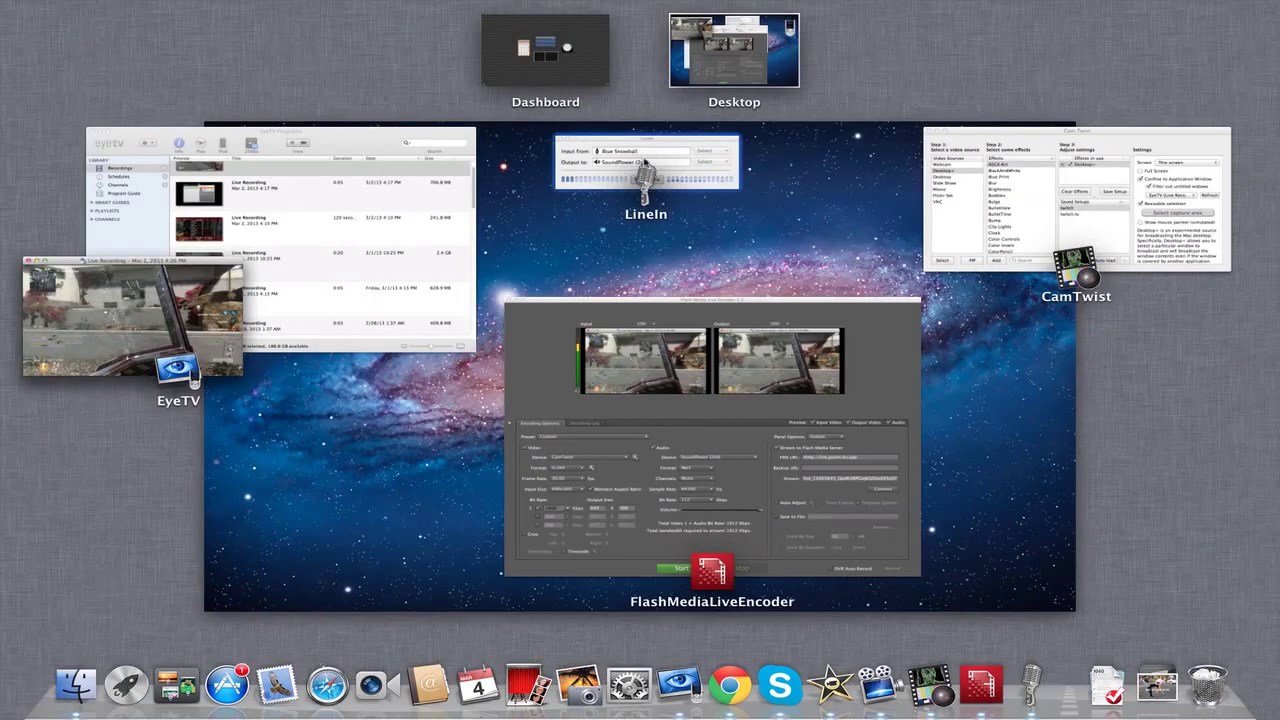
click(955, 220)
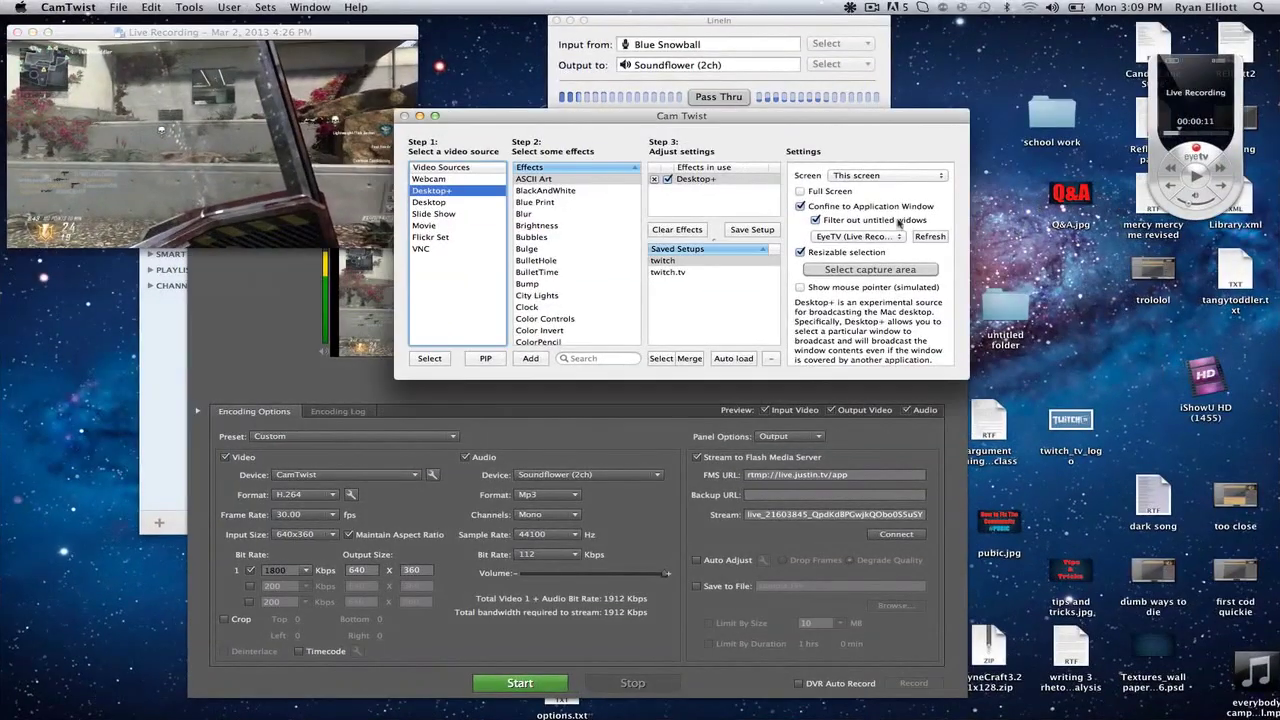
click(886, 270)
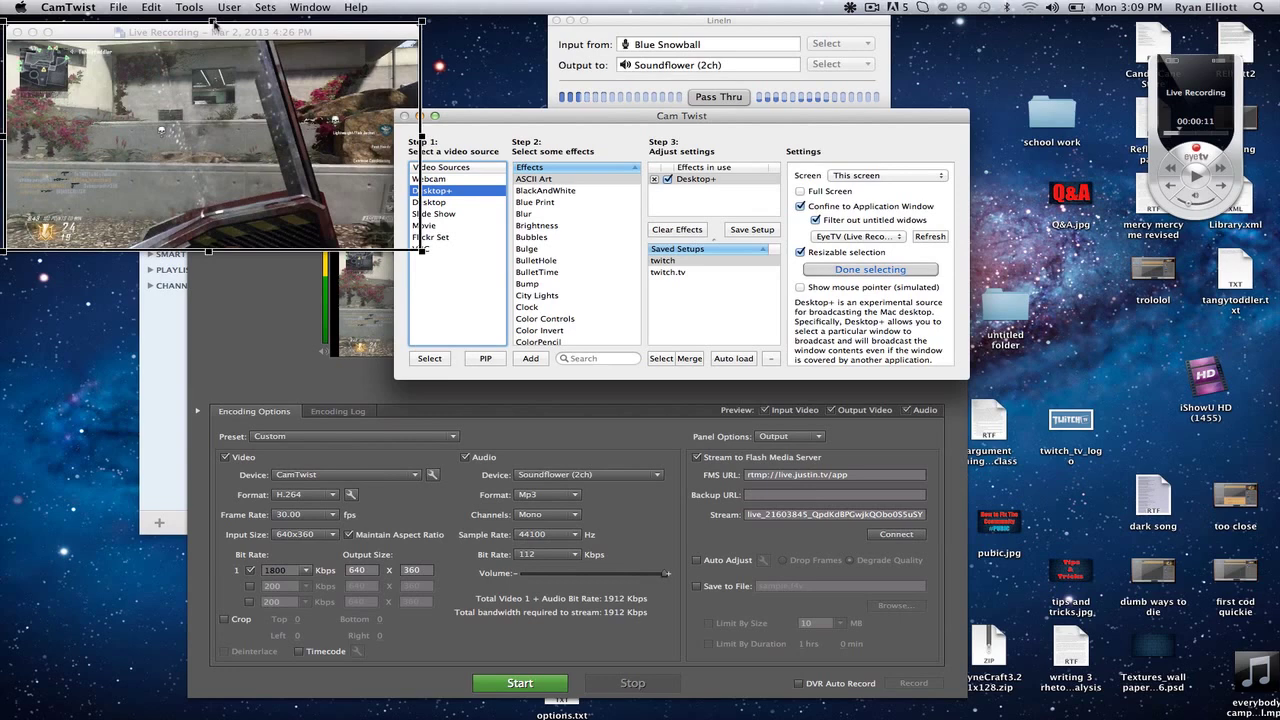
drag(212, 22, 215, 38)
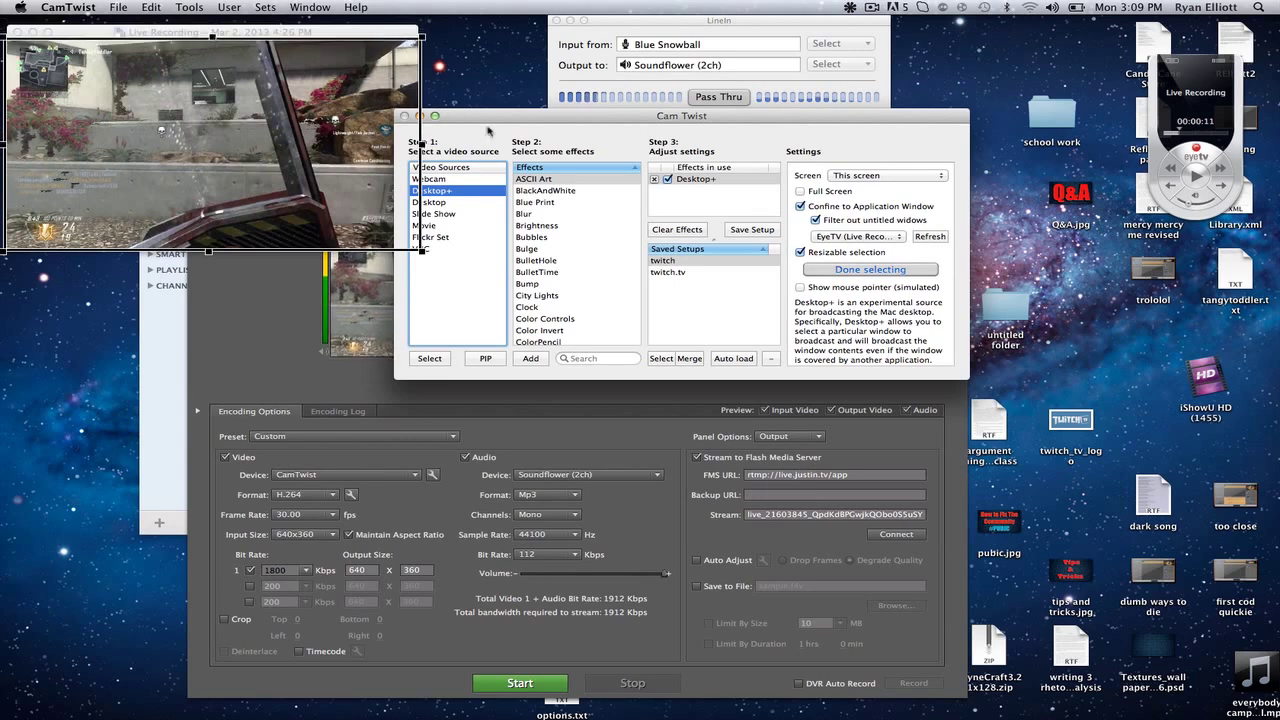
click(893, 270)
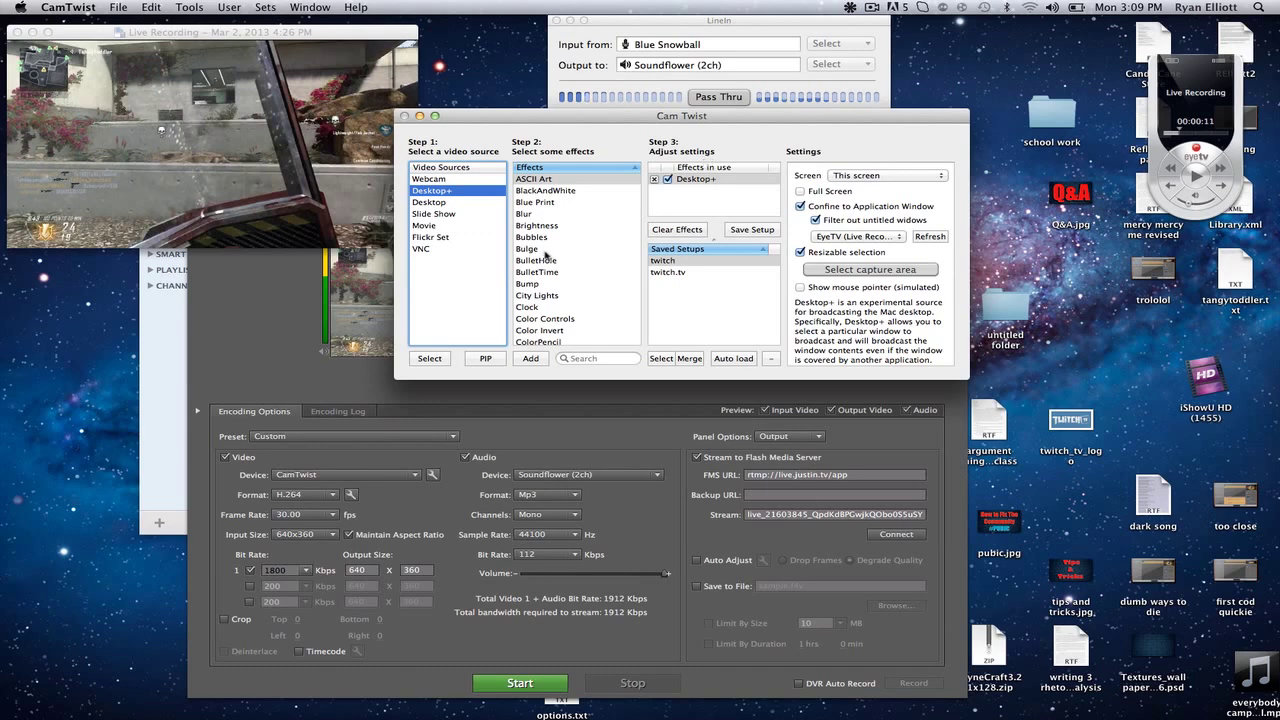
click(600, 358)
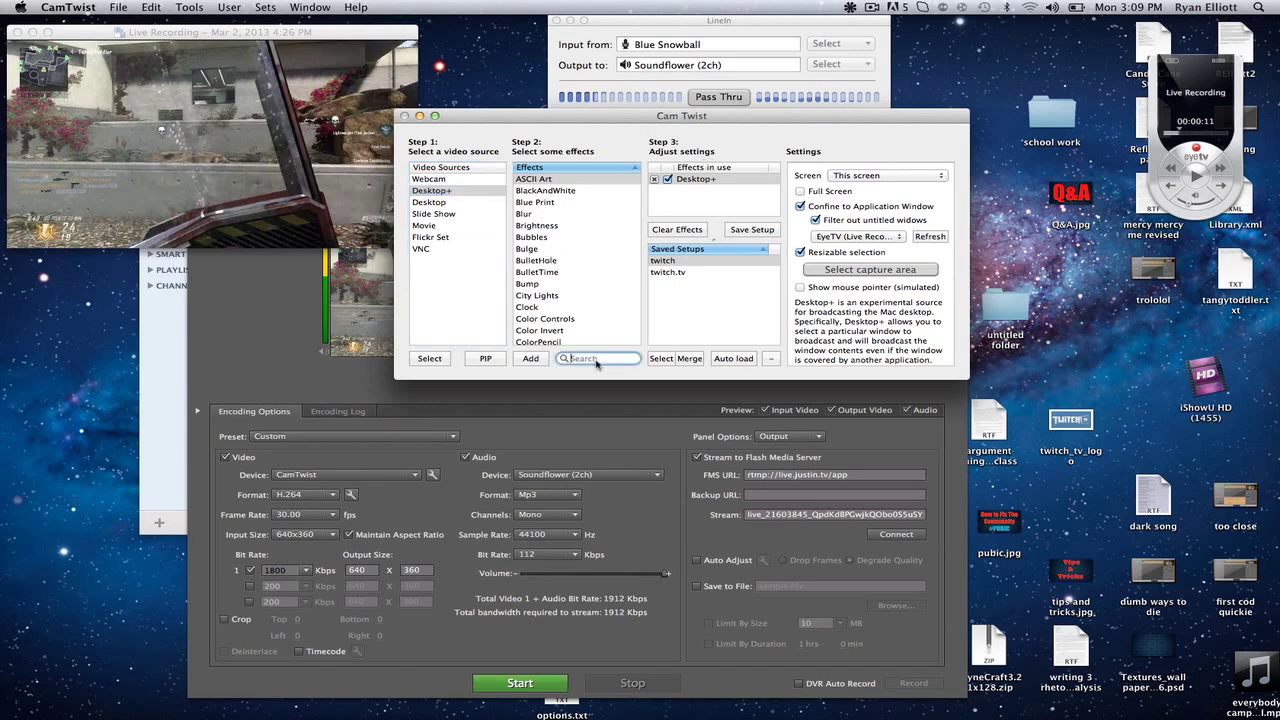
text(image)
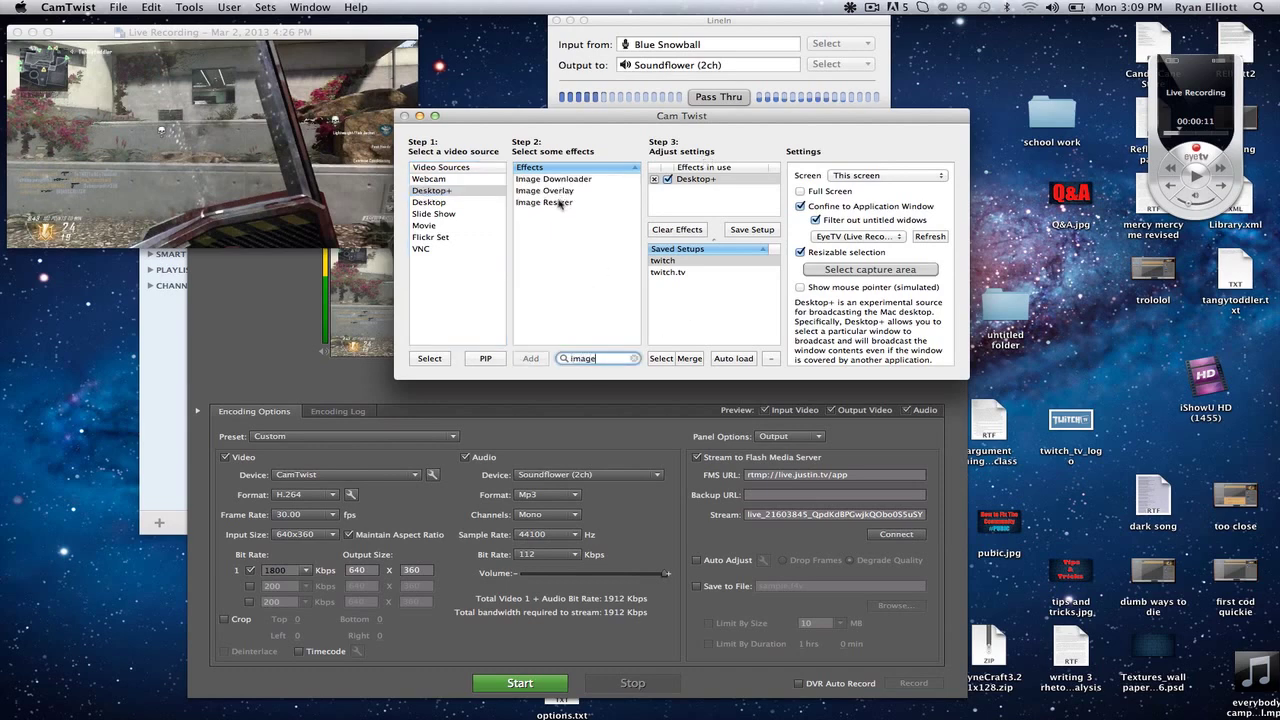
double_click(560, 190)
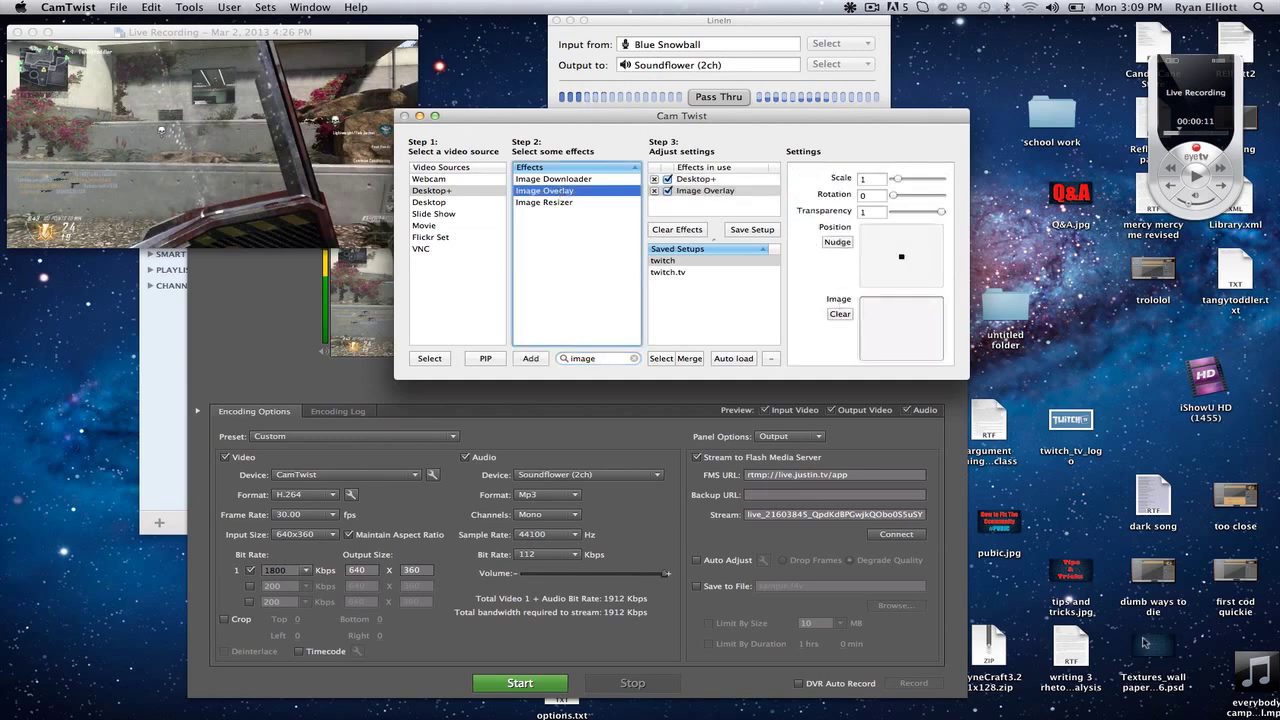
drag(1076, 203, 902, 318)
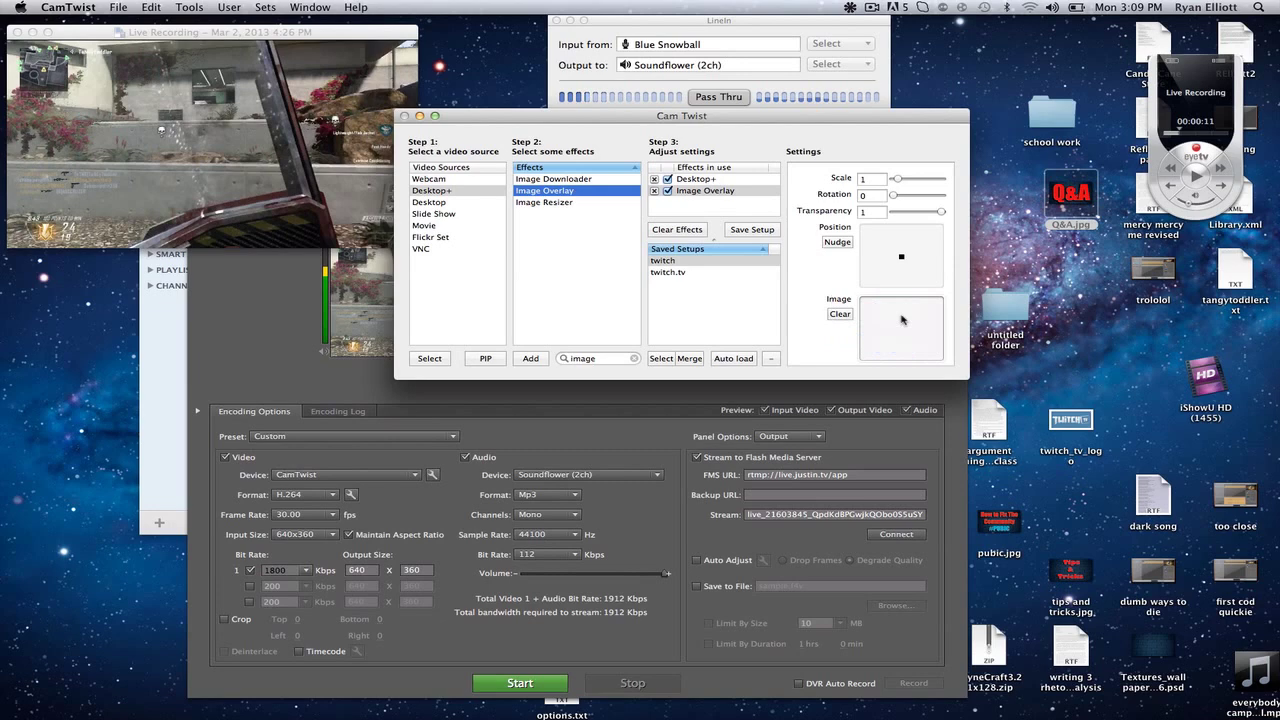
click(323, 345)
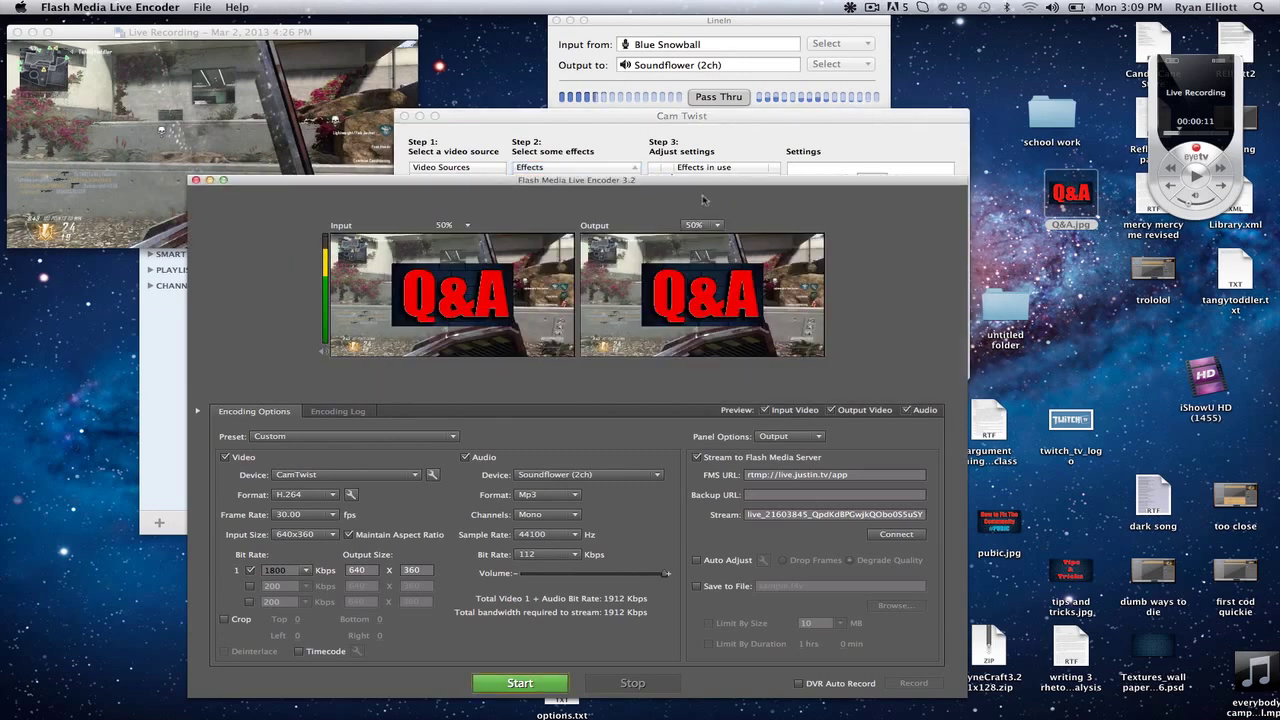
click(742, 130)
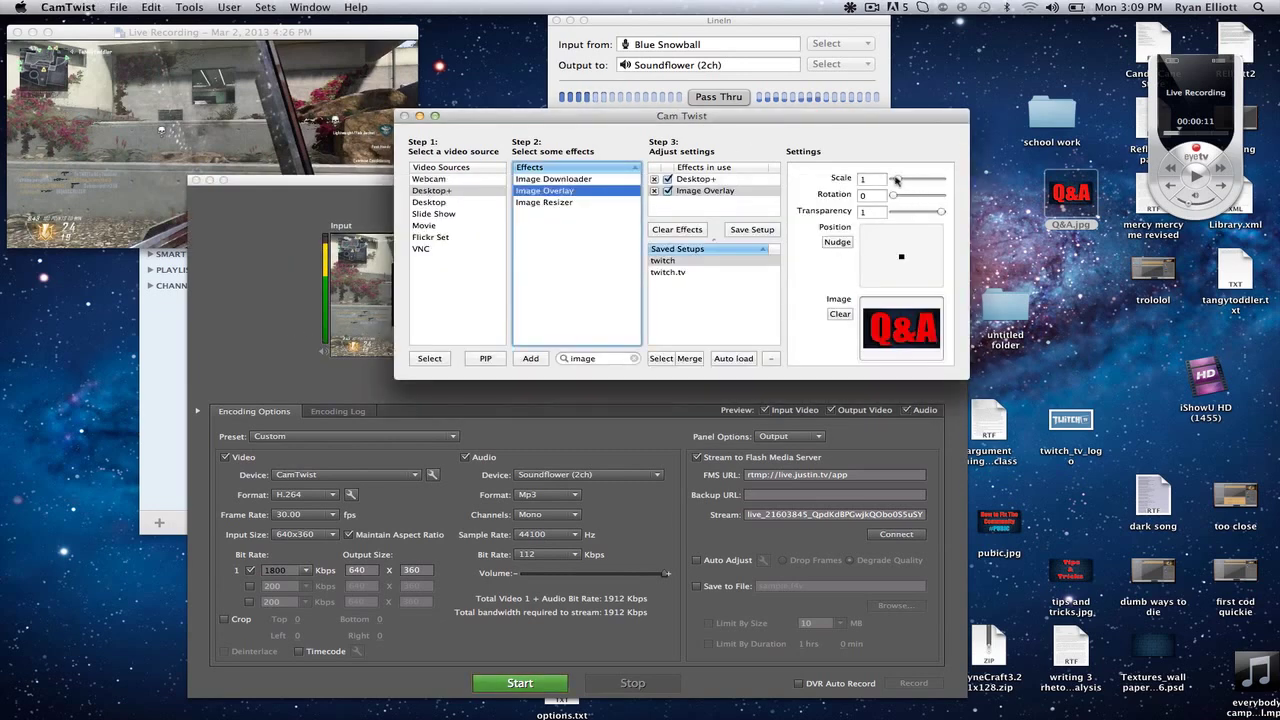
drag(897, 179, 894, 179)
click(263, 260)
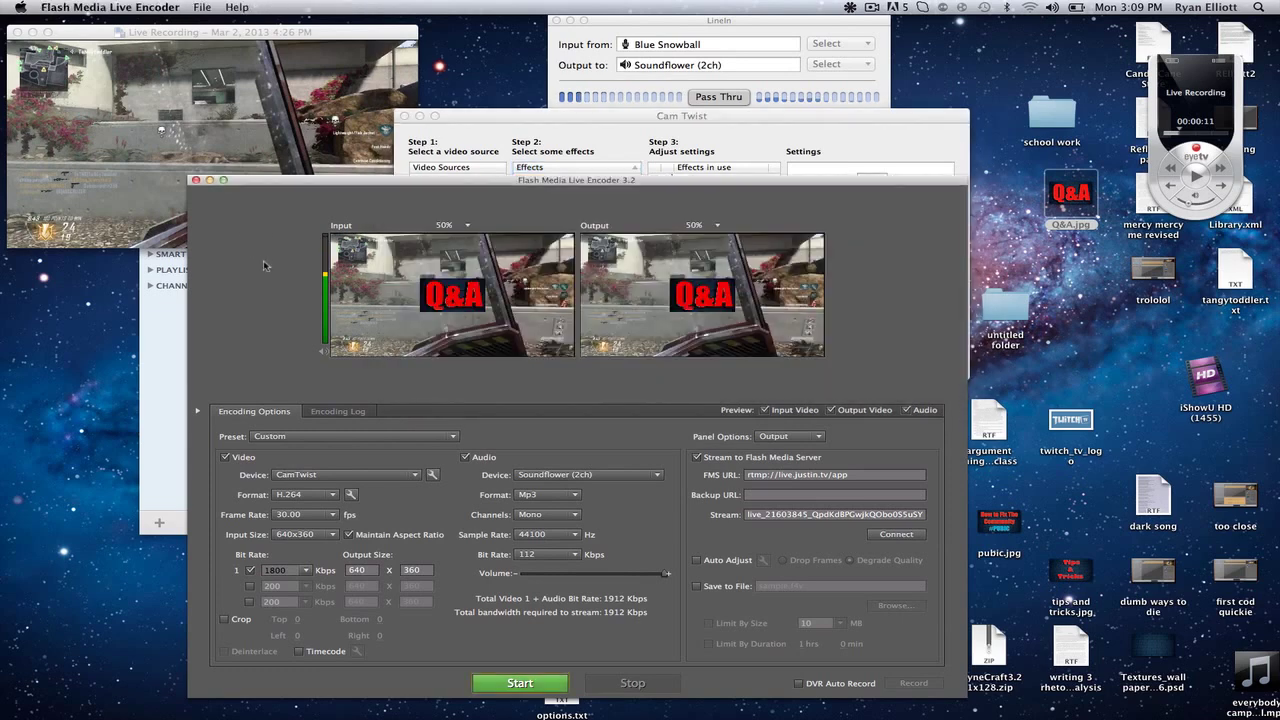
click(895, 151)
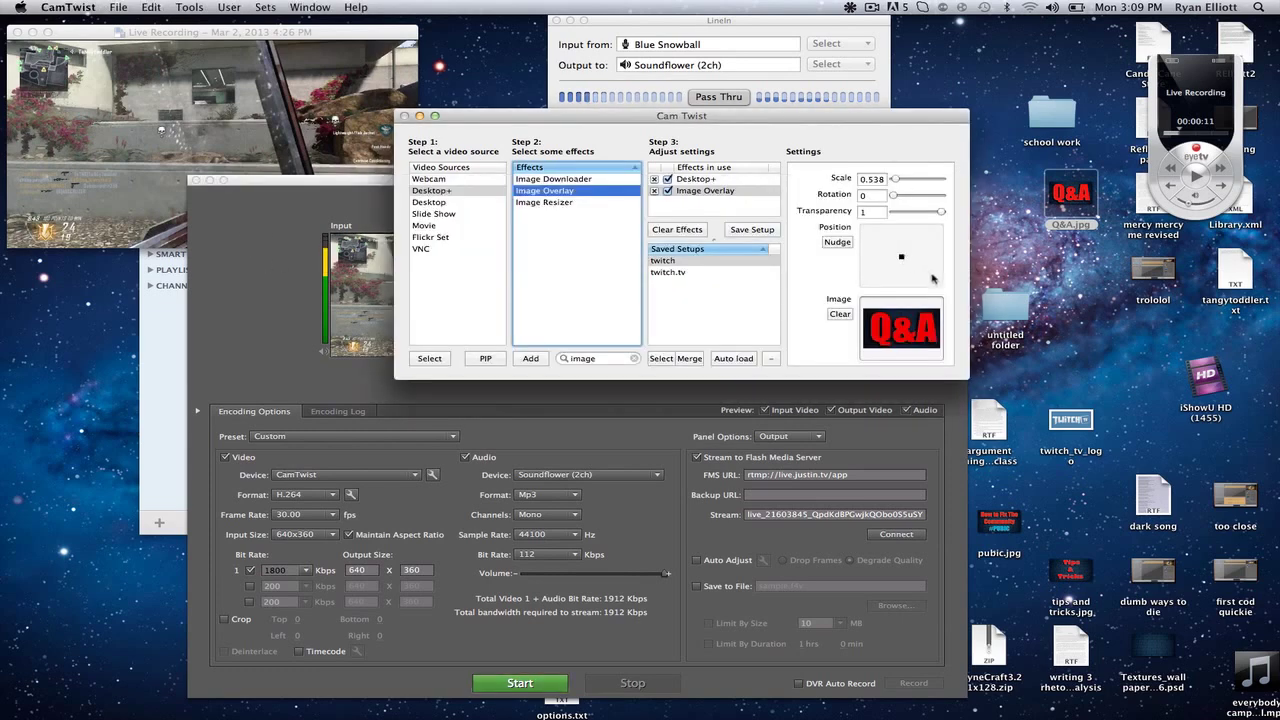
drag(901, 259, 929, 279)
drag(941, 212, 911, 212)
click(246, 256)
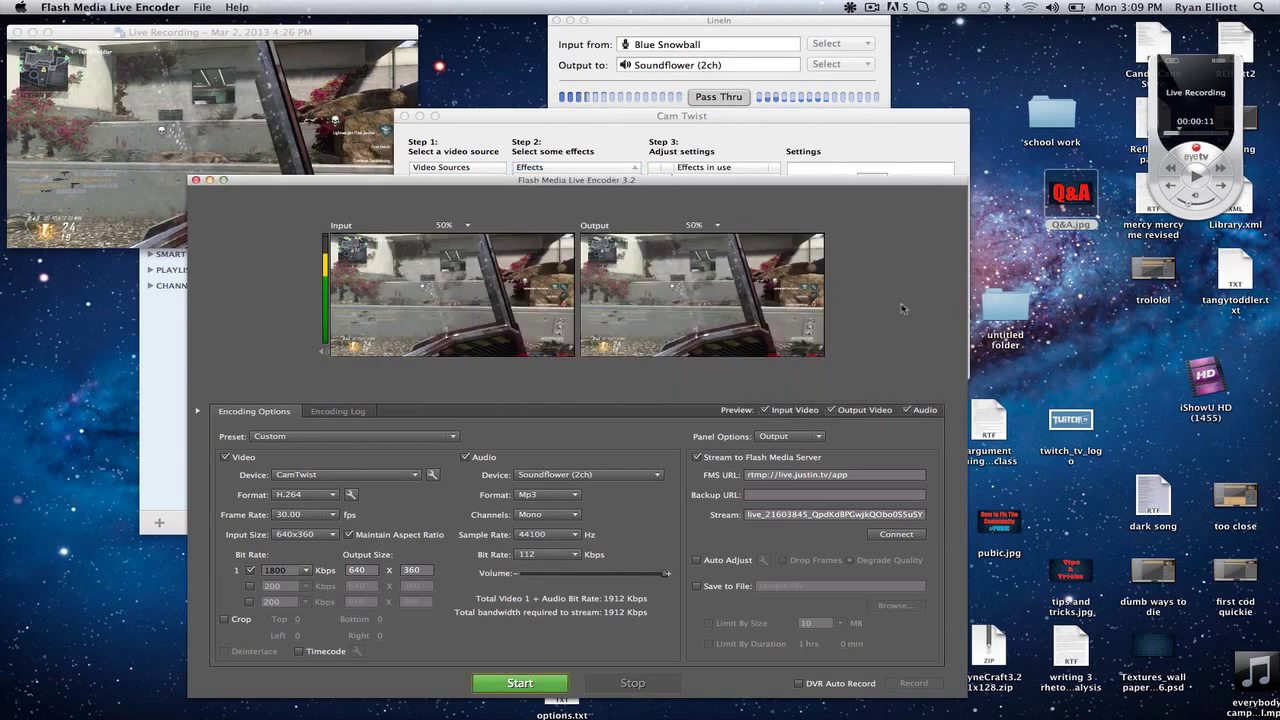
click(814, 126)
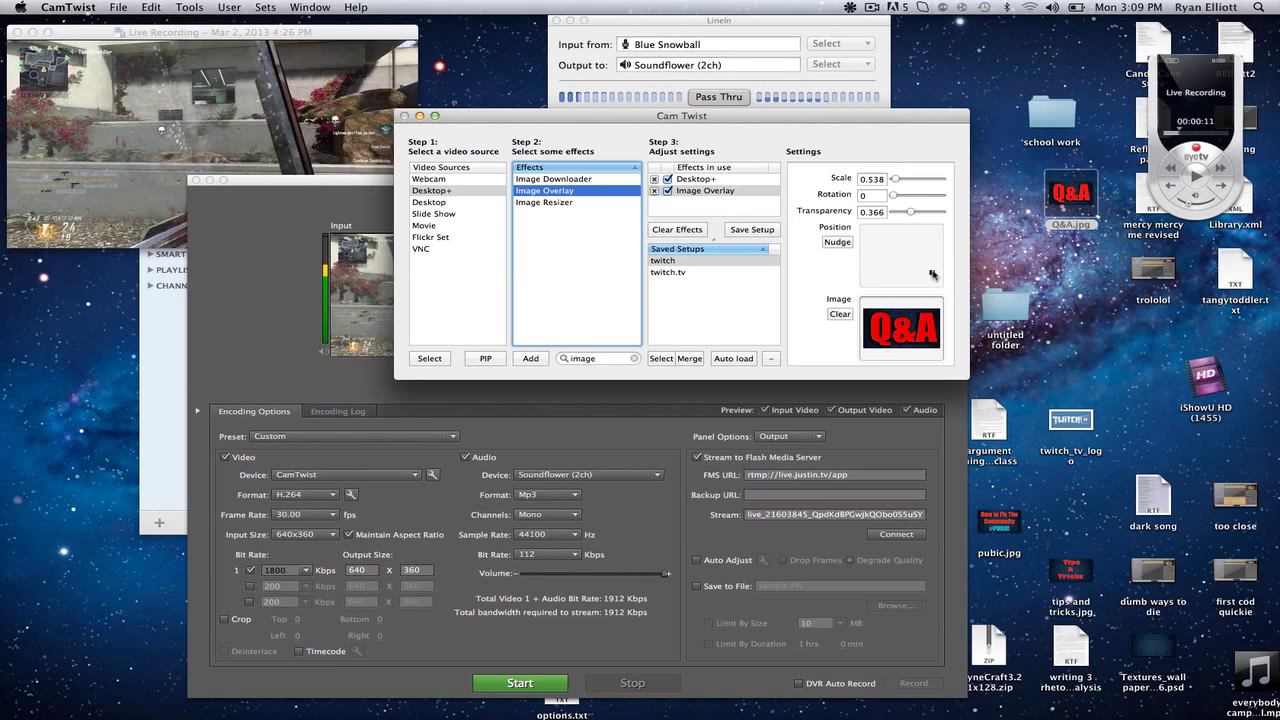
click(269, 282)
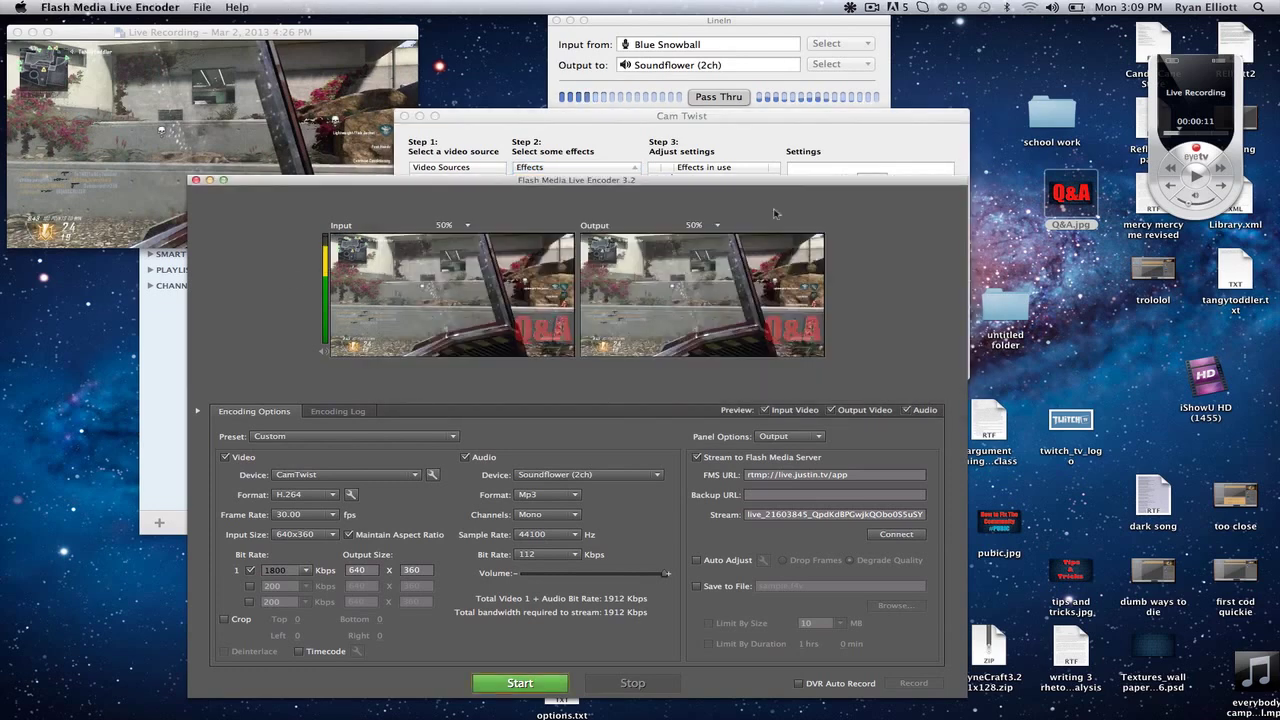
click(812, 131)
click(654, 191)
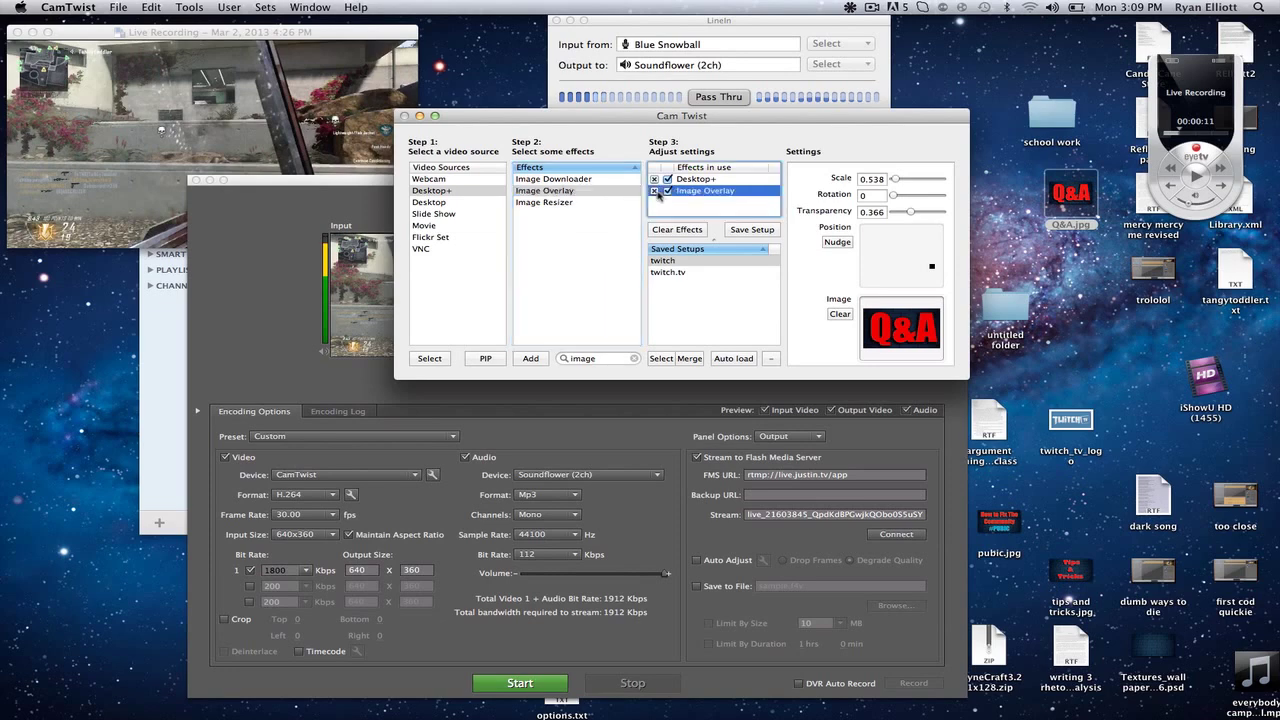
click(634, 358)
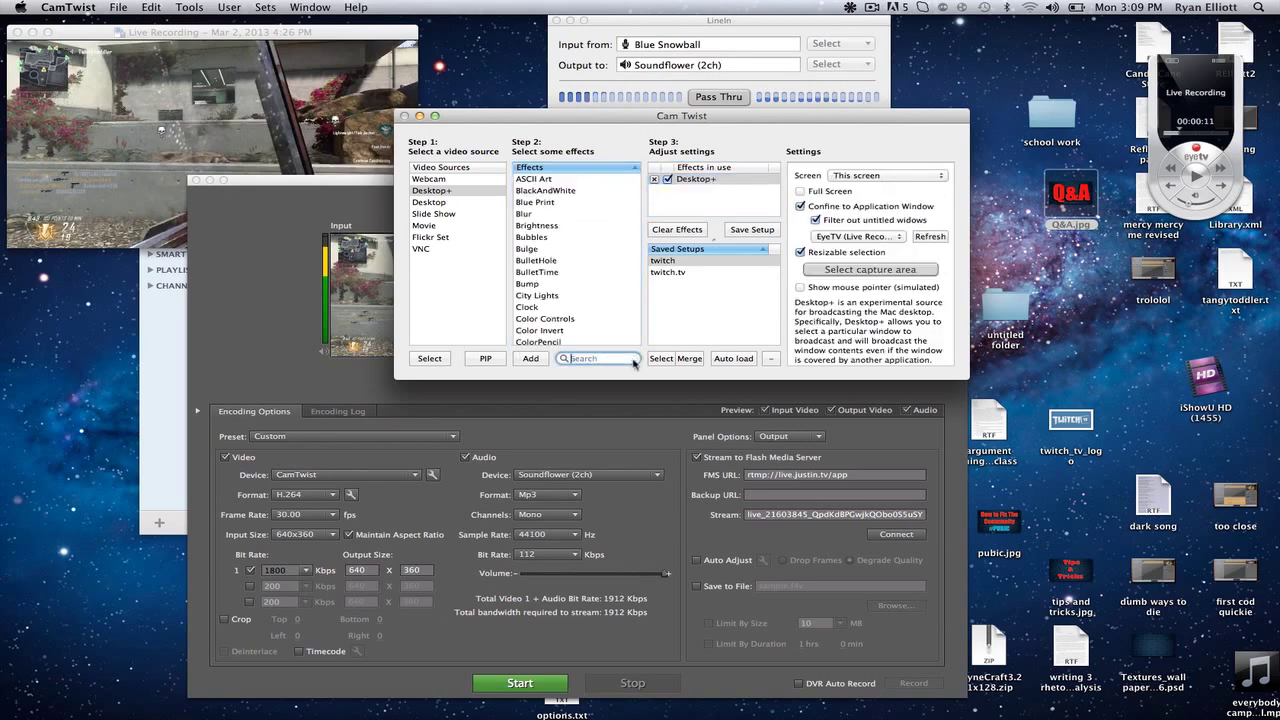
click(446, 180)
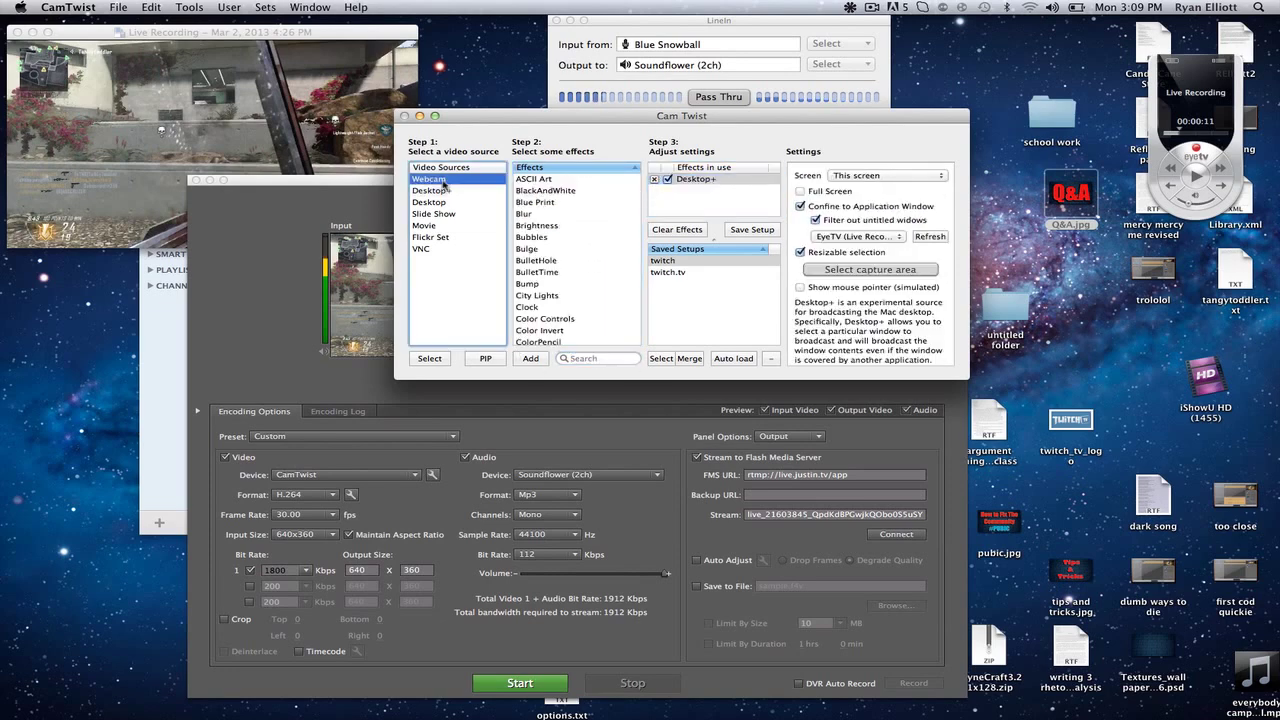
click(484, 360)
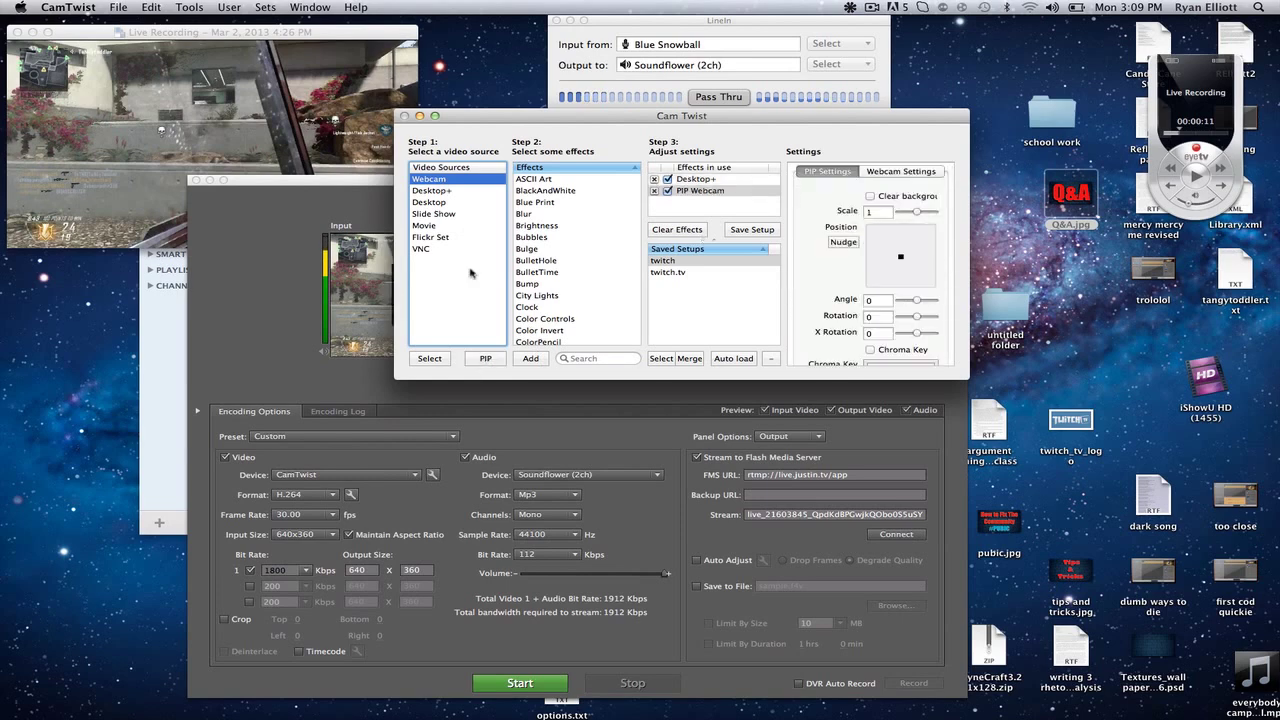
click(224, 297)
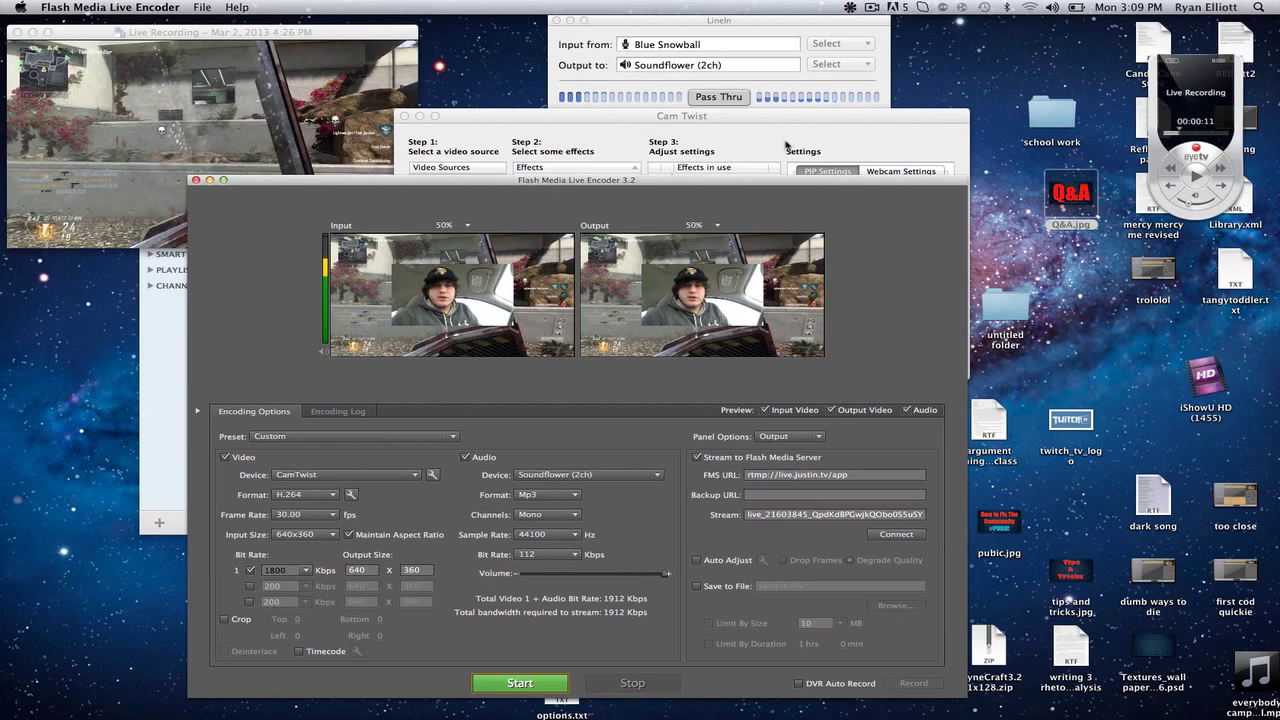
click(772, 148)
drag(923, 214, 903, 214)
drag(900, 258, 931, 248)
click(390, 274)
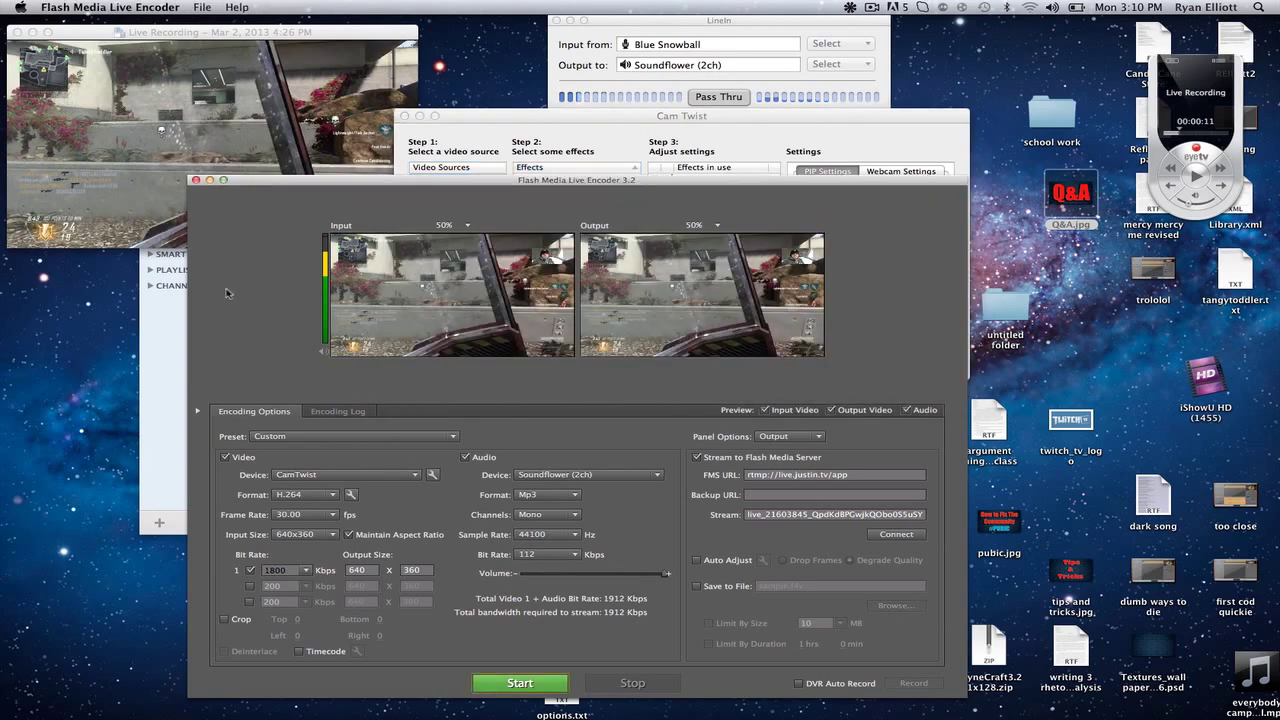
click(755, 144)
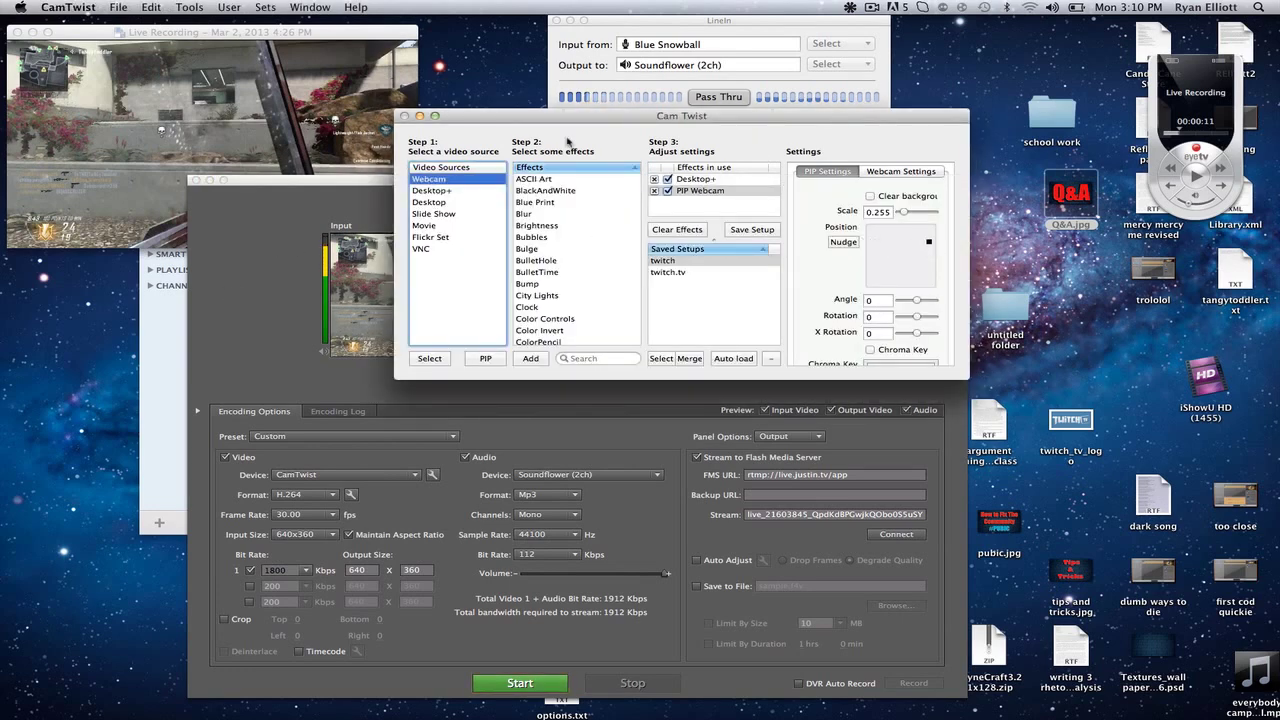
drag(544, 117, 702, 268)
Step: Remove the PIP Webcam effect from CamTwist and move its window up and left
click(810, 343)
click(810, 343)
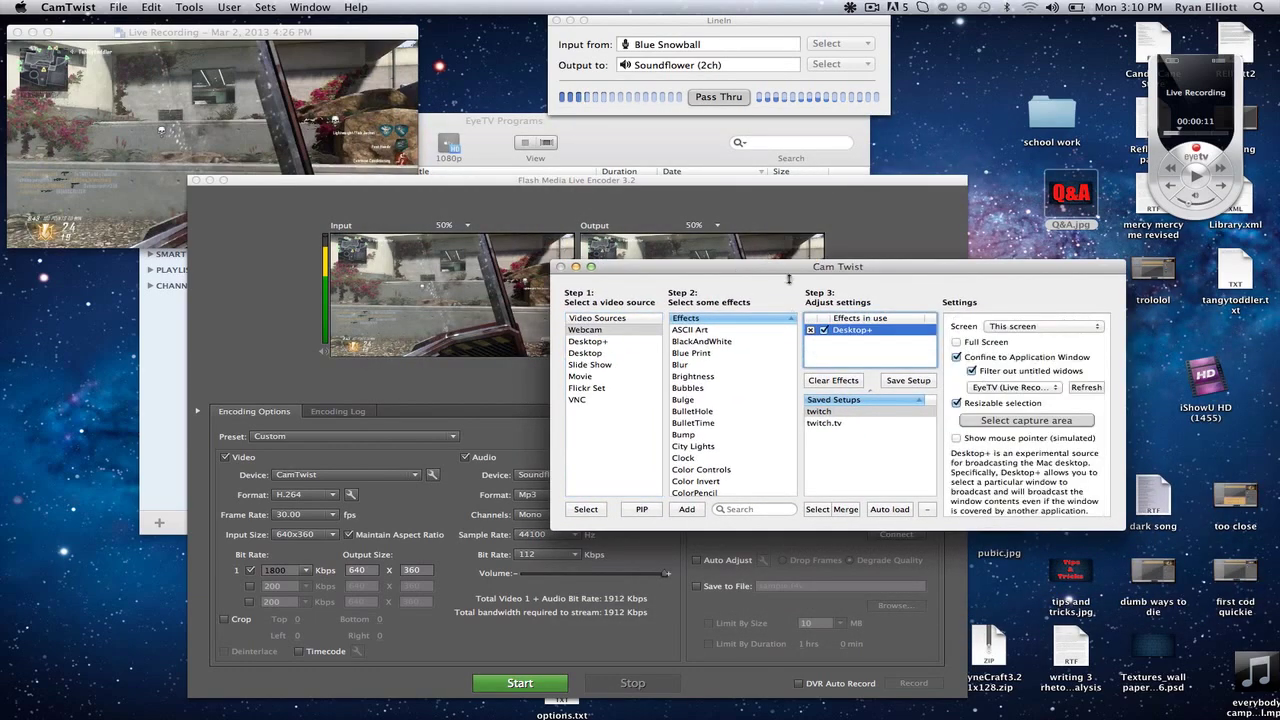
drag(776, 269, 619, 136)
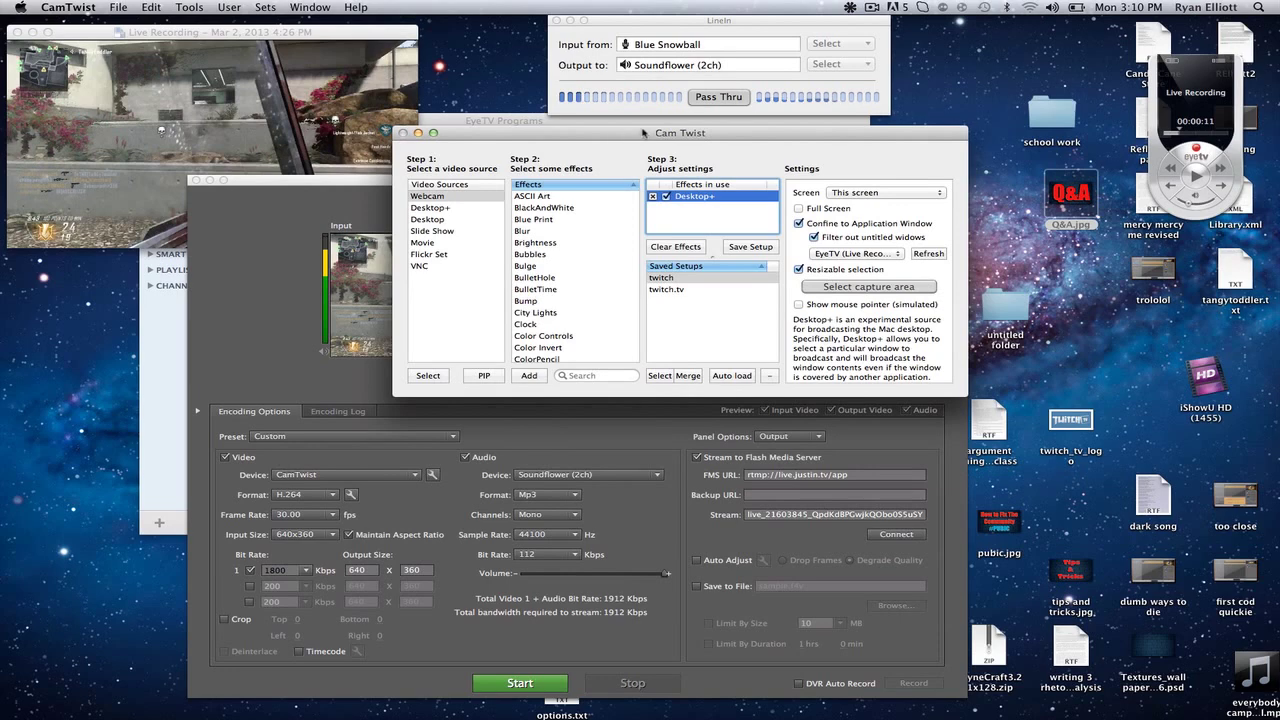
drag(802, 137, 866, 145)
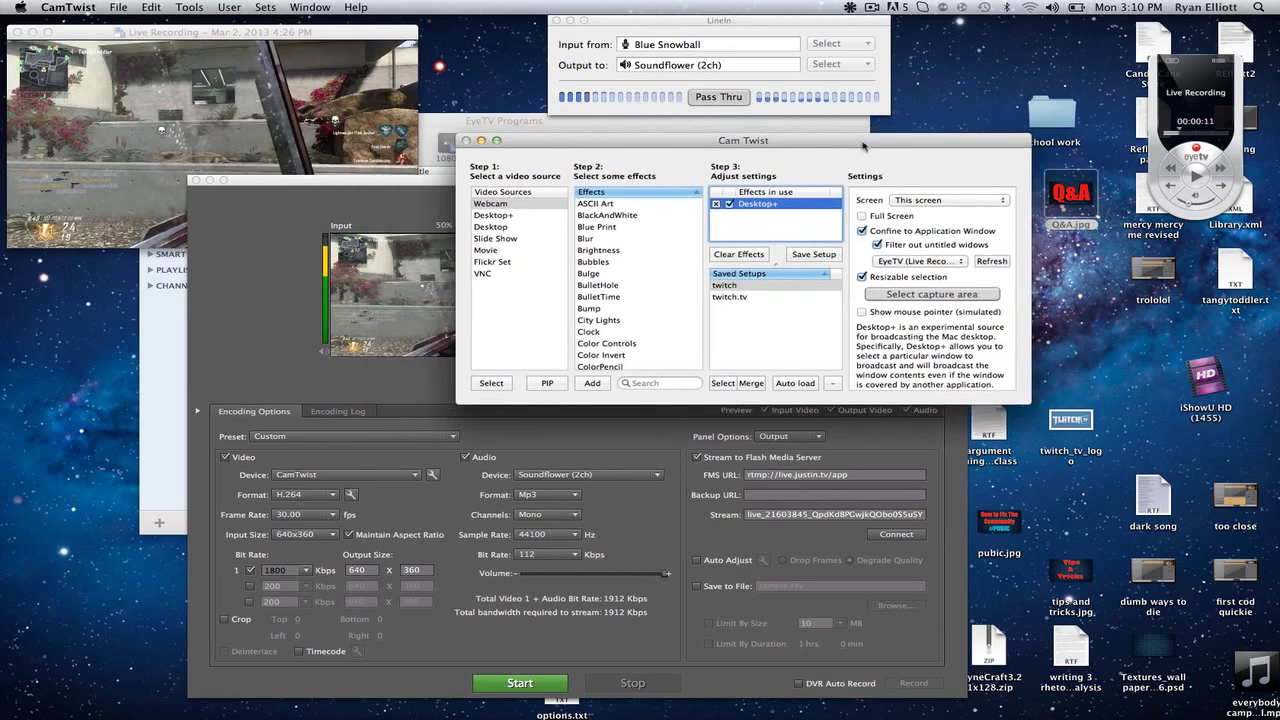
Step: Reposition the CamTwist window and bring Flash Media Live Encoder forward
scroll(590, 258, down, 4)
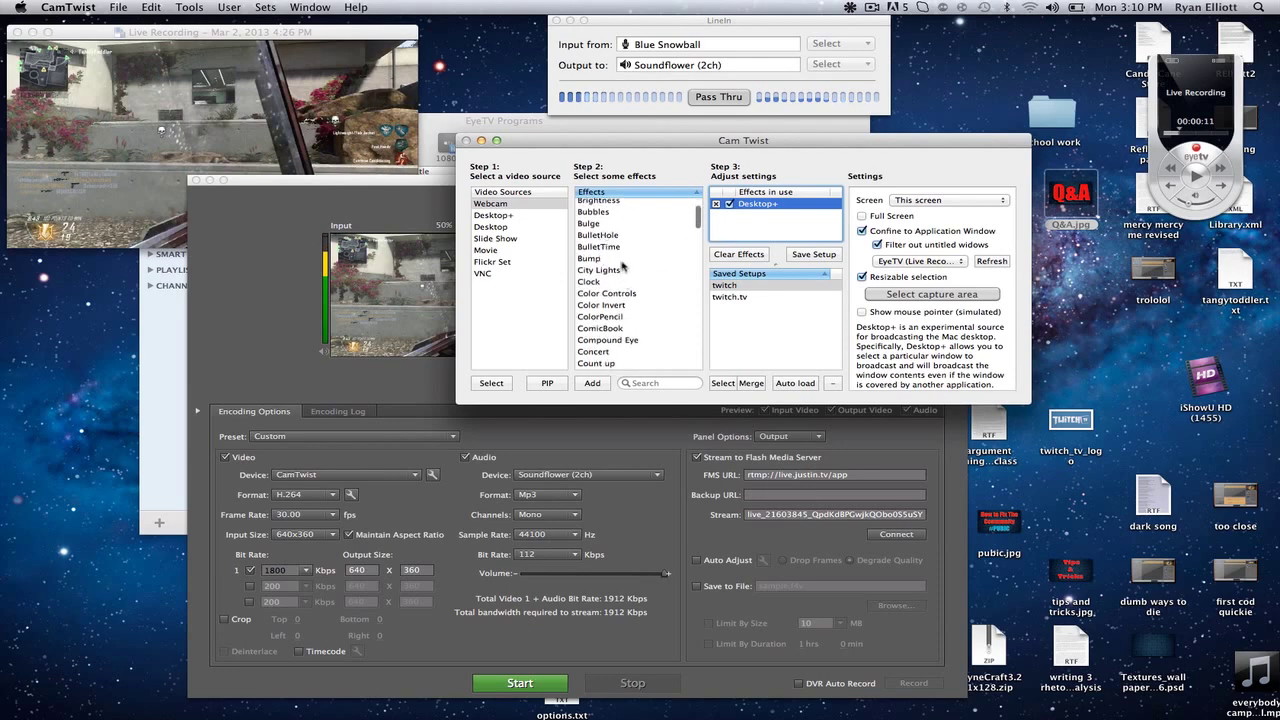
scroll(620, 265, down, 15)
scroll(621, 265, down, 5)
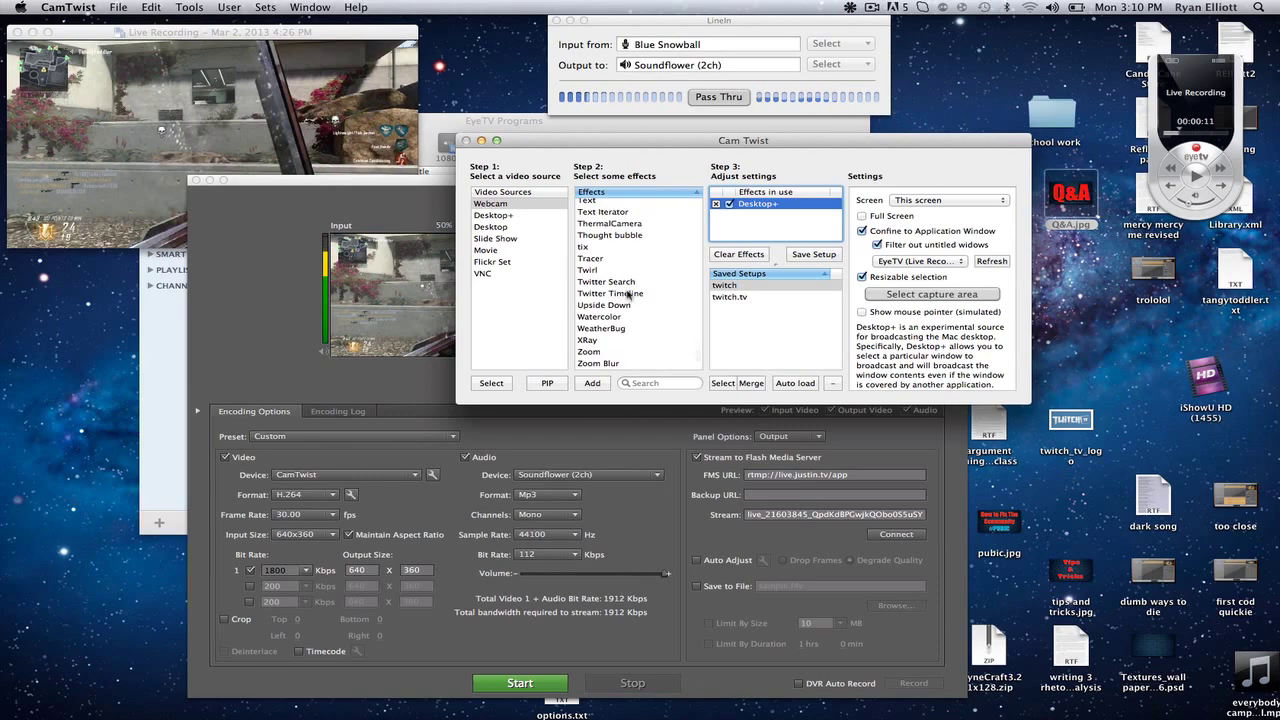
scroll(628, 294, up, 5)
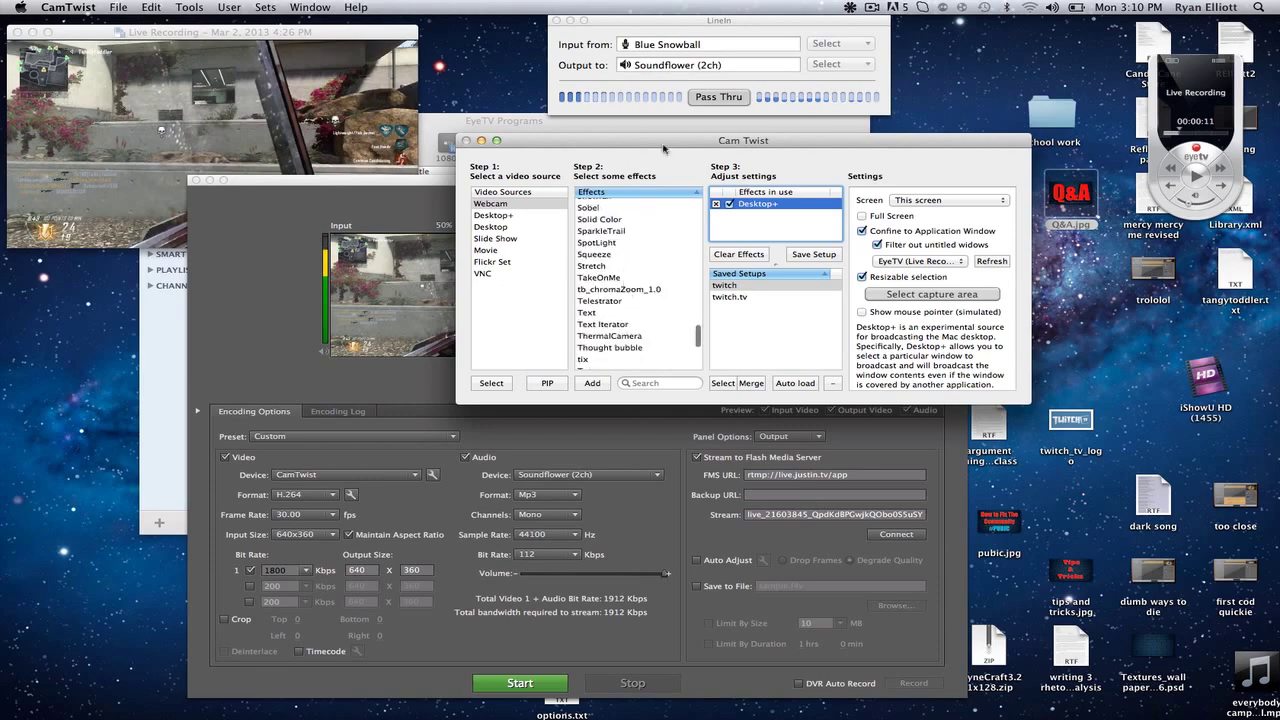
drag(663, 149, 698, 158)
click(256, 244)
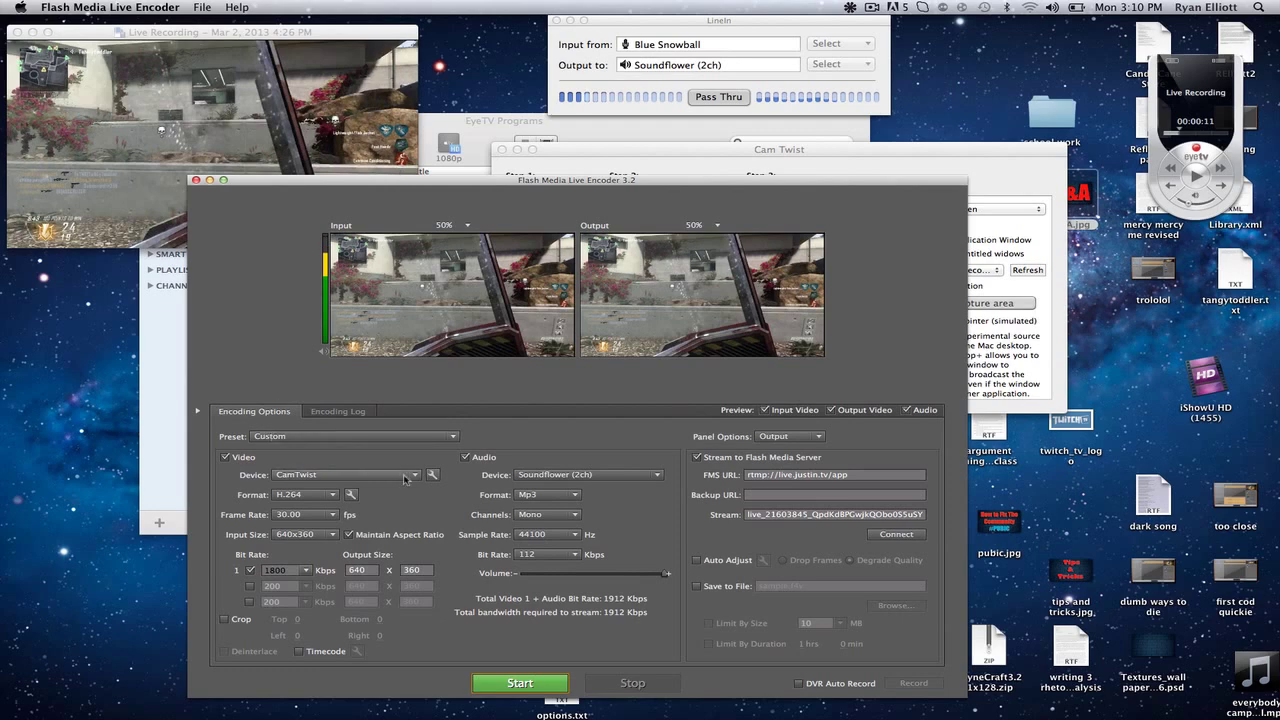
Step: Confirm H.264 format, Baseline profile level 3.1, and 30.00 fps in the encoder
click(338, 497)
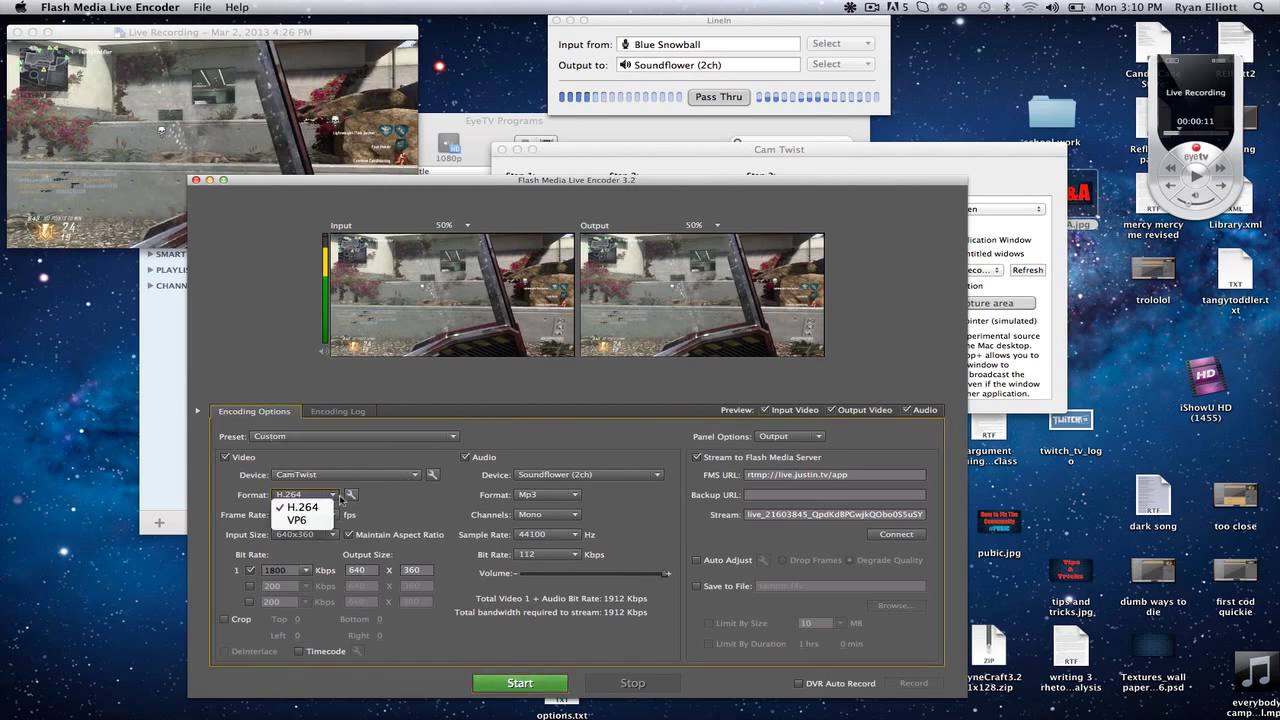
click(397, 503)
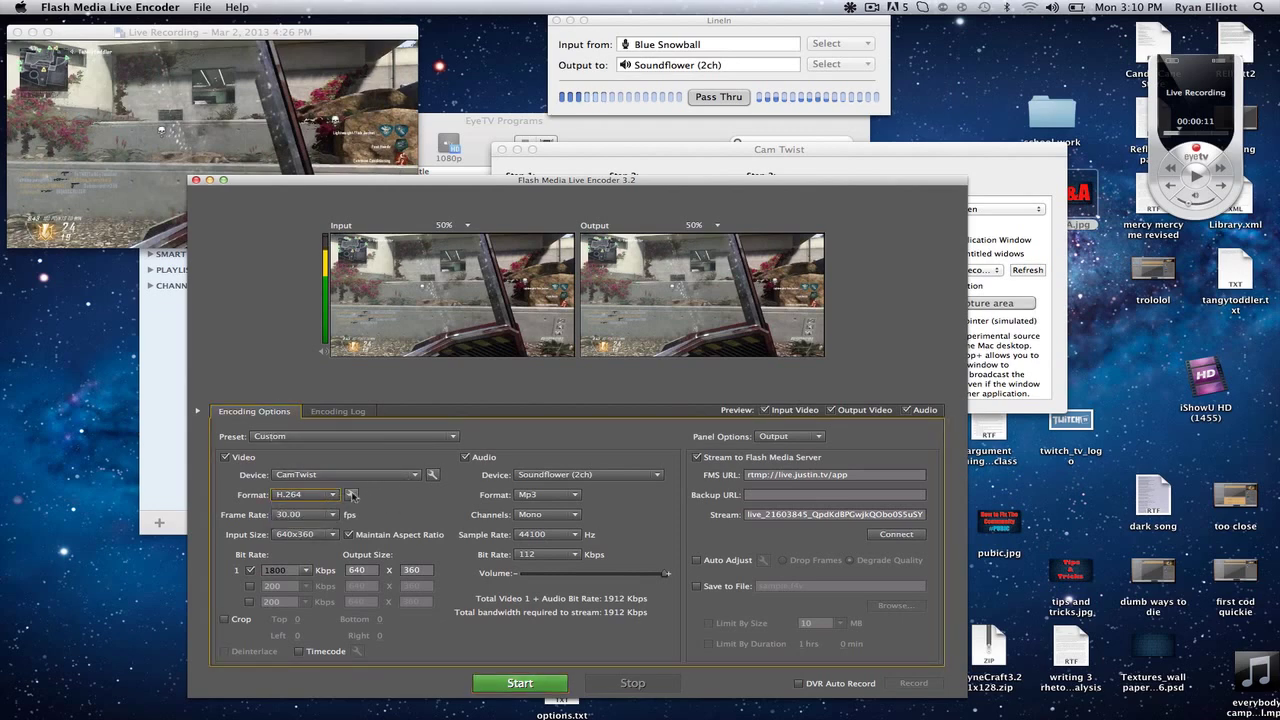
click(351, 494)
click(560, 430)
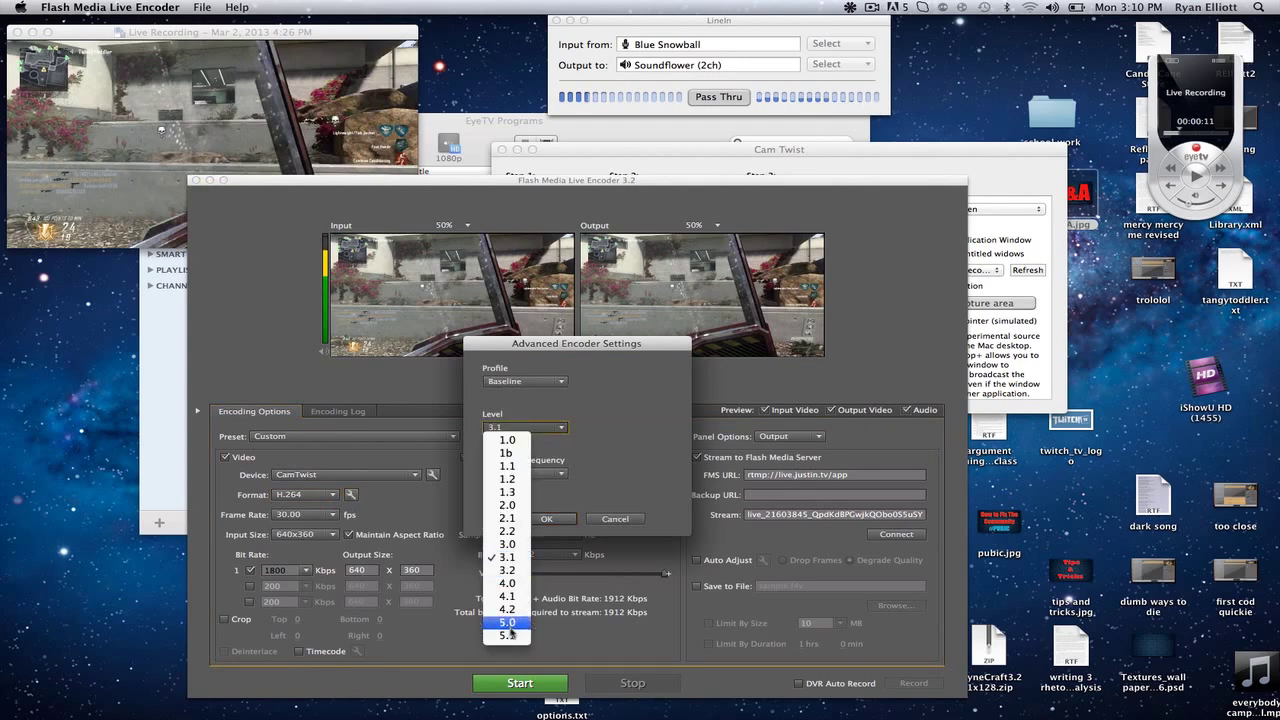
click(609, 455)
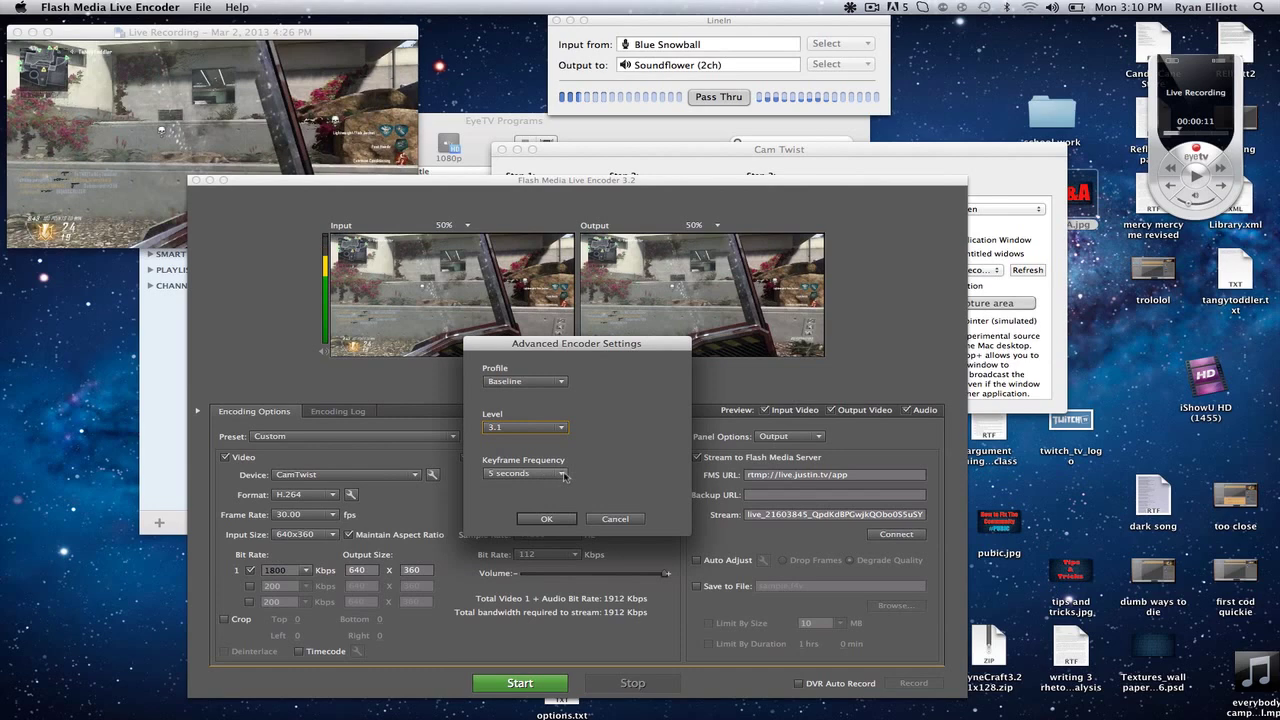
click(563, 386)
click(586, 388)
click(604, 520)
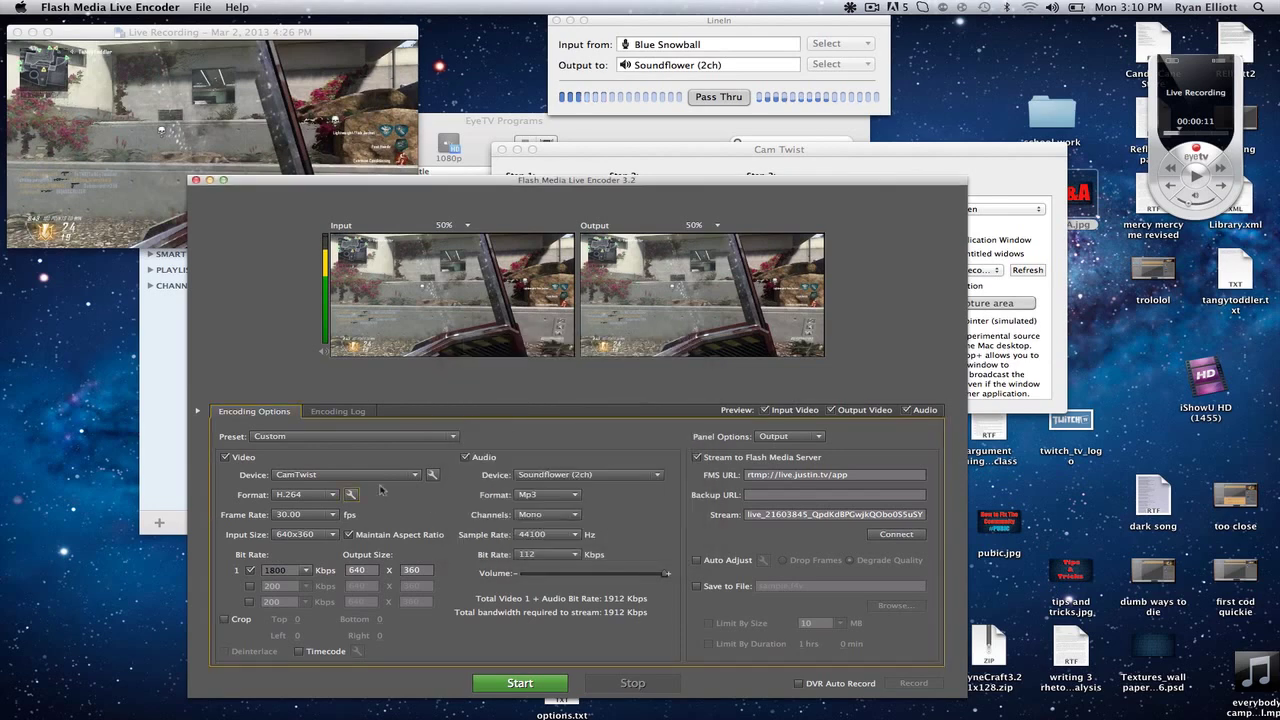
click(335, 514)
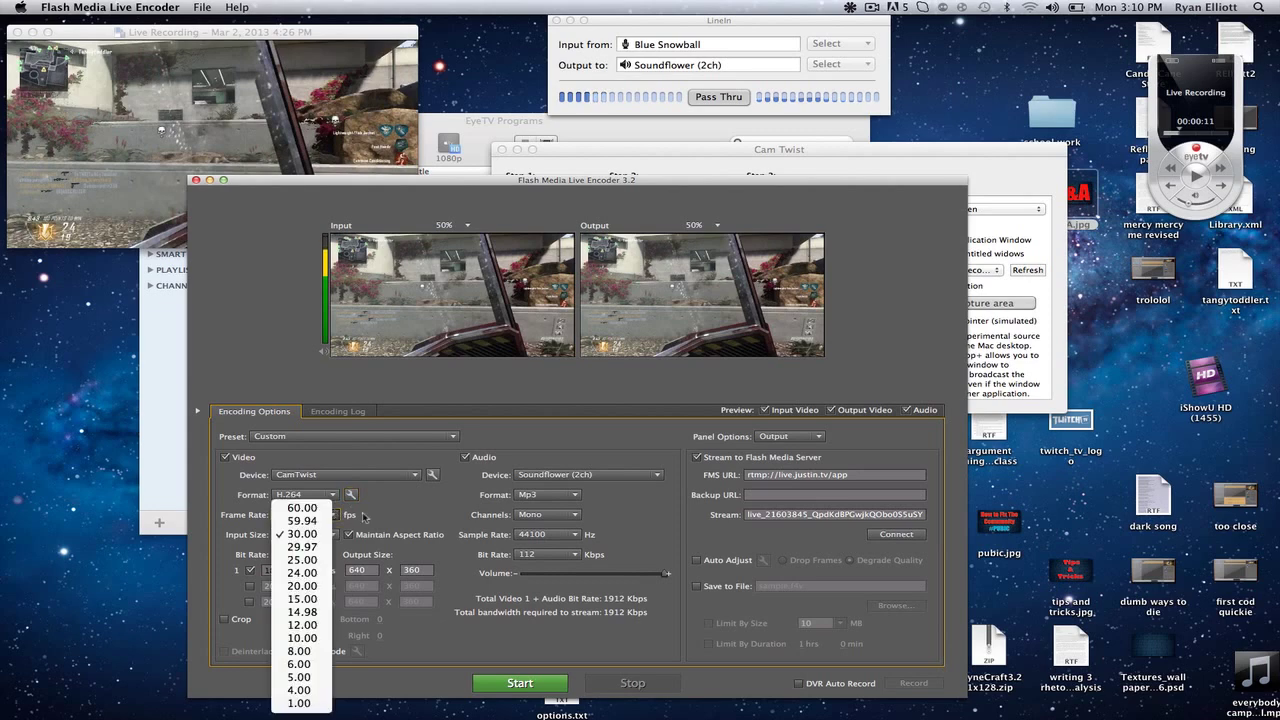
click(365, 516)
click(684, 163)
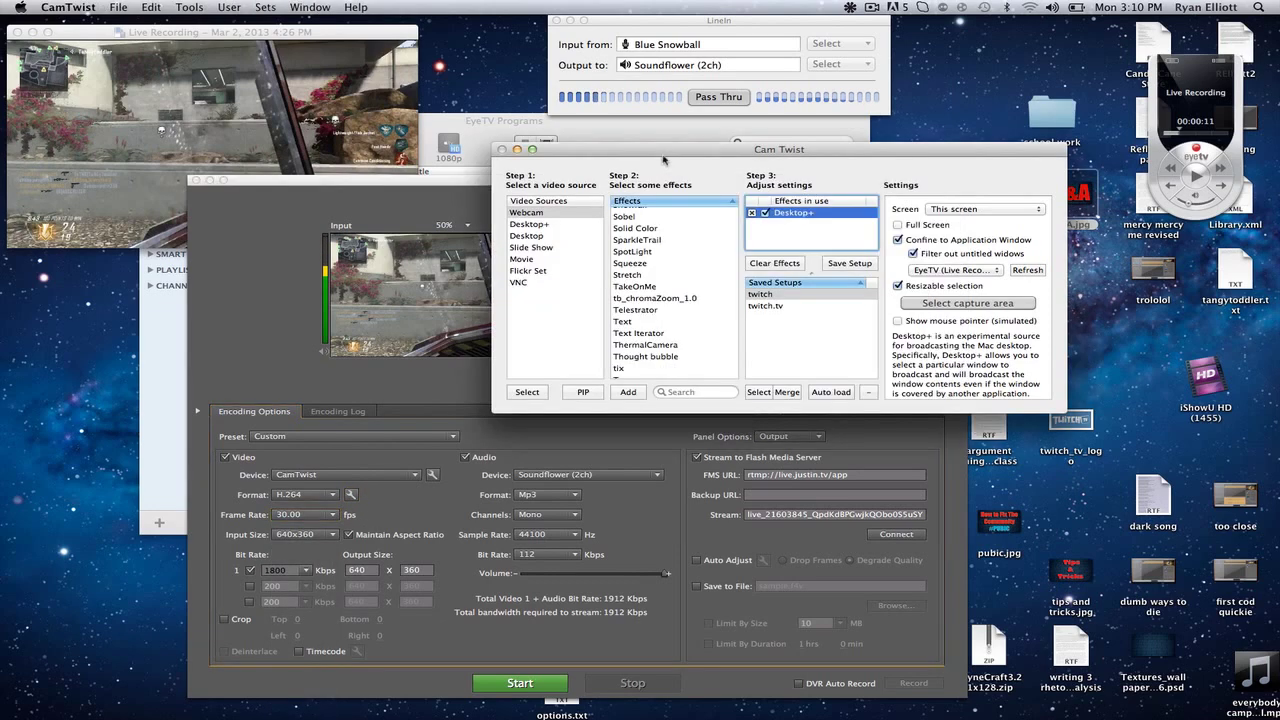
Step: In CamTwist's General preferences, keep the video size at 1280x720 and 30 FPS
click(66, 7)
click(66, 38)
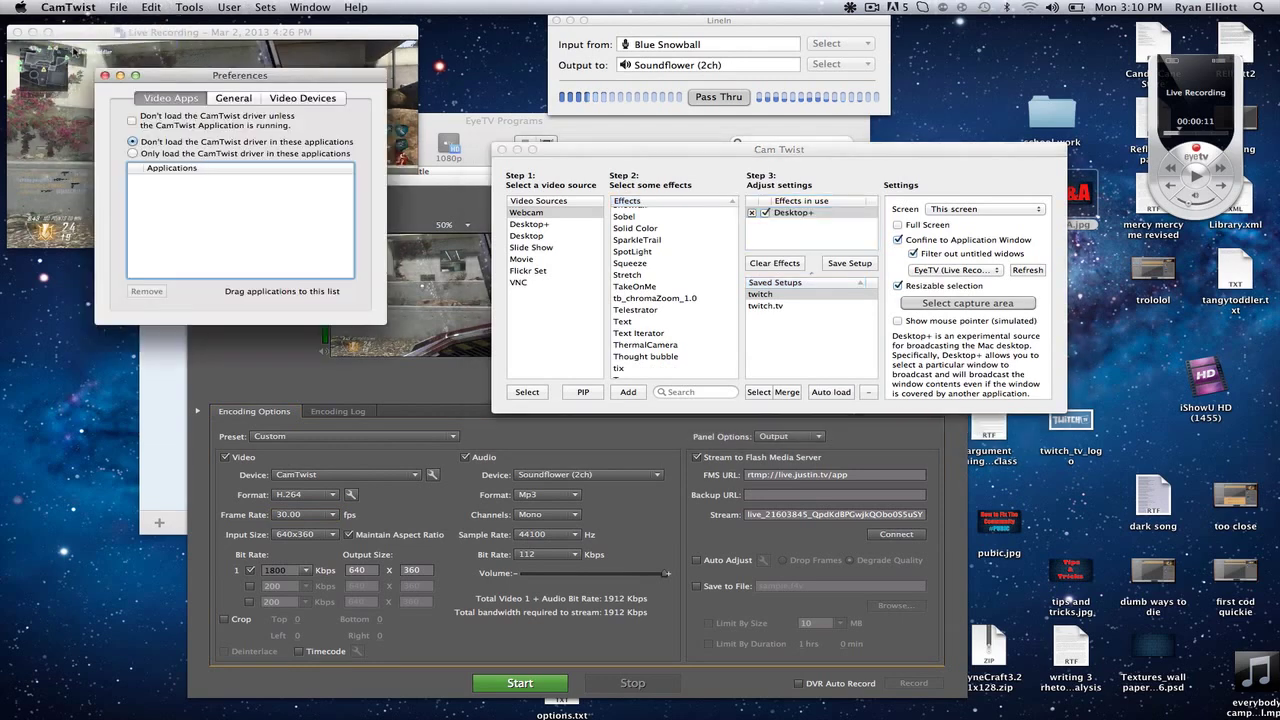
click(229, 106)
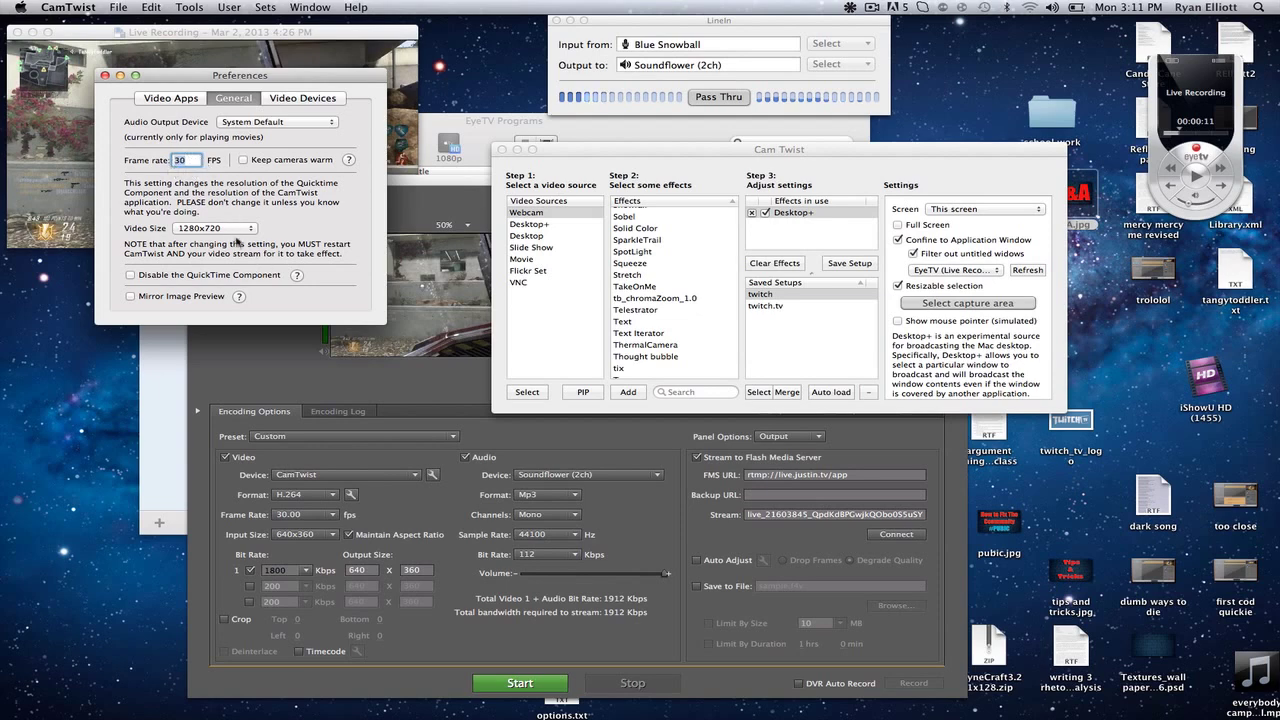
click(240, 229)
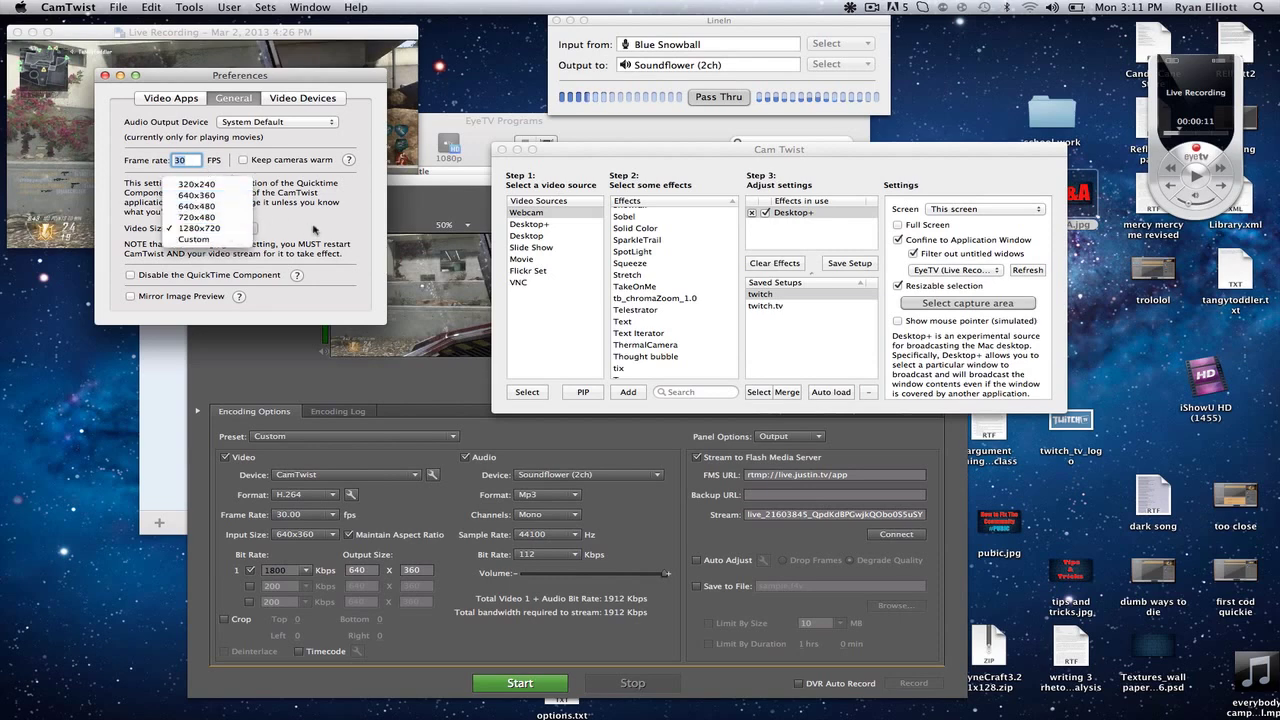
click(236, 226)
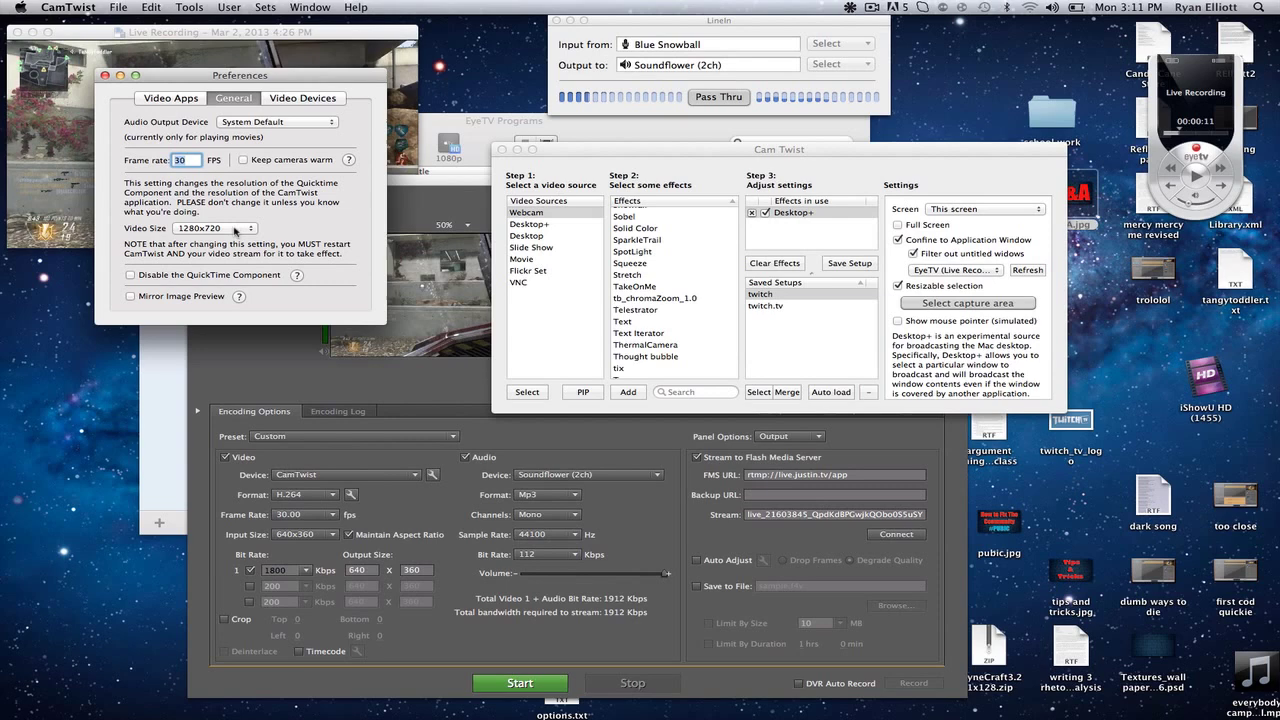
click(236, 229)
click(236, 228)
click(245, 232)
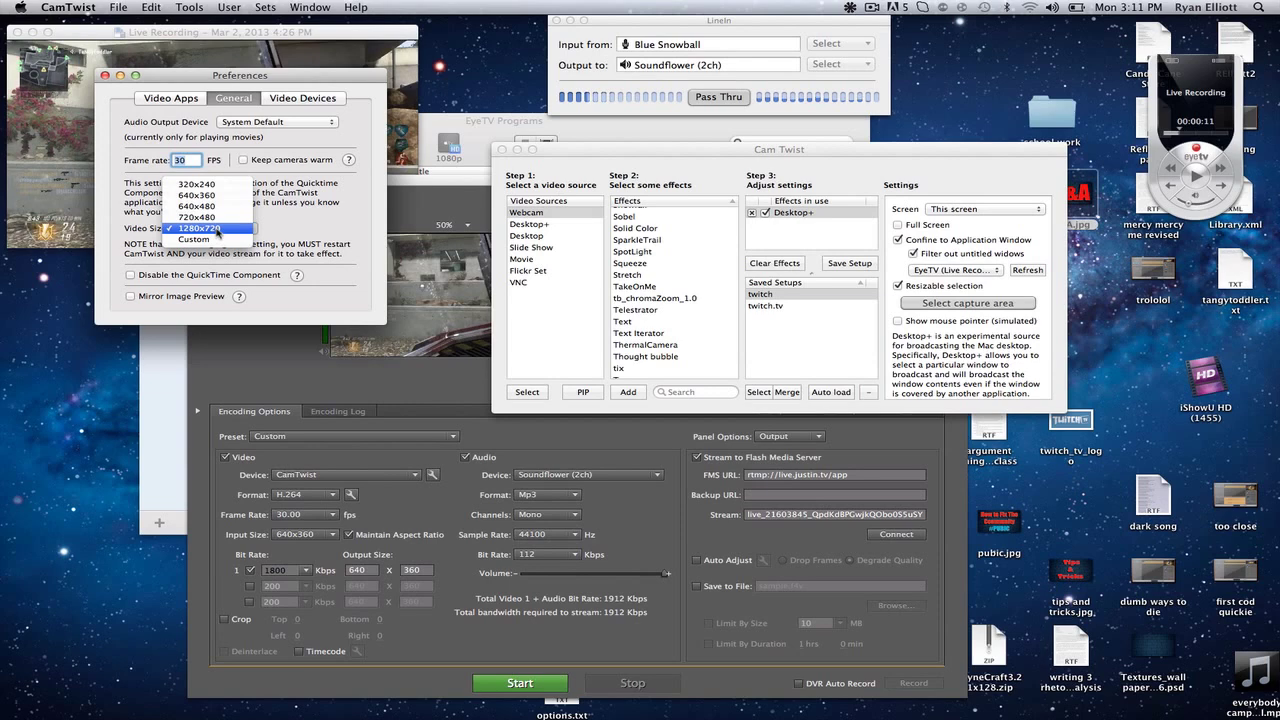
click(393, 378)
Step: Close CamTwist's preferences and bring the Flash Media Live Encoder window forward
click(310, 165)
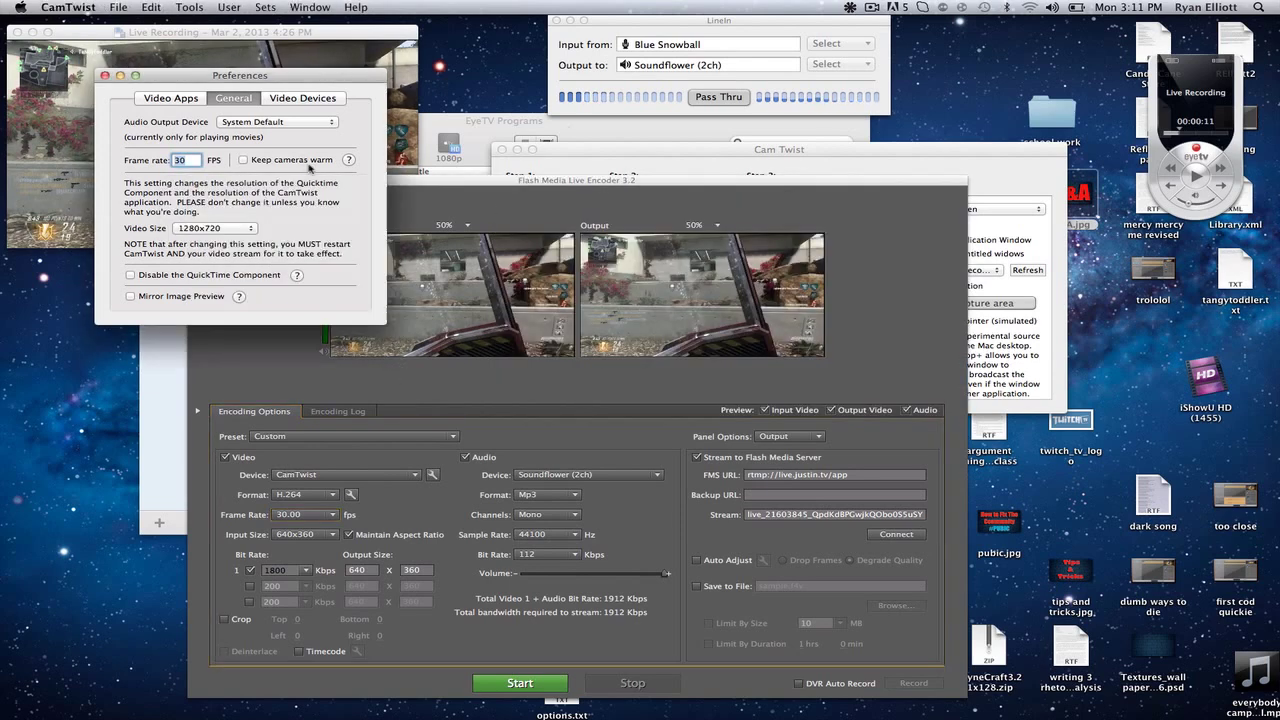
click(105, 76)
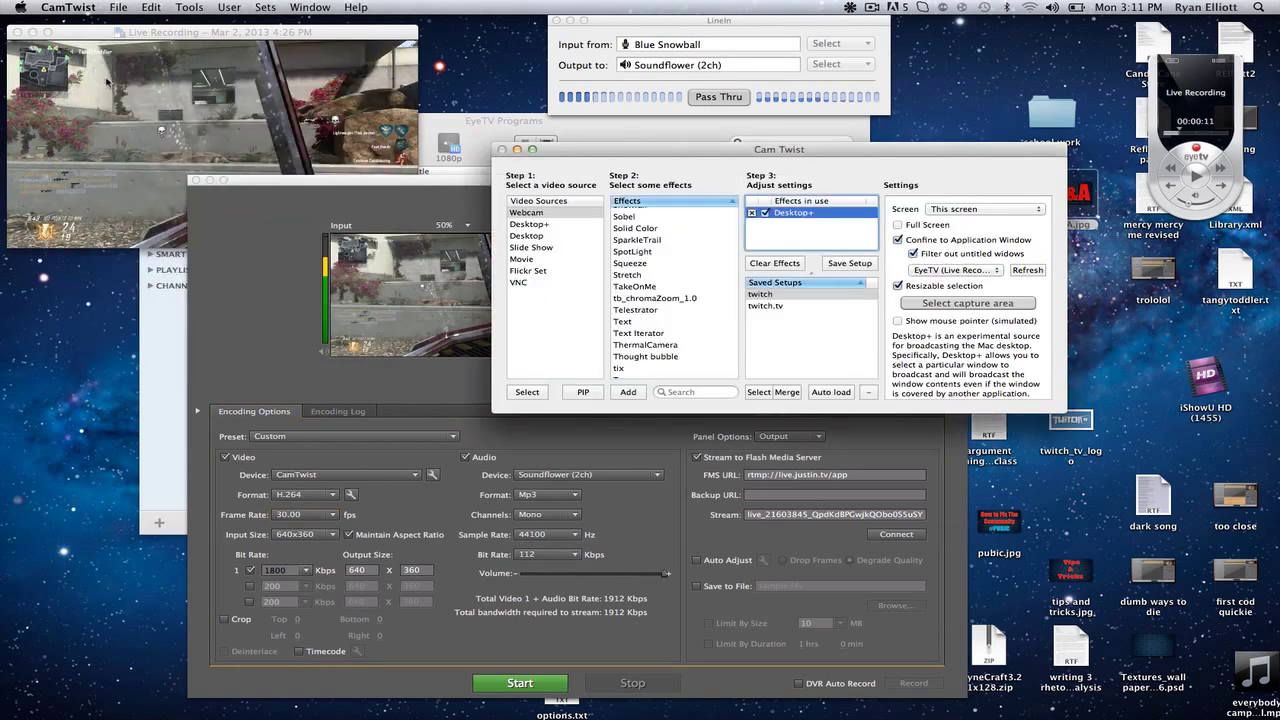
click(250, 292)
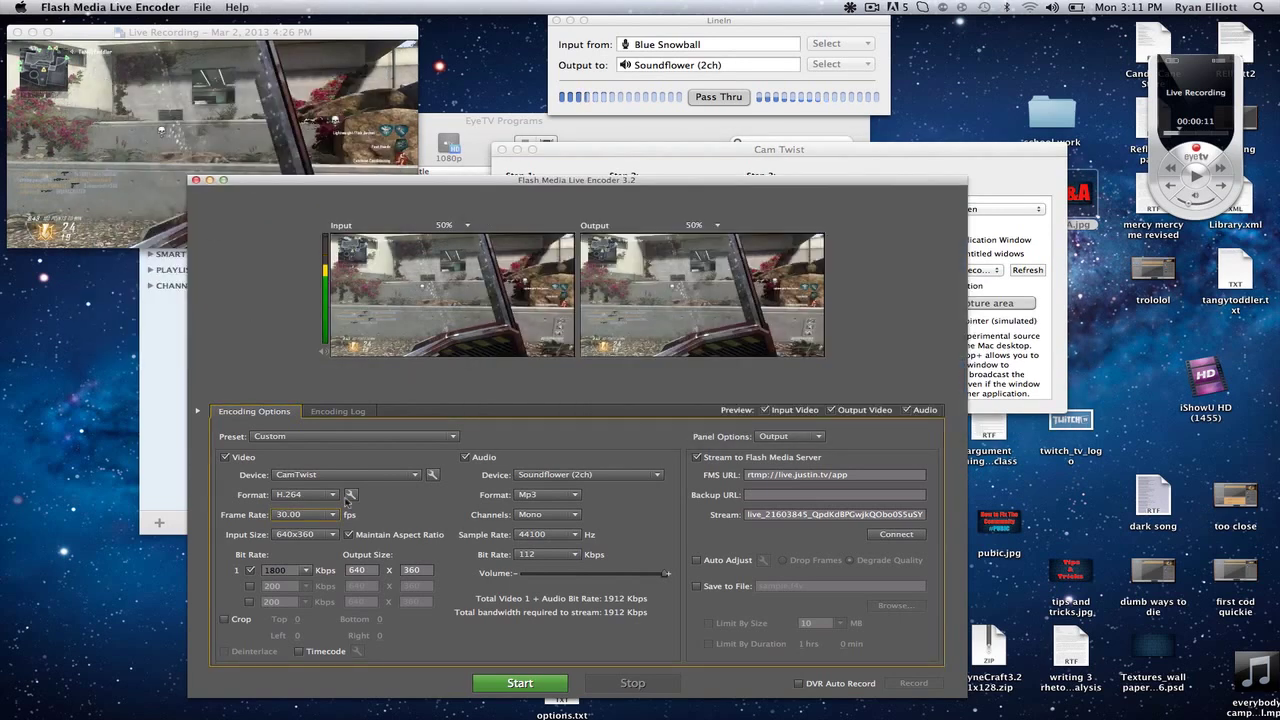
Step: Confirm the input size stays at 640x360 with aspect ratio maintained
click(330, 537)
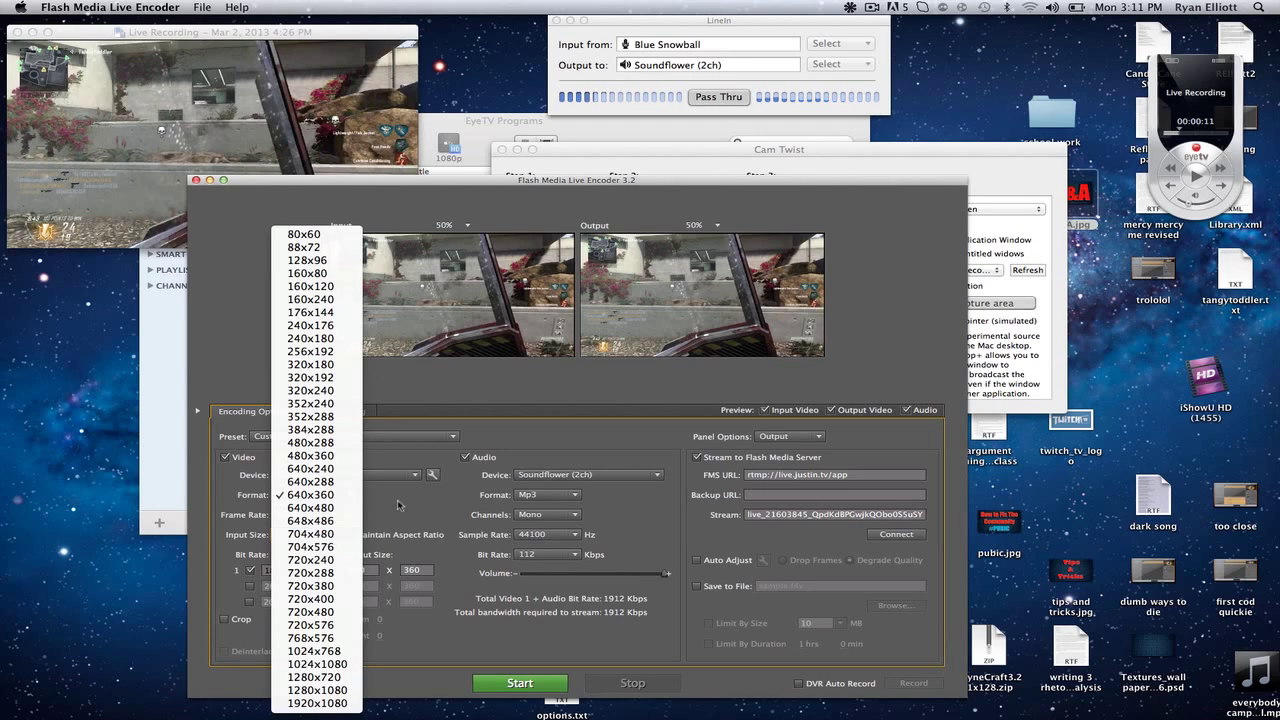
click(346, 533)
click(346, 533)
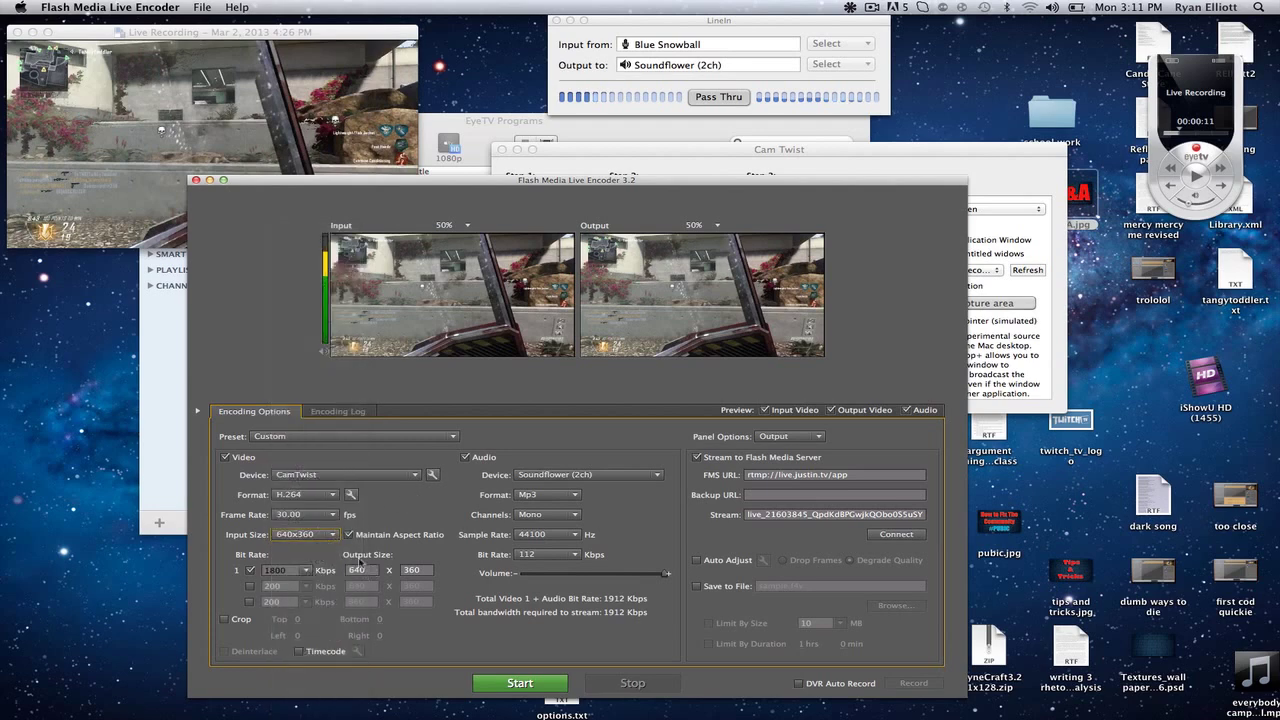
click(338, 544)
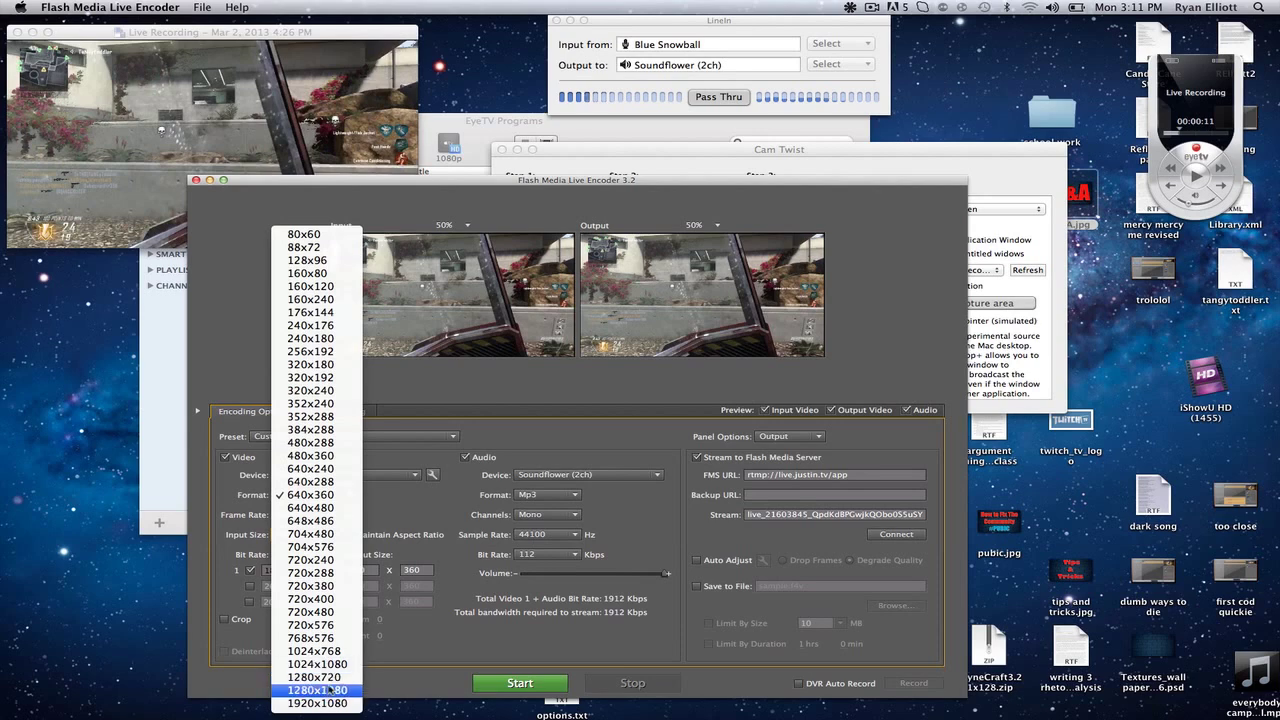
click(417, 460)
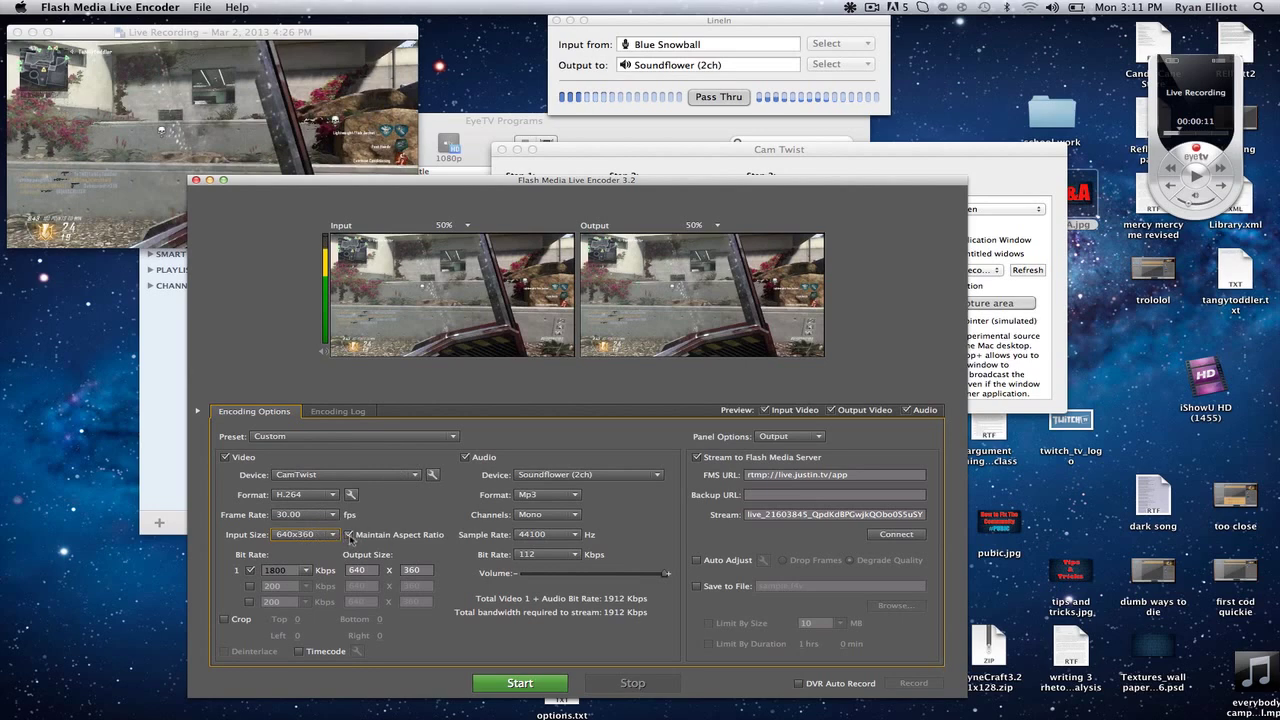
Step: Keep the video bit rate at 1800 Kbps and move the encoder window higher
click(305, 570)
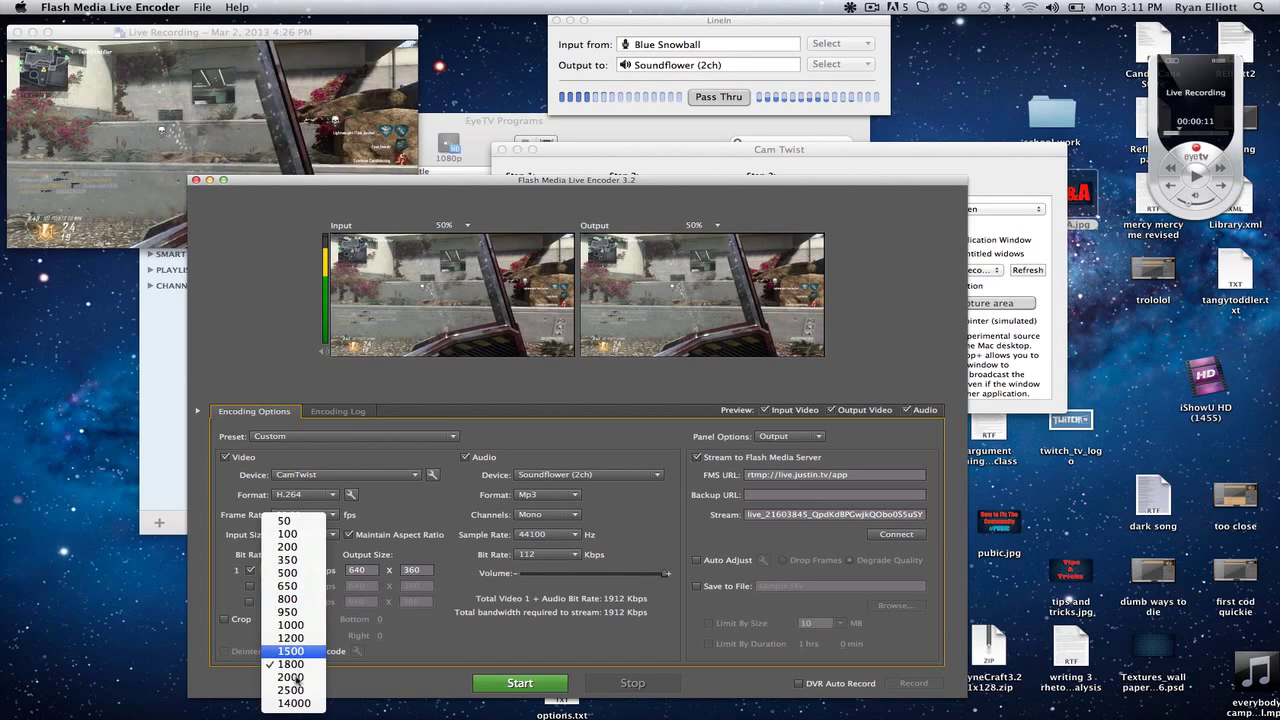
click(351, 546)
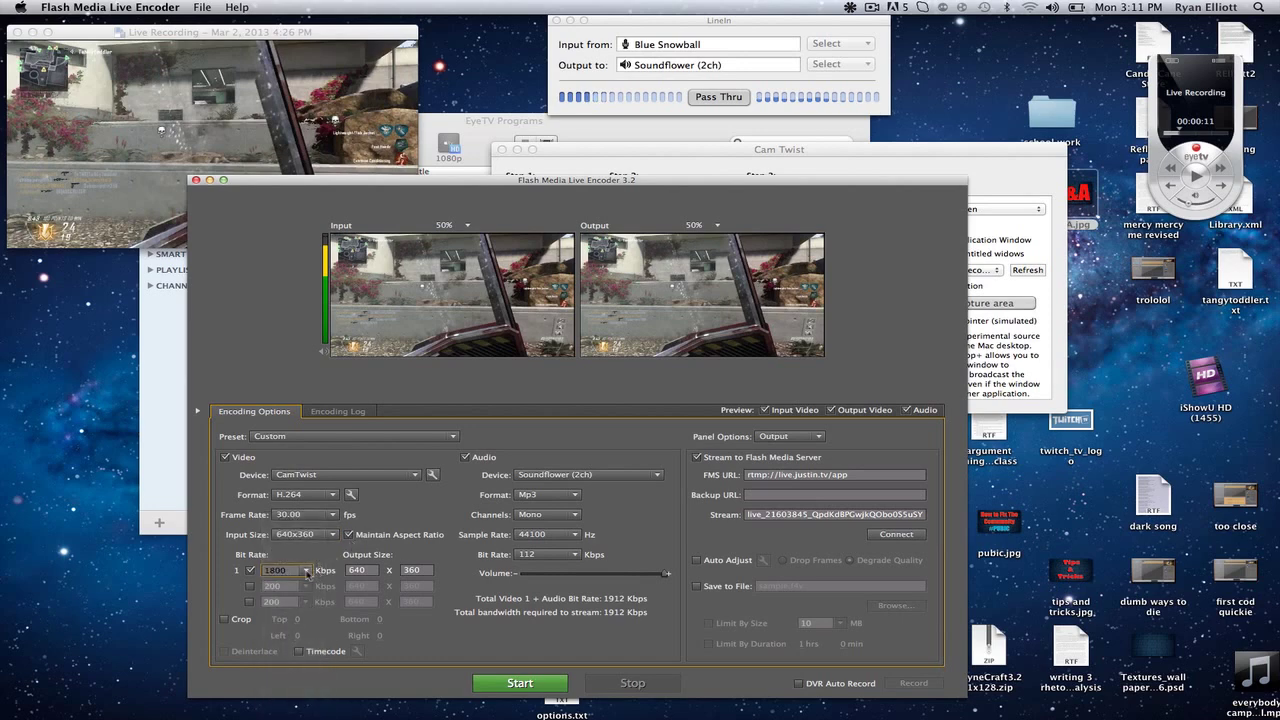
click(315, 572)
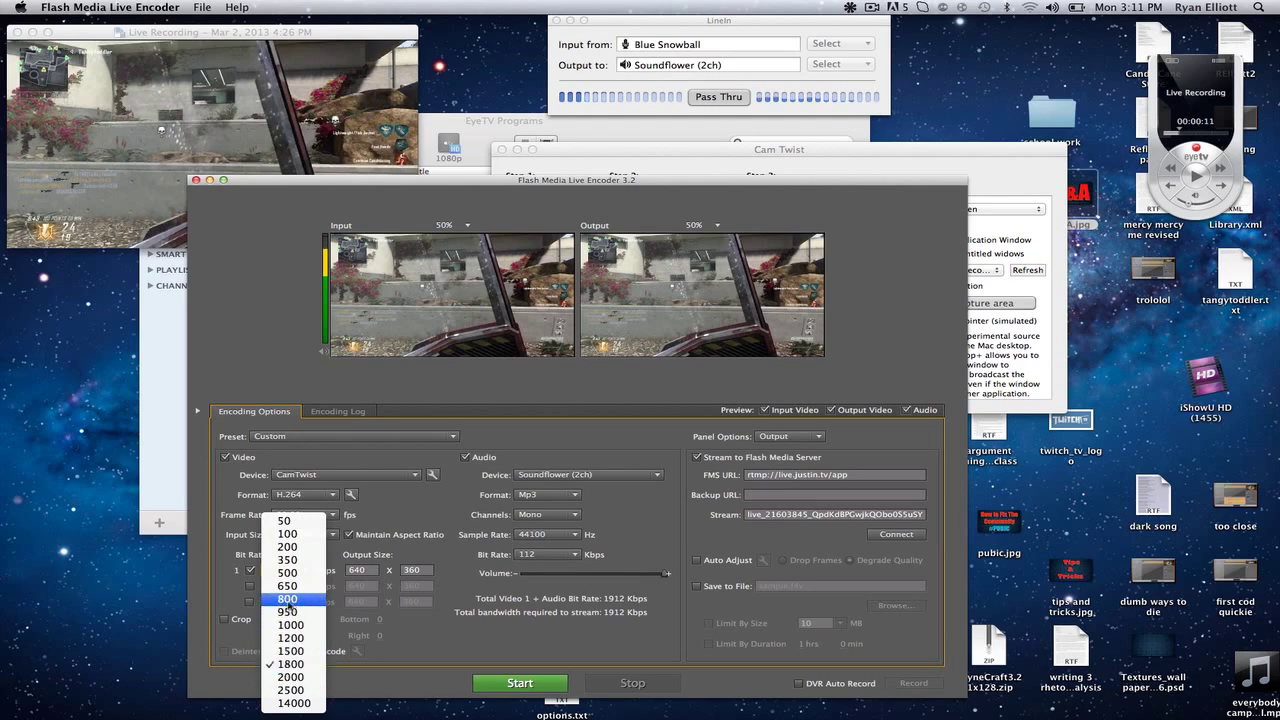
click(300, 664)
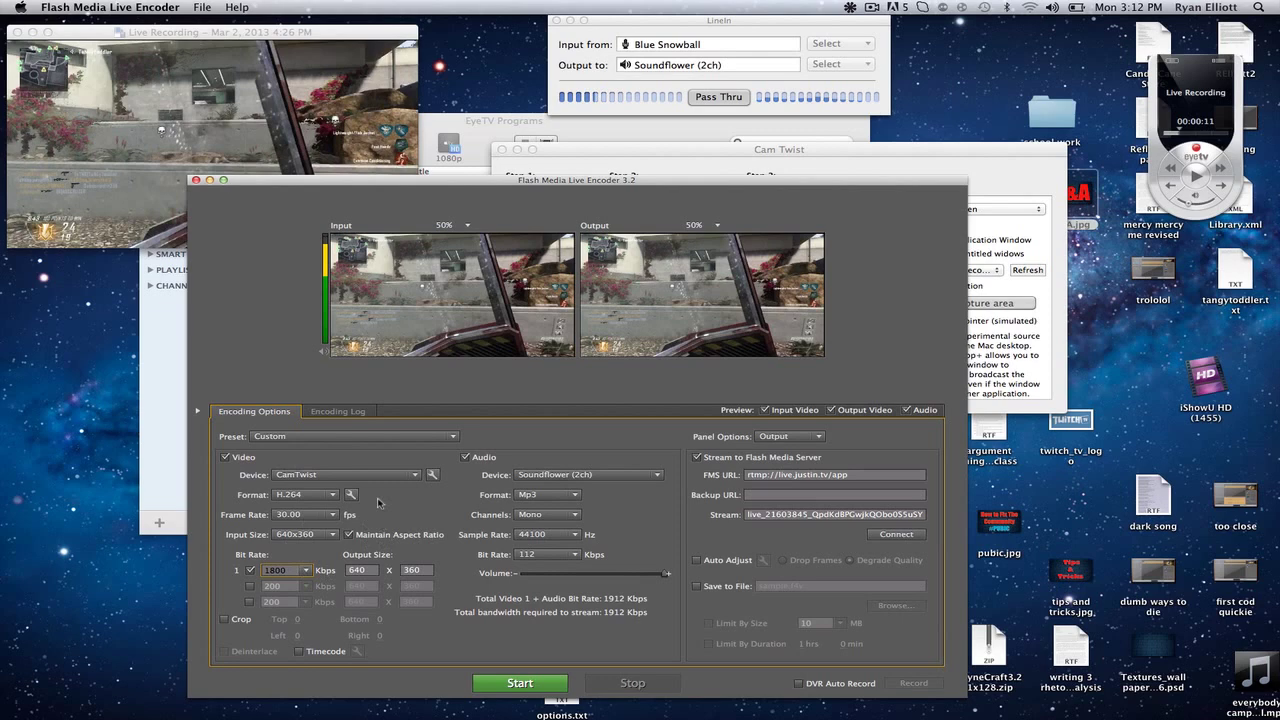
drag(450, 182, 447, 123)
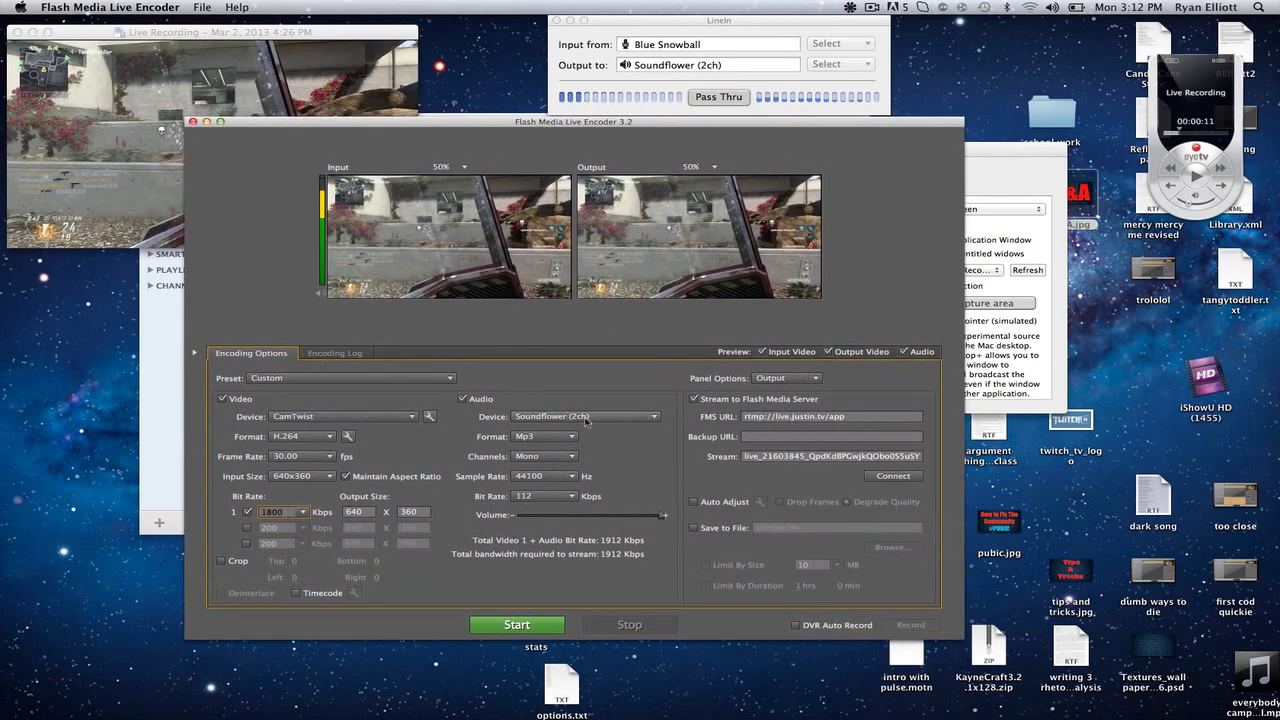
Step: Clear the old stream key and leave the audio bit rate at 112 Kbps
double_click(781, 456)
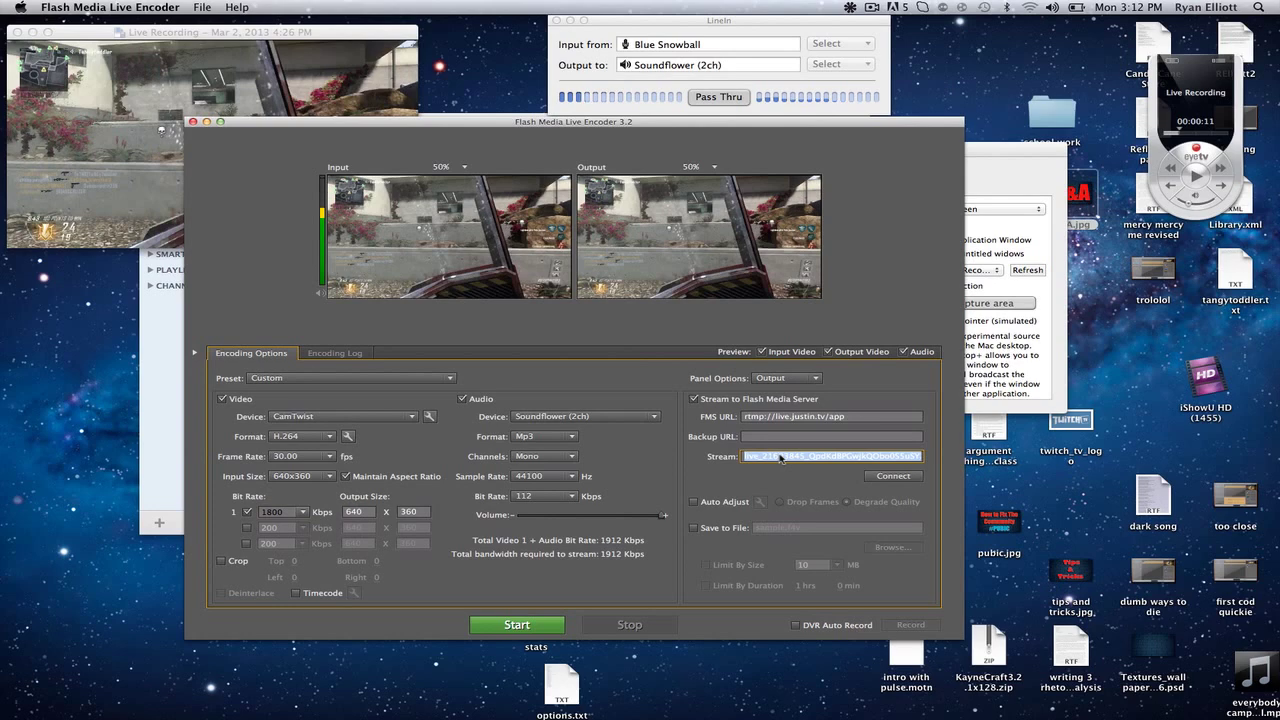
key(BackSpace)
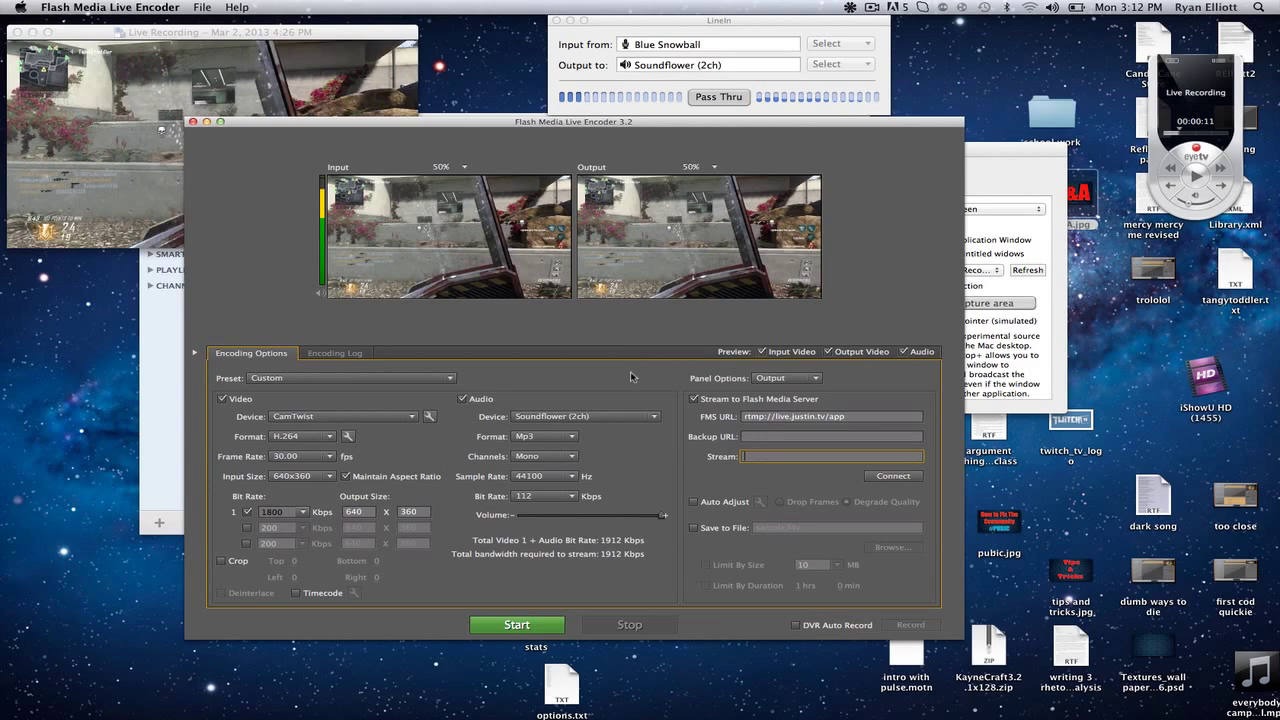
click(573, 496)
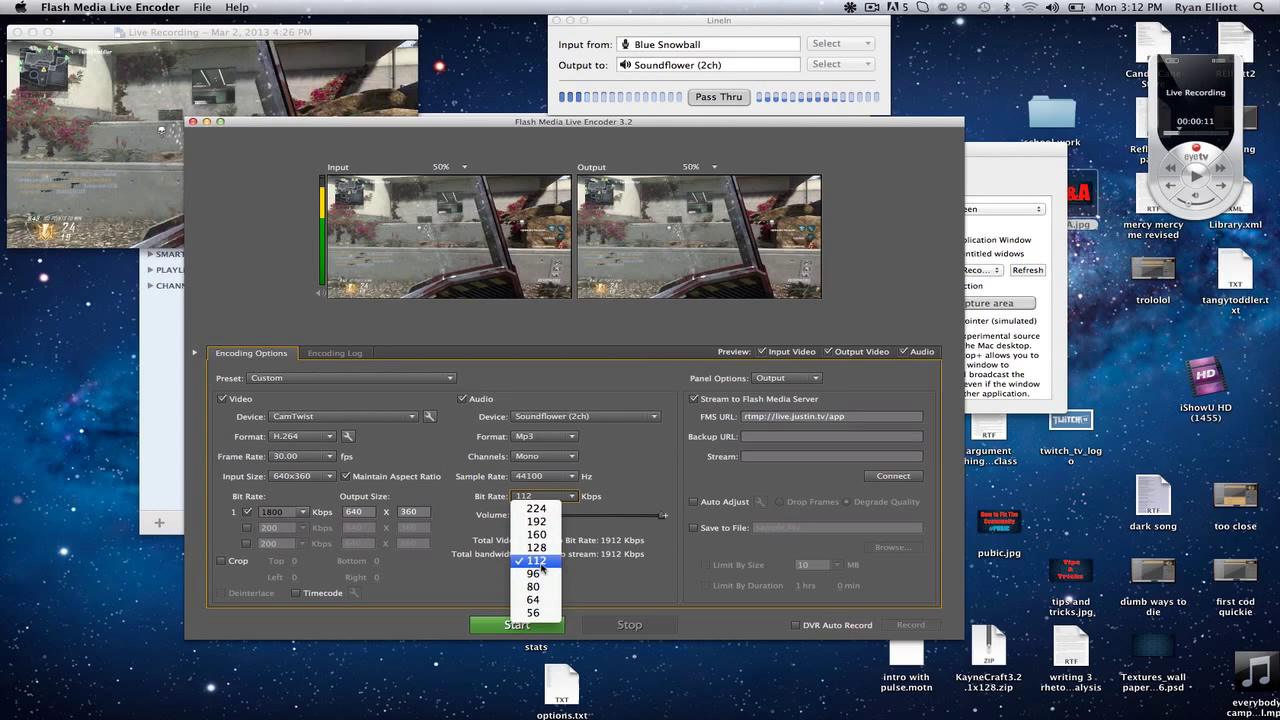
click(625, 469)
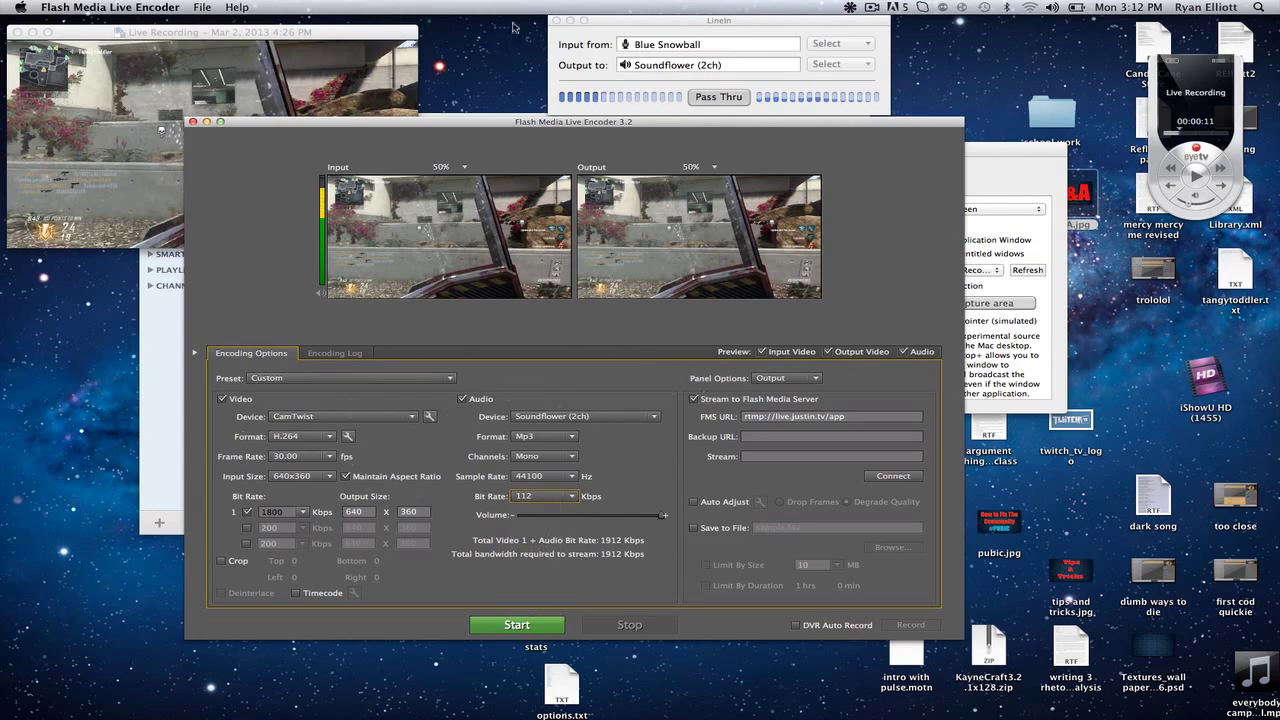
Step: Shift the encoder window up-right and resume EyeTV's gameplay recording so it feeds the encoder
drag(524, 125, 578, 82)
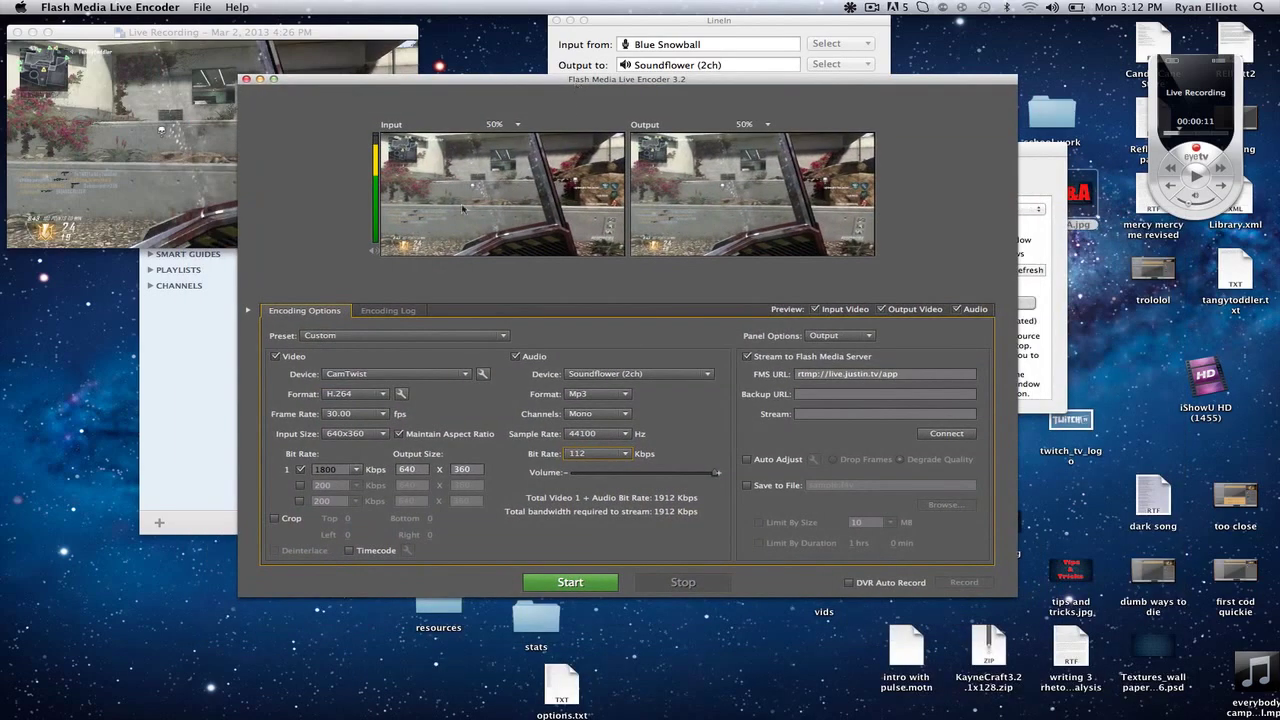
click(19, 173)
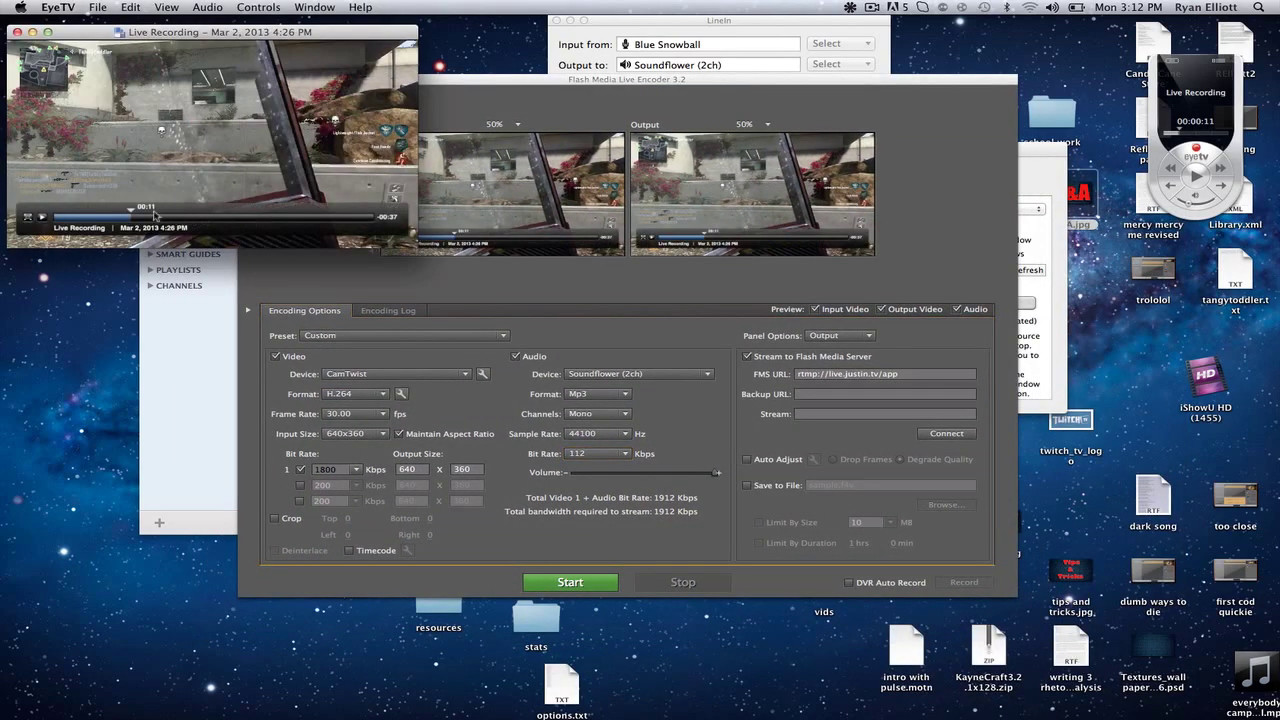
click(41, 217)
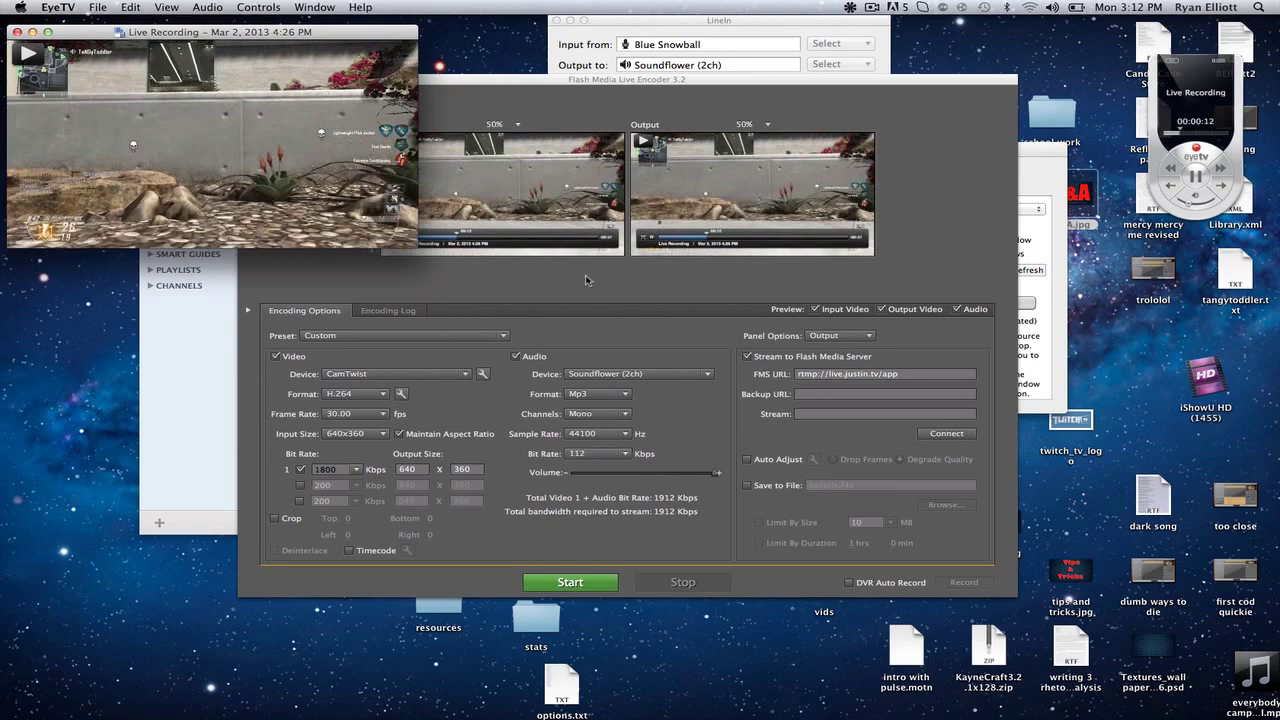
click(690, 212)
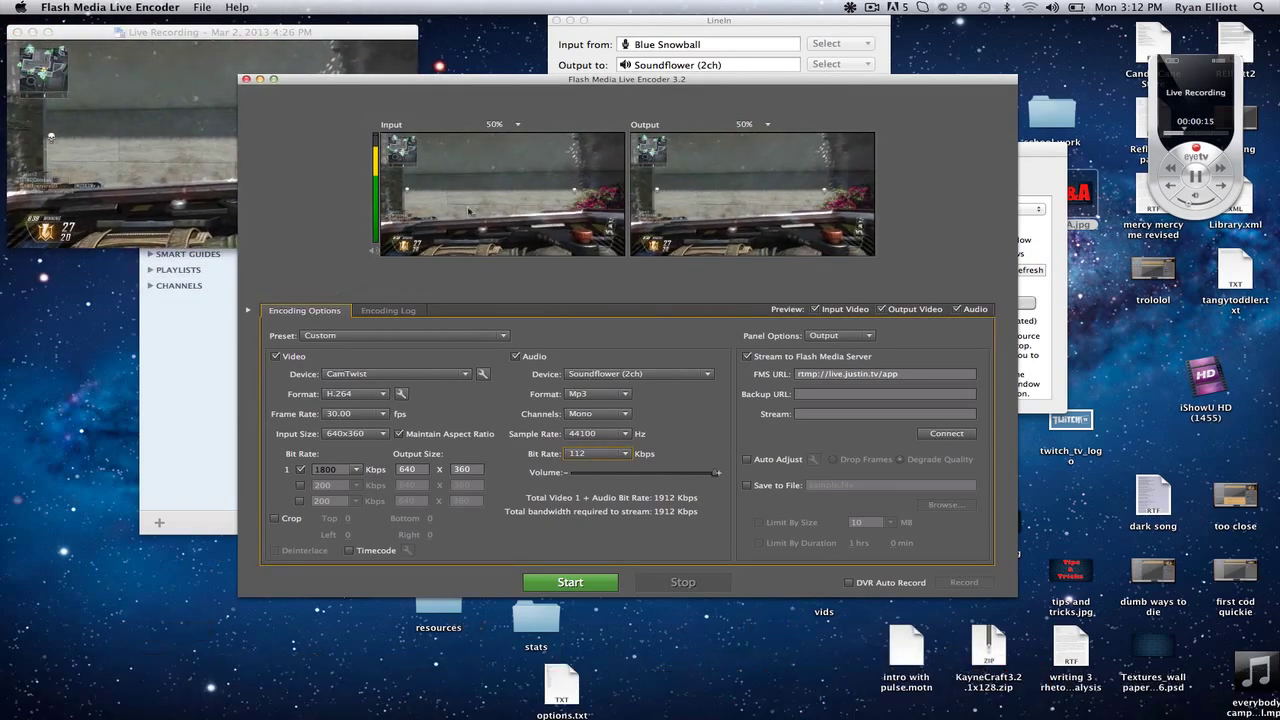
click(136, 189)
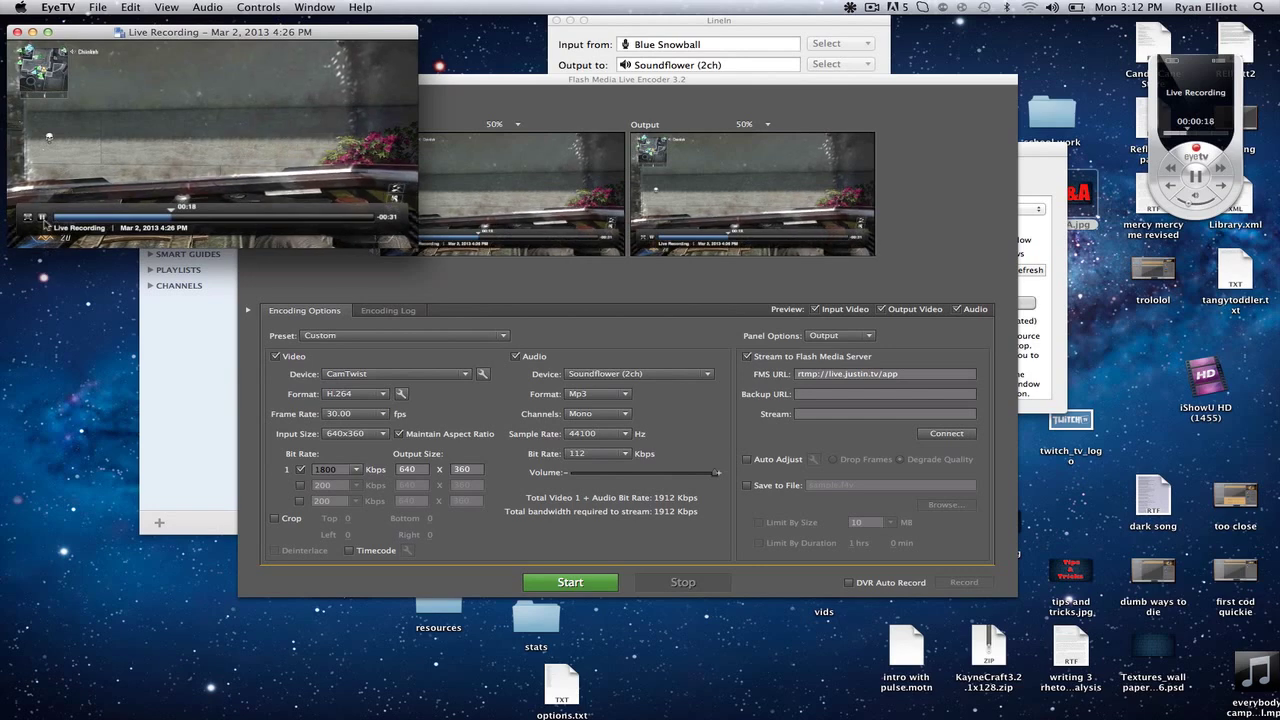
click(624, 305)
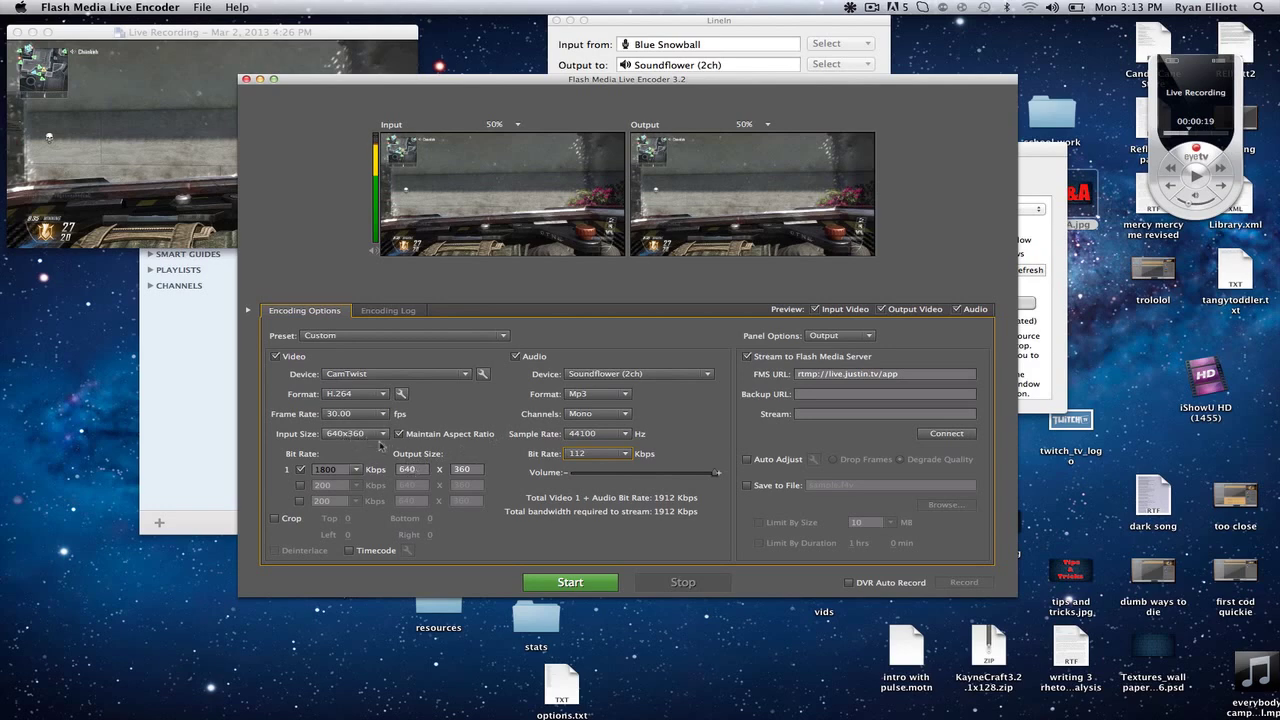
click(378, 440)
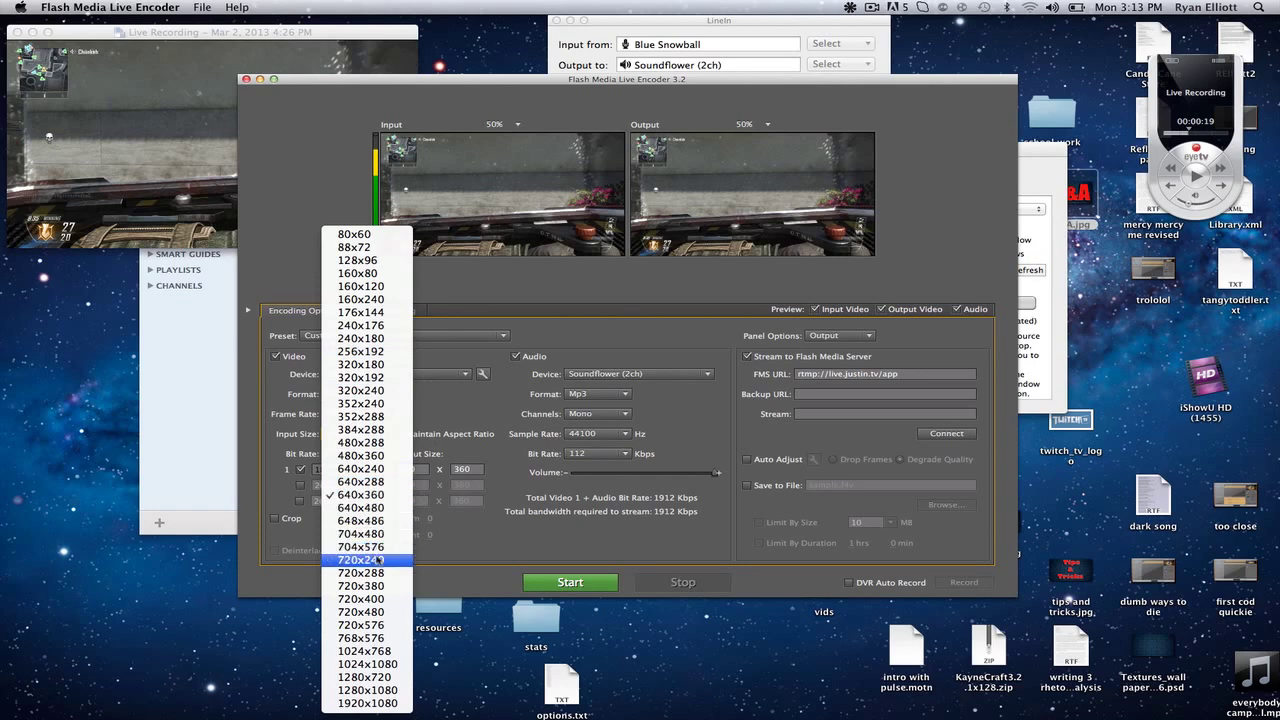
key(Escape)
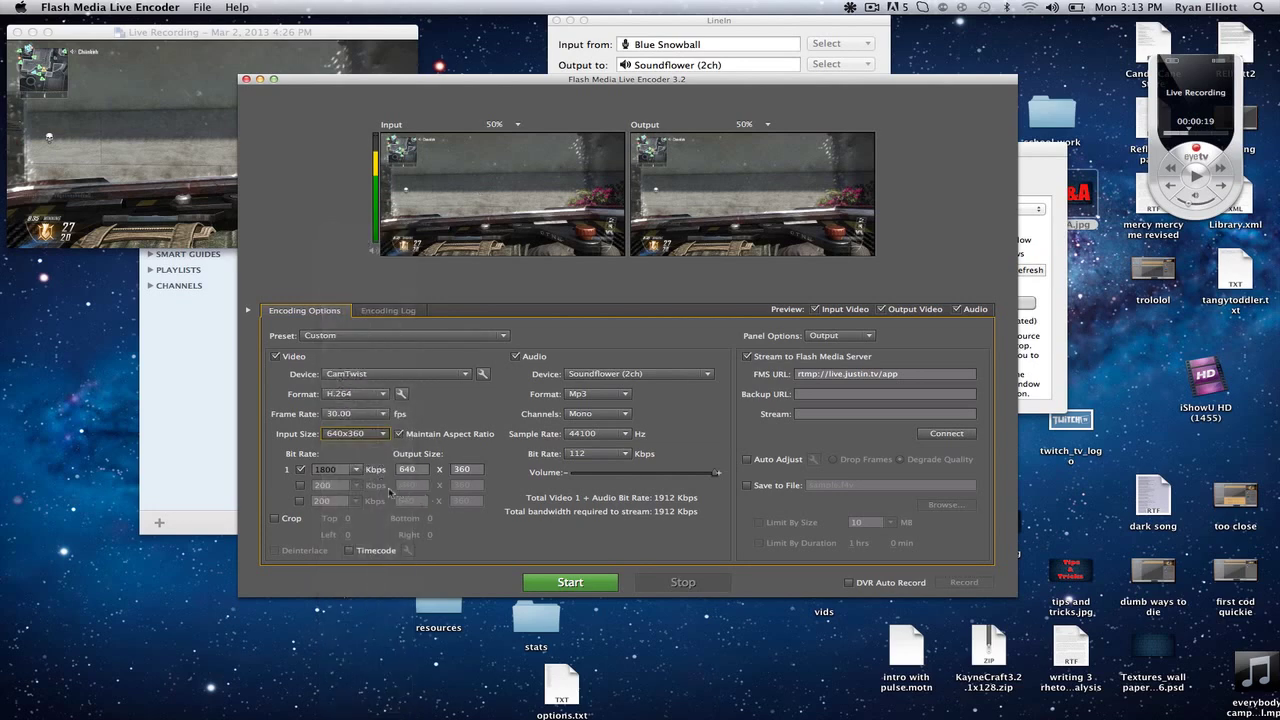
key(Down)
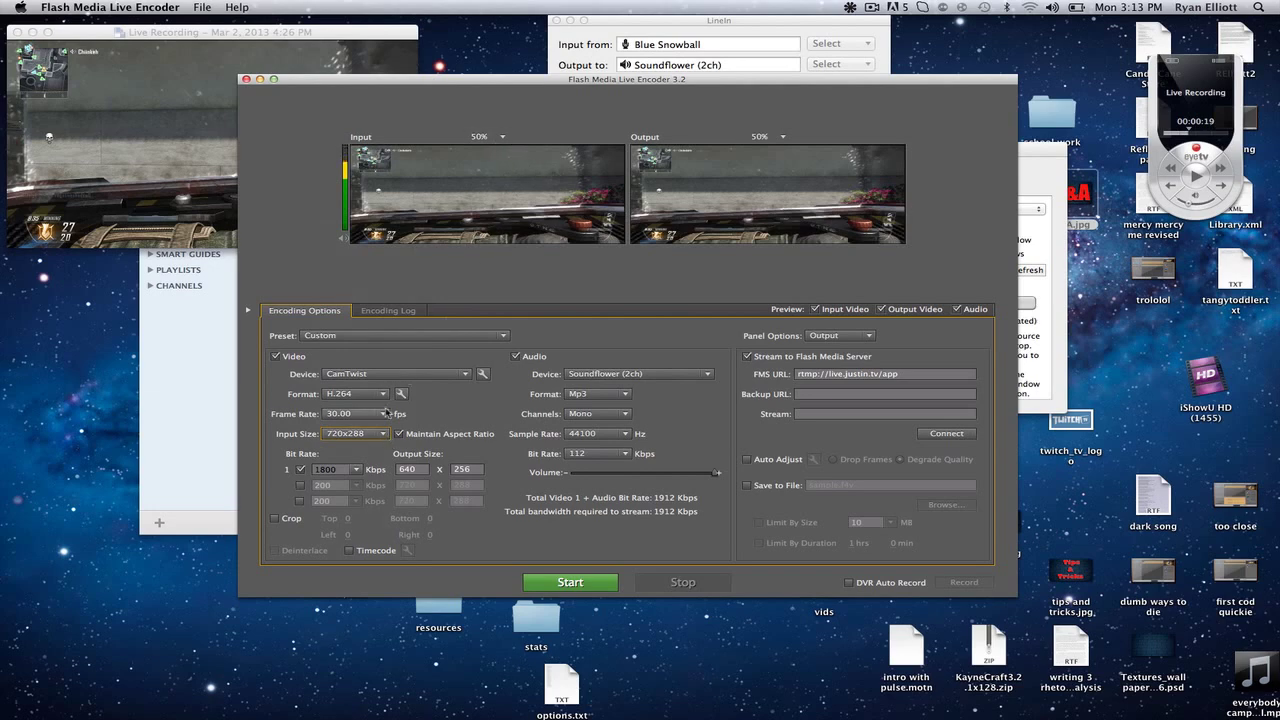
click(382, 434)
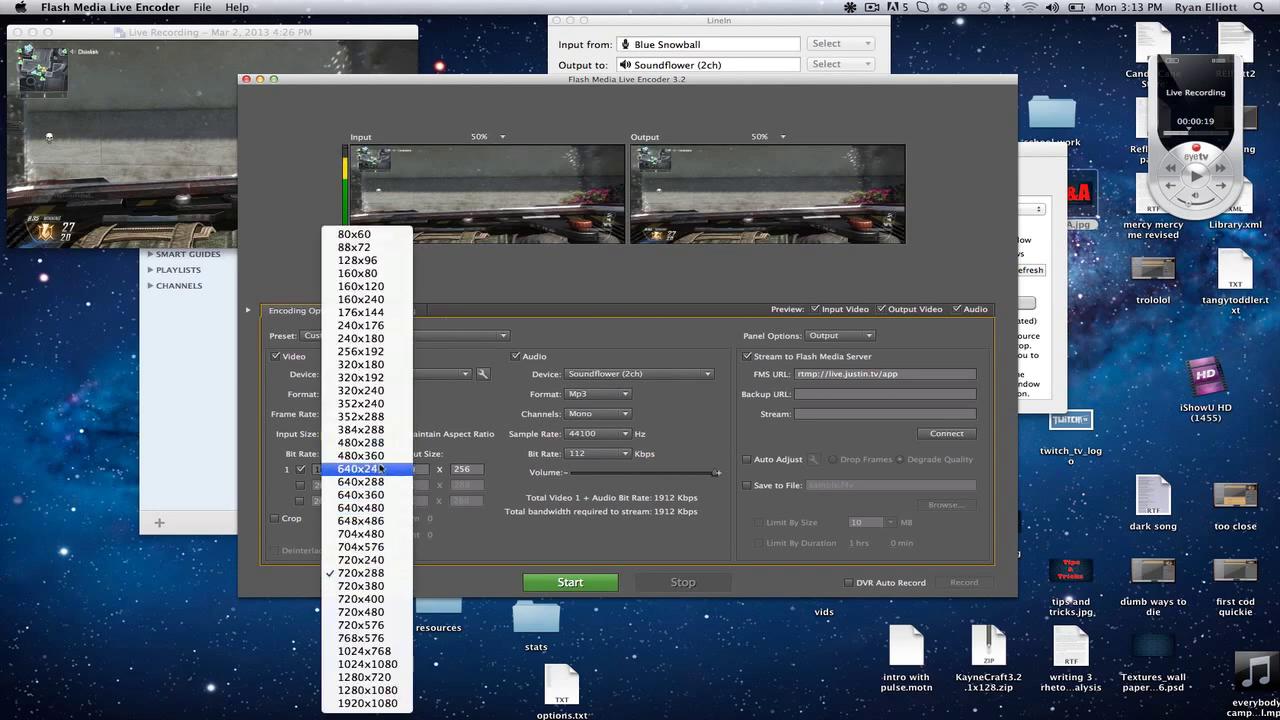
key(Escape)
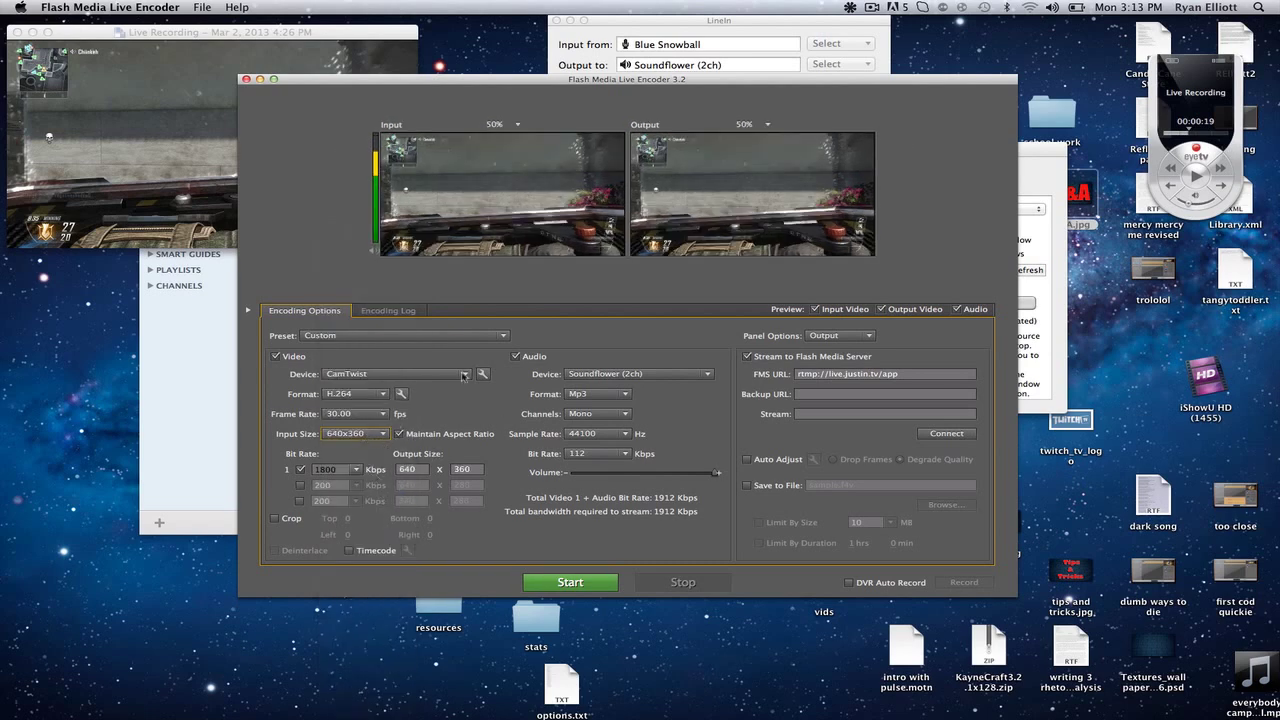
click(558, 582)
click(640, 430)
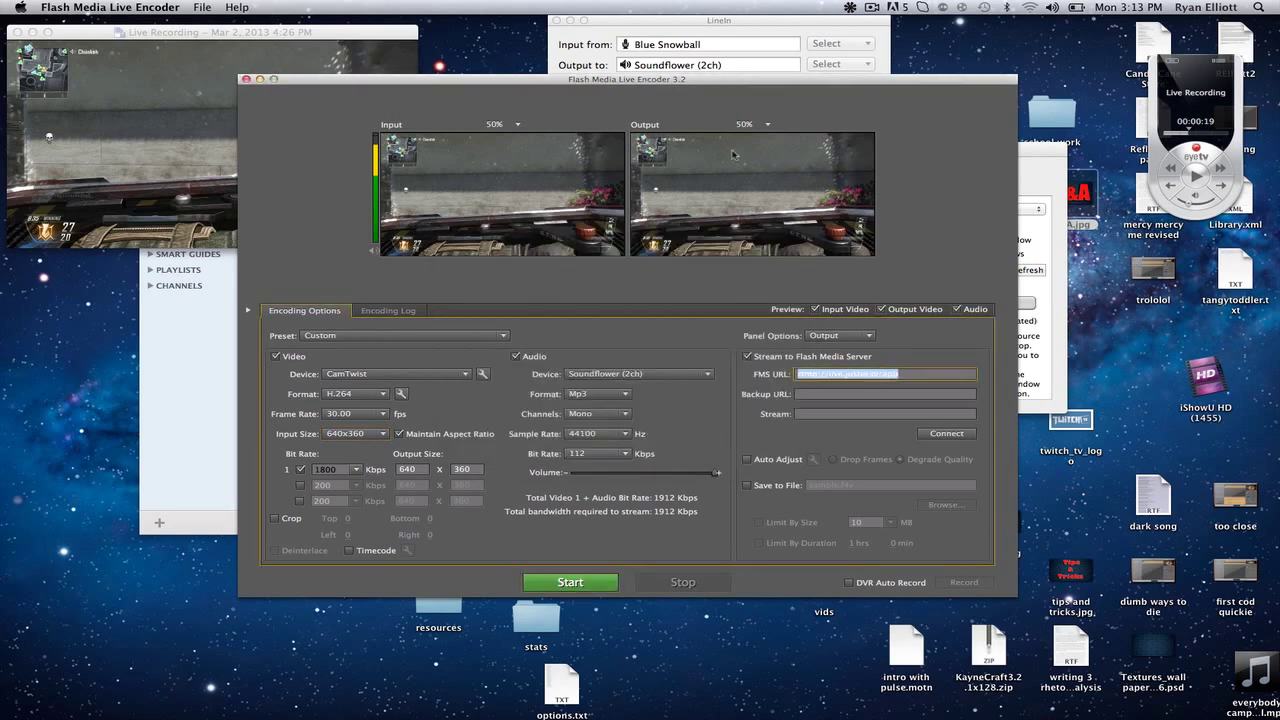
click(809, 418)
right_click(808, 414)
click(826, 449)
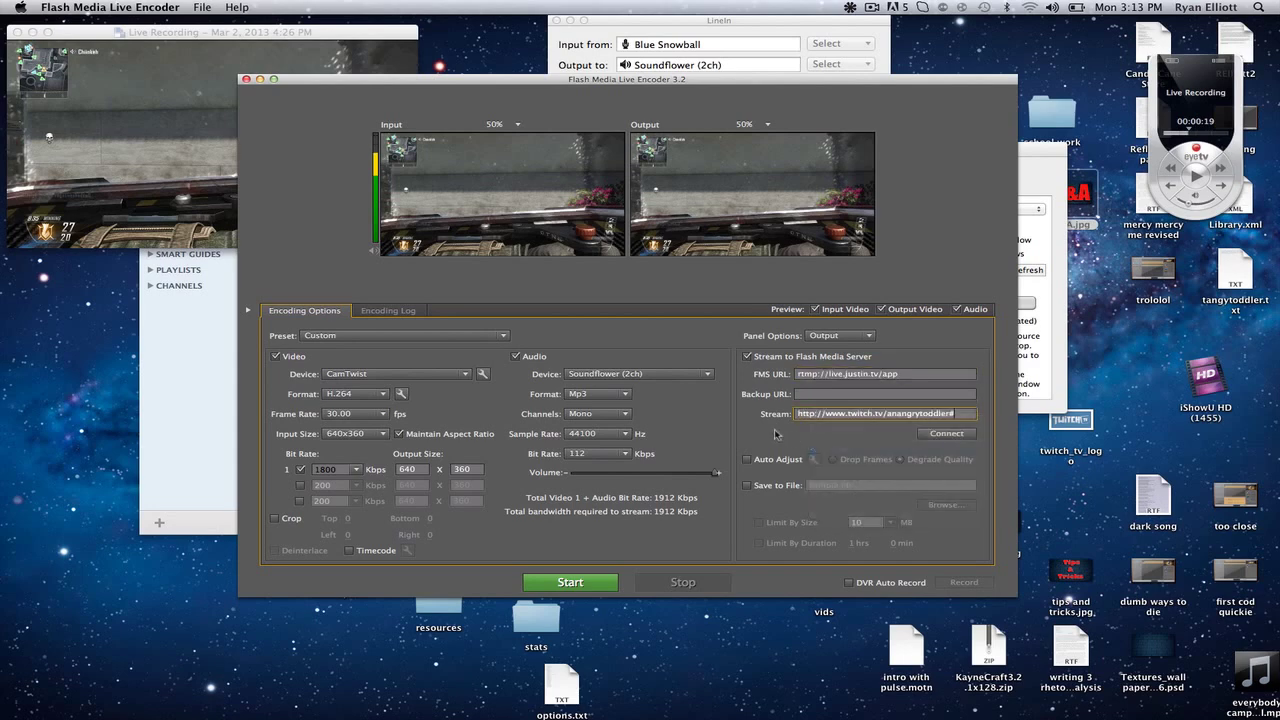
triple_click(846, 413)
key(BackSpace)
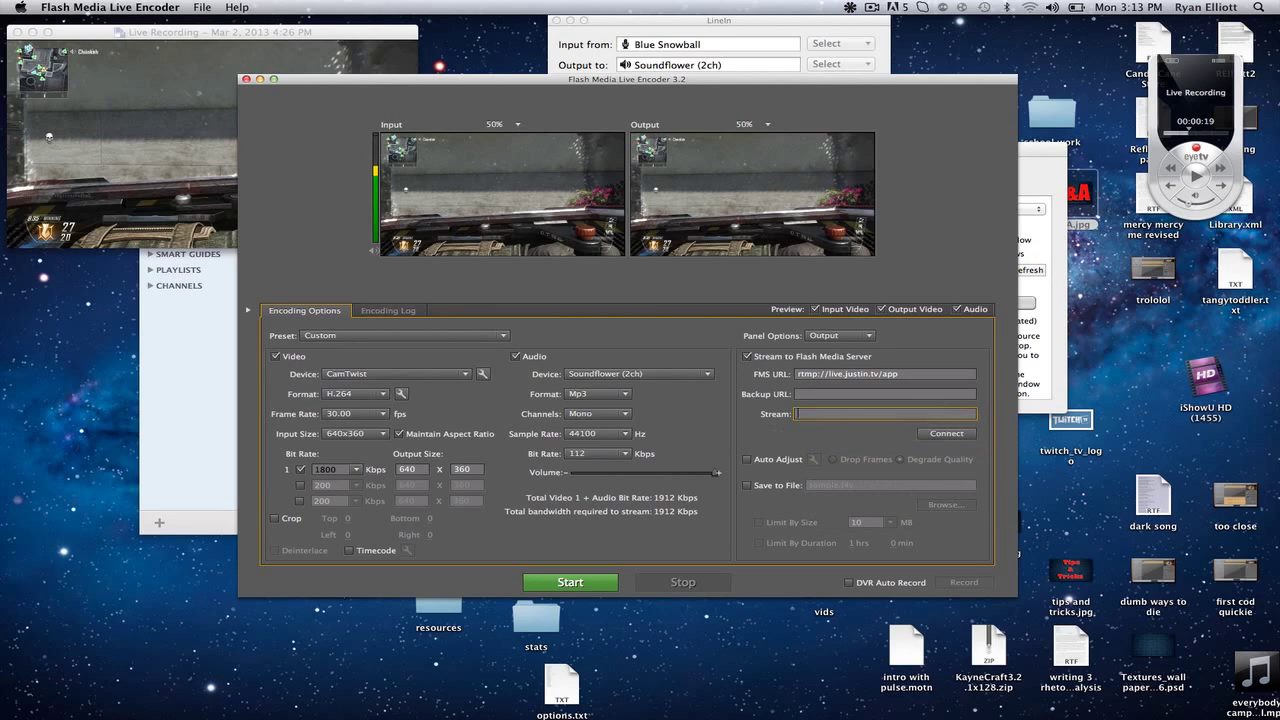
click(728, 404)
click(711, 374)
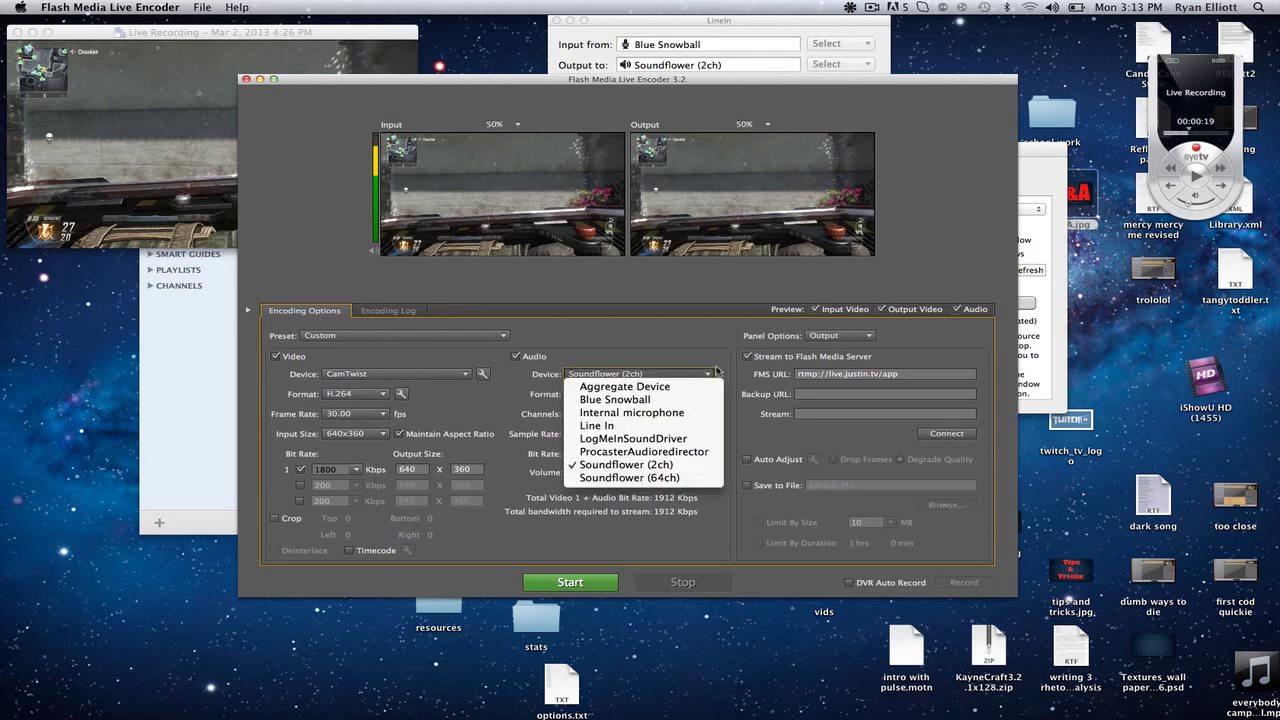
click(668, 347)
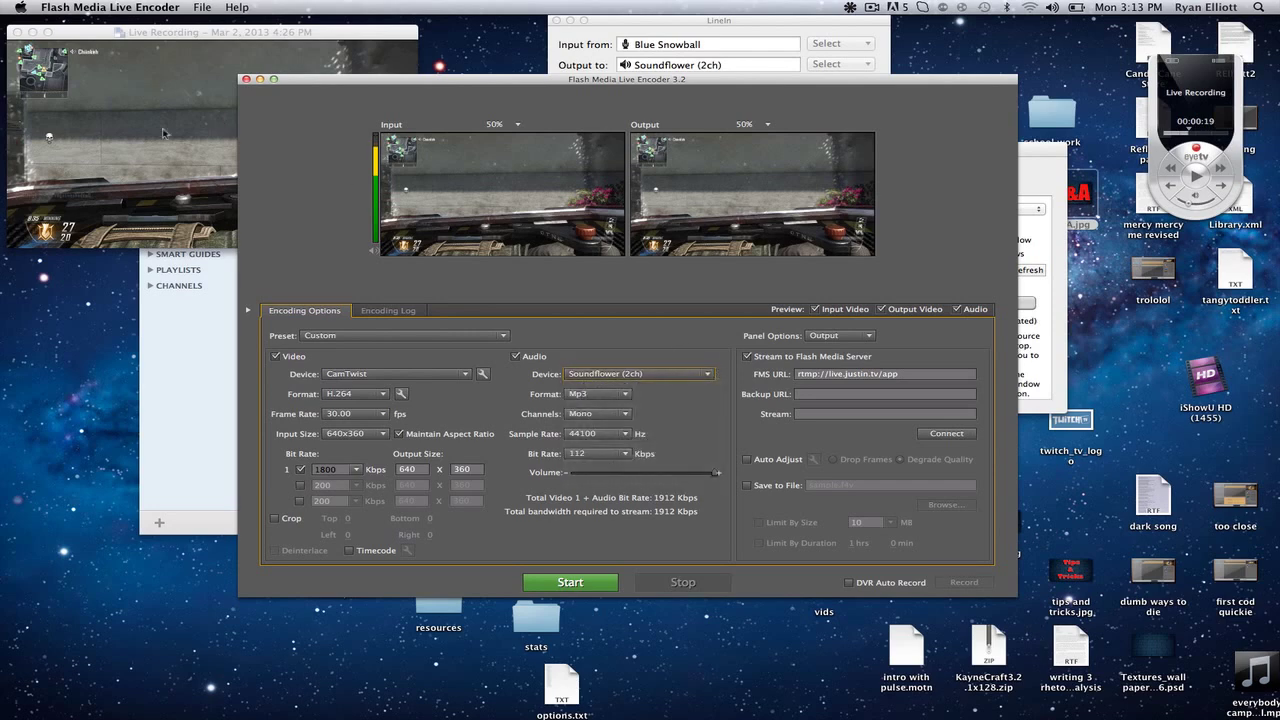
click(670, 27)
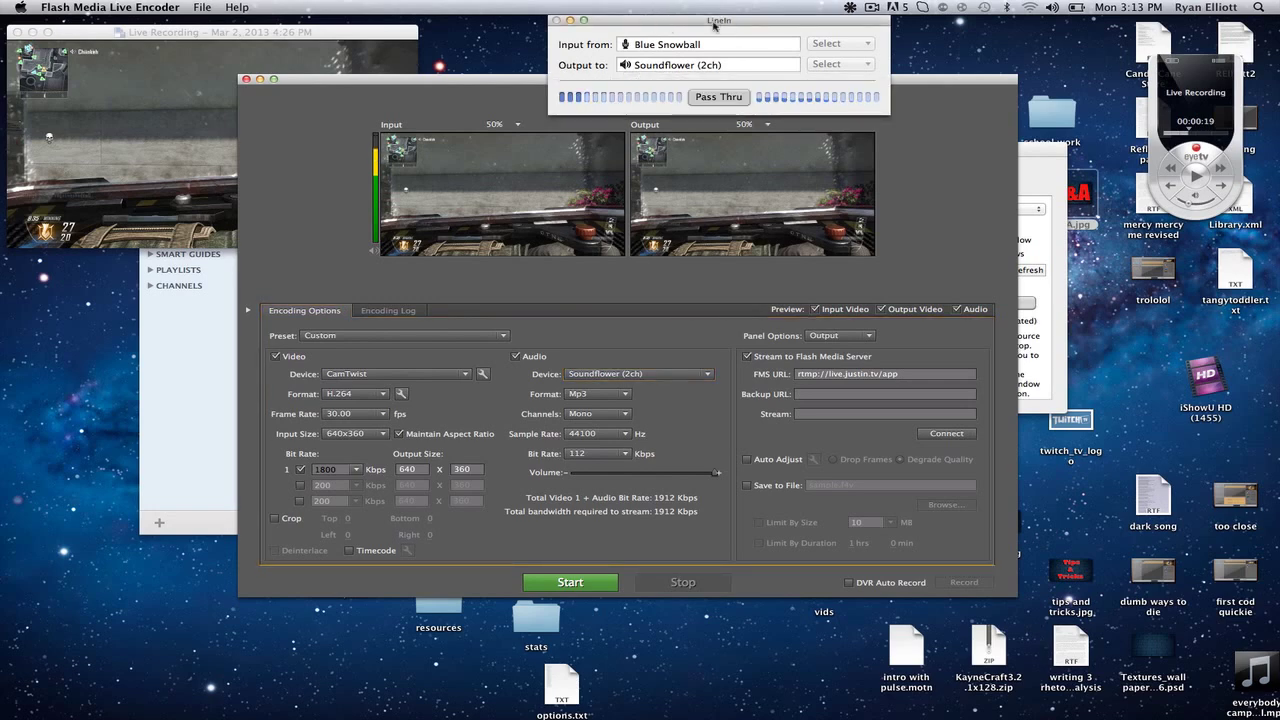
click(603, 328)
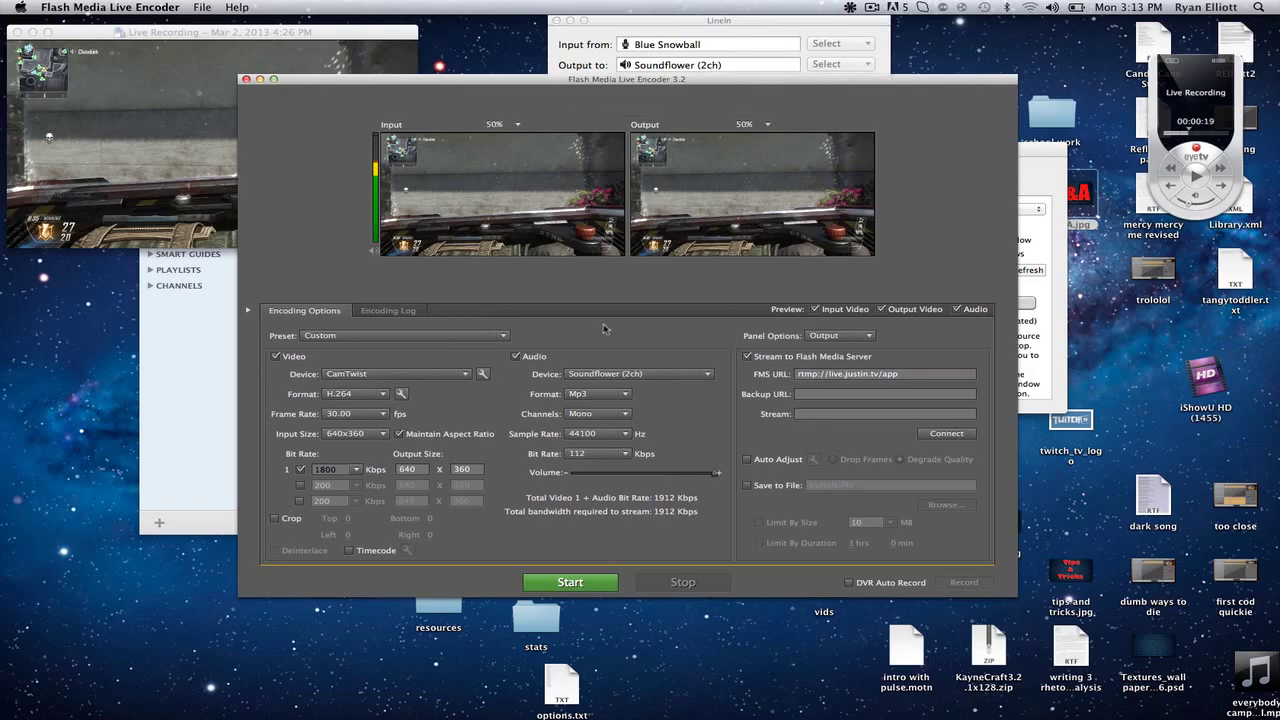
key(F3)
click(1020, 200)
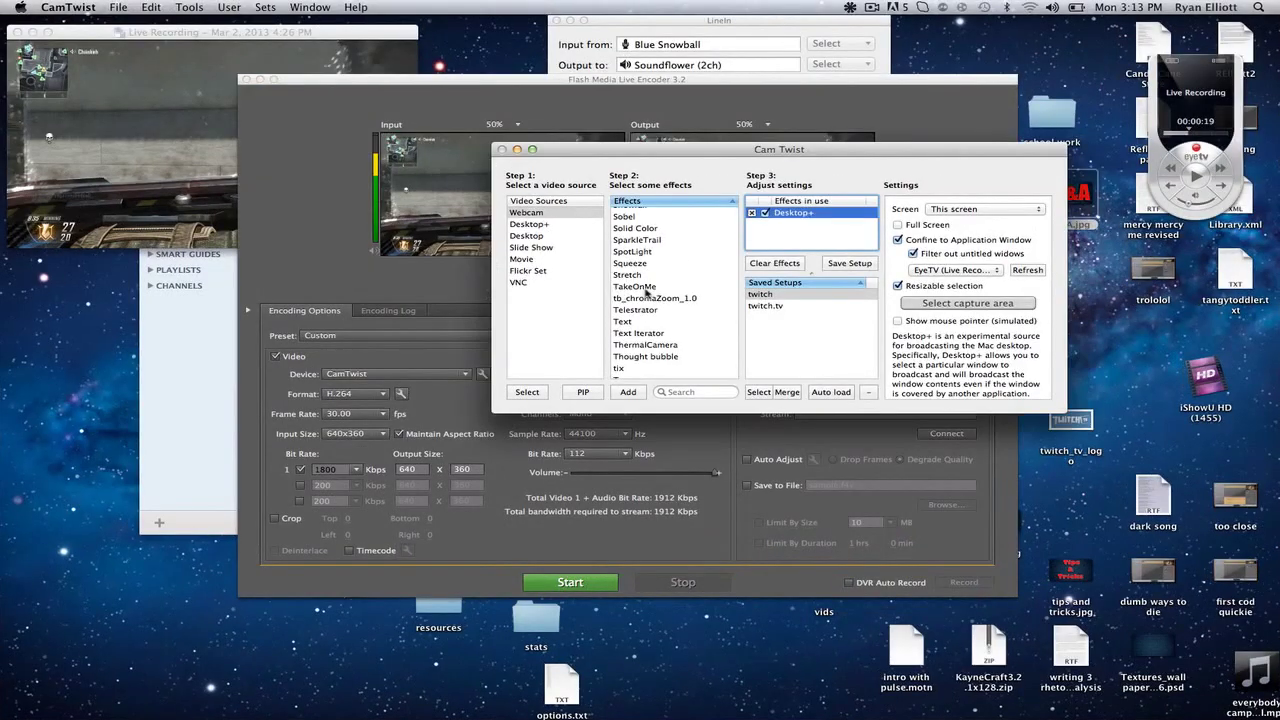
click(292, 184)
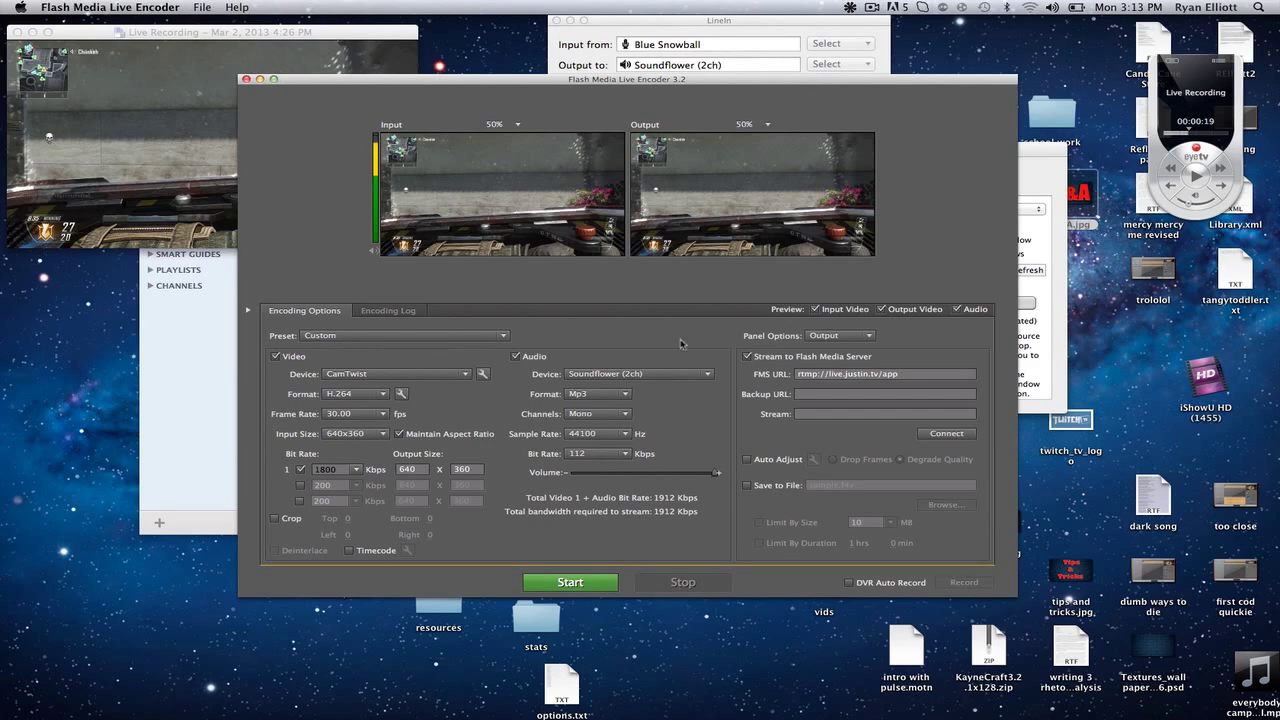
click(1050, 318)
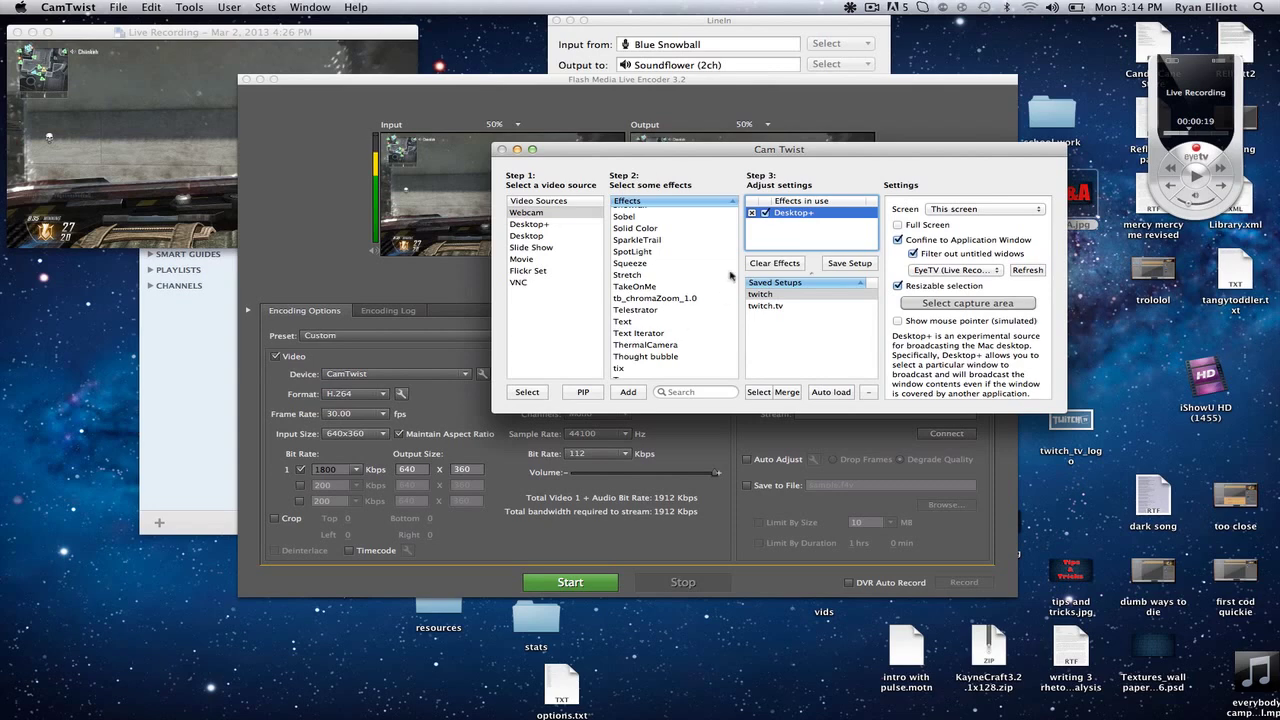
click(896, 125)
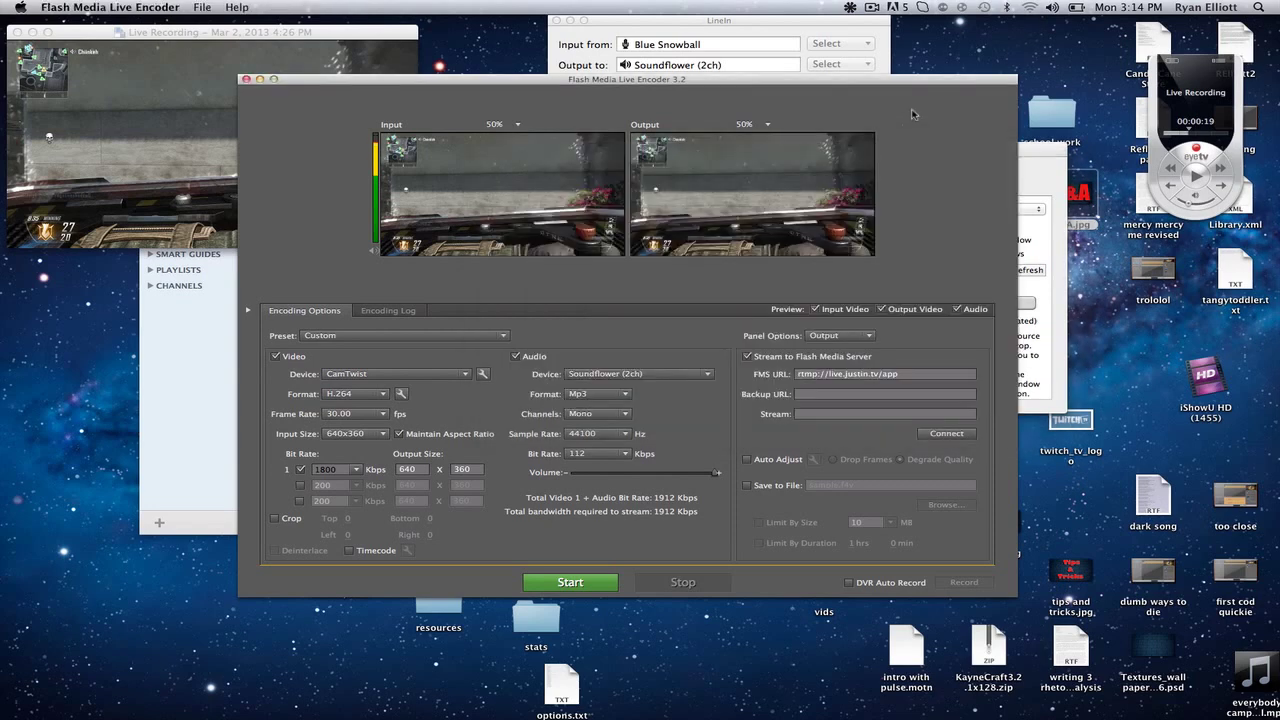
click(868, 7)
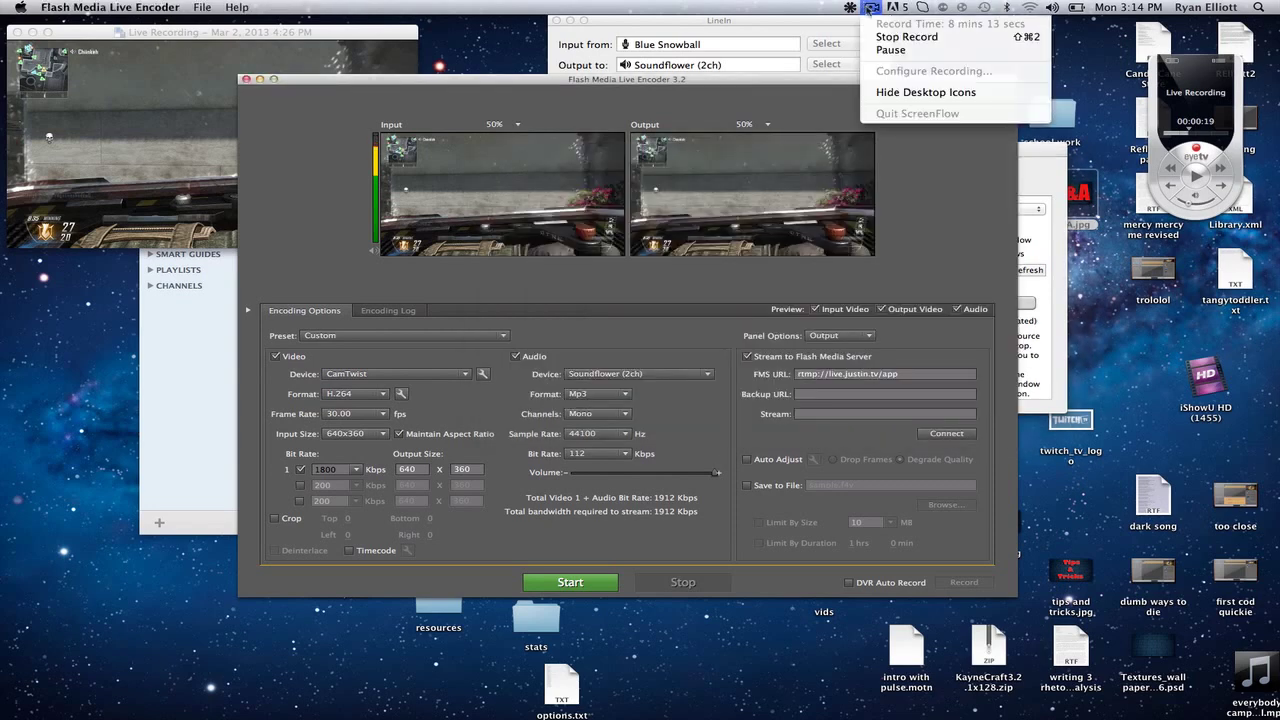